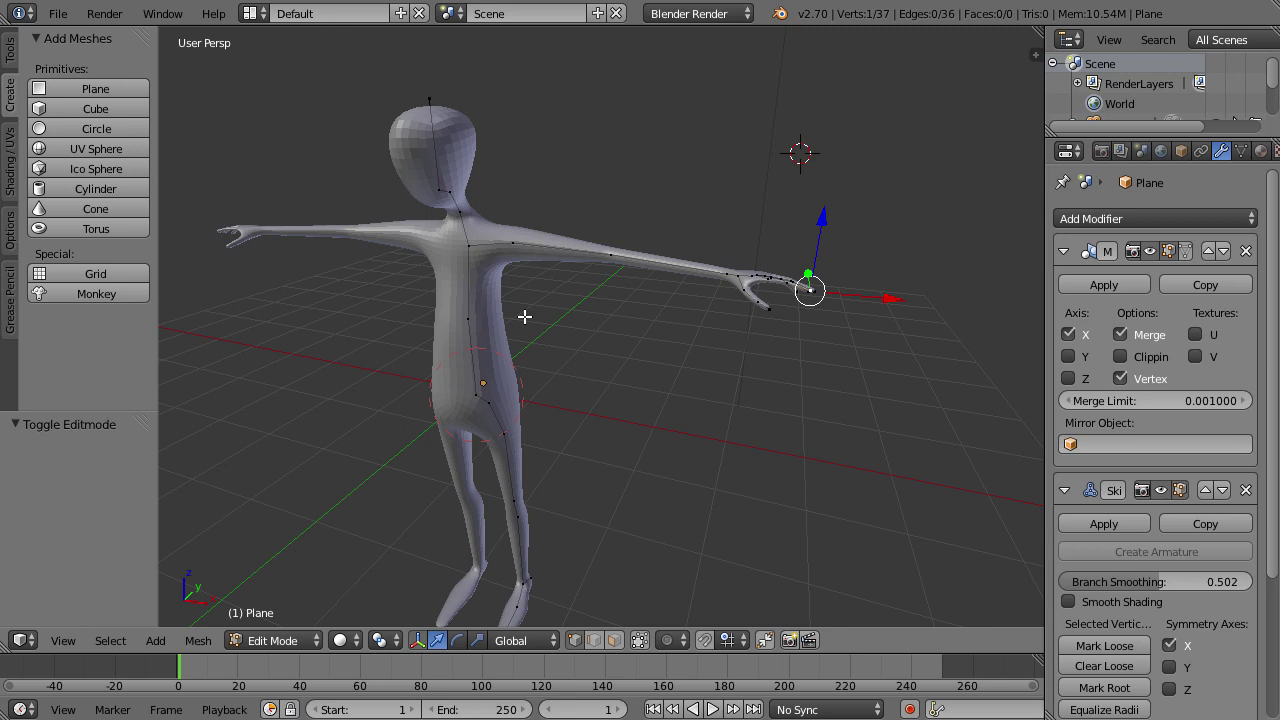
# - Try moving the middle vertex of the nearest finger upward along the Z axis
pyautogui.moveTo(545, 304); pyautogui.dragTo(617, 306, button='middle')
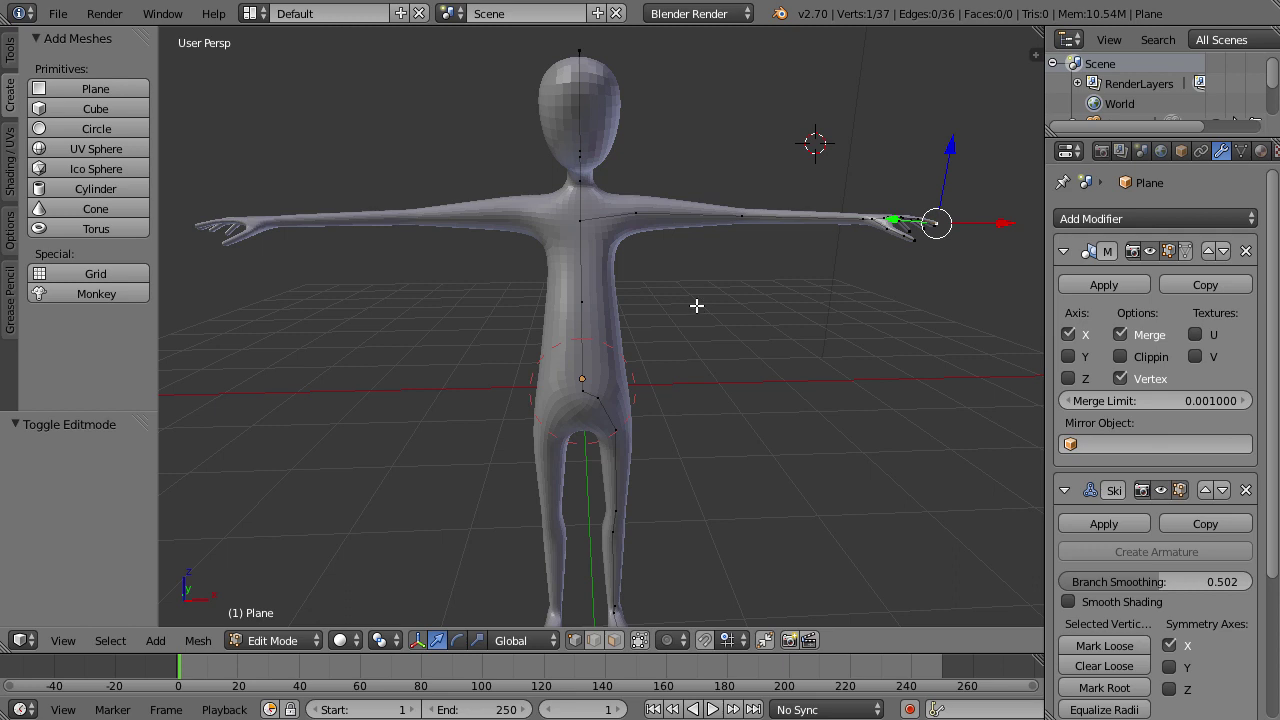
pyautogui.moveTo(714, 294); pyautogui.dragTo(703, 321, button='middle')
pyautogui.scroll(3, 649, 289)
pyautogui.scroll(-1, 656, 296)
pyautogui.scroll(-2, 715, 311)
pyautogui.scroll(2, 614, 315)
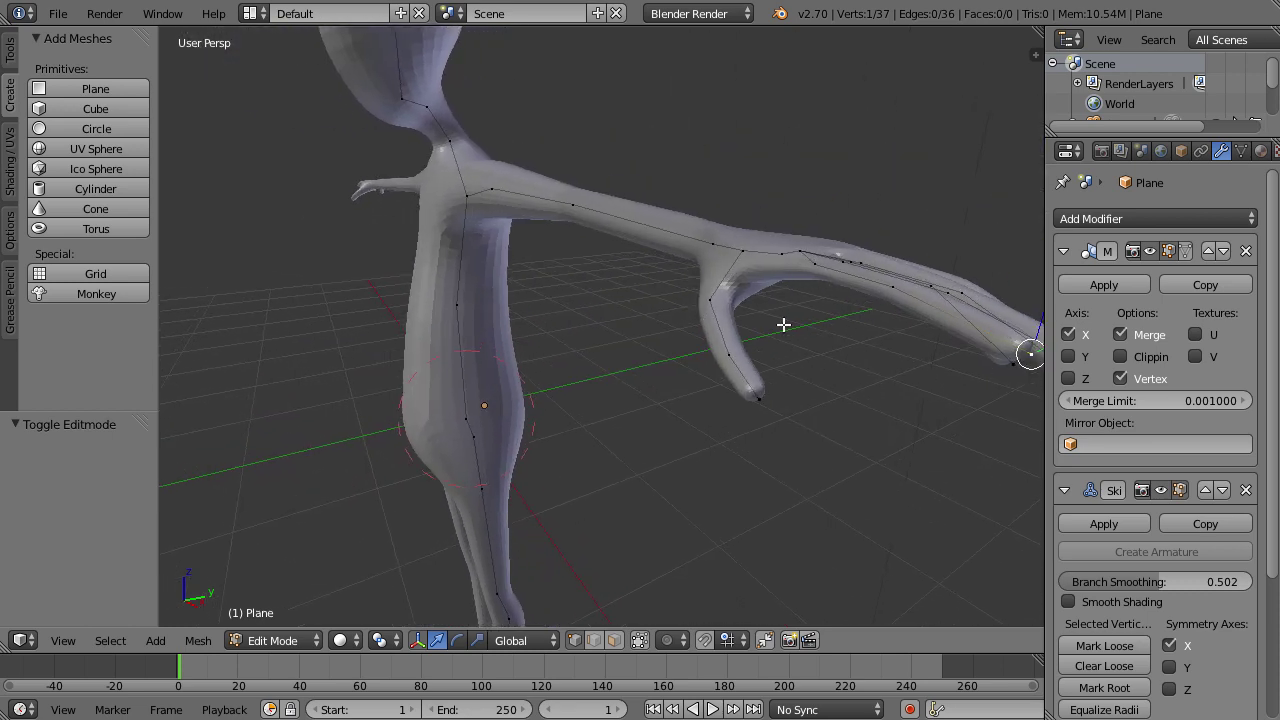
pyautogui.rightClick(890, 304)
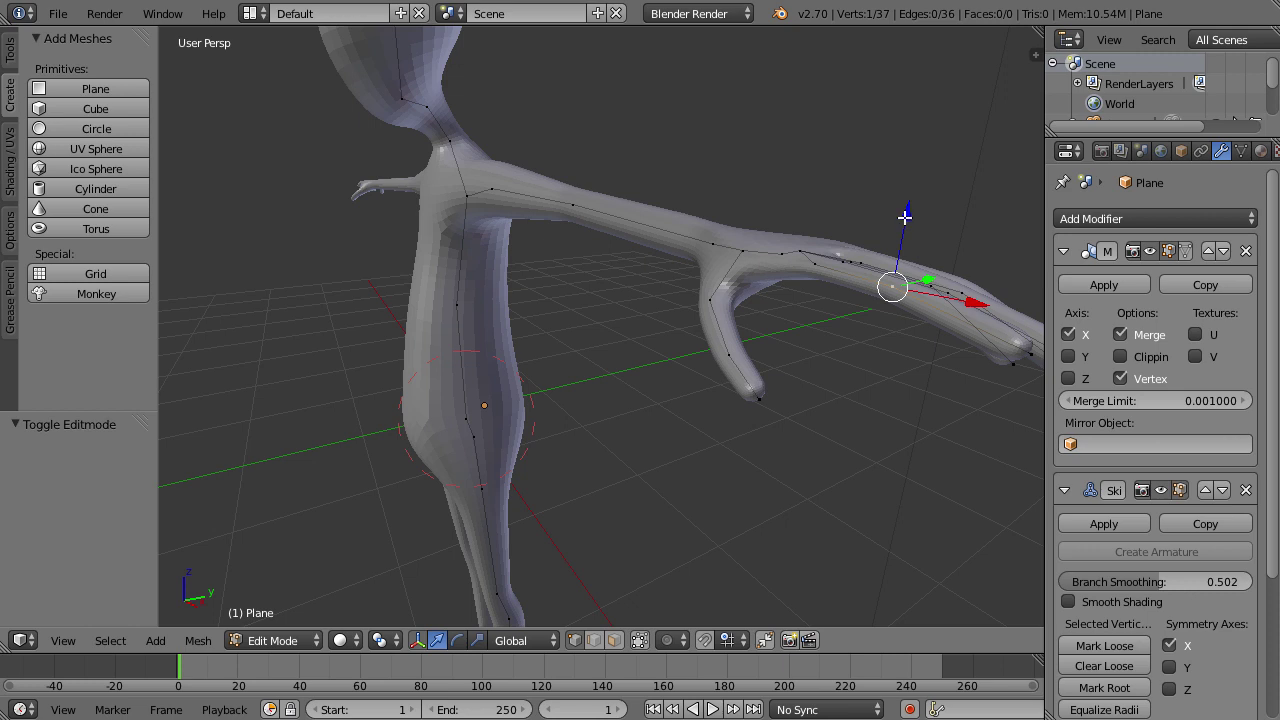
pyautogui.moveTo(906, 211); pyautogui.dragTo(911, 201)
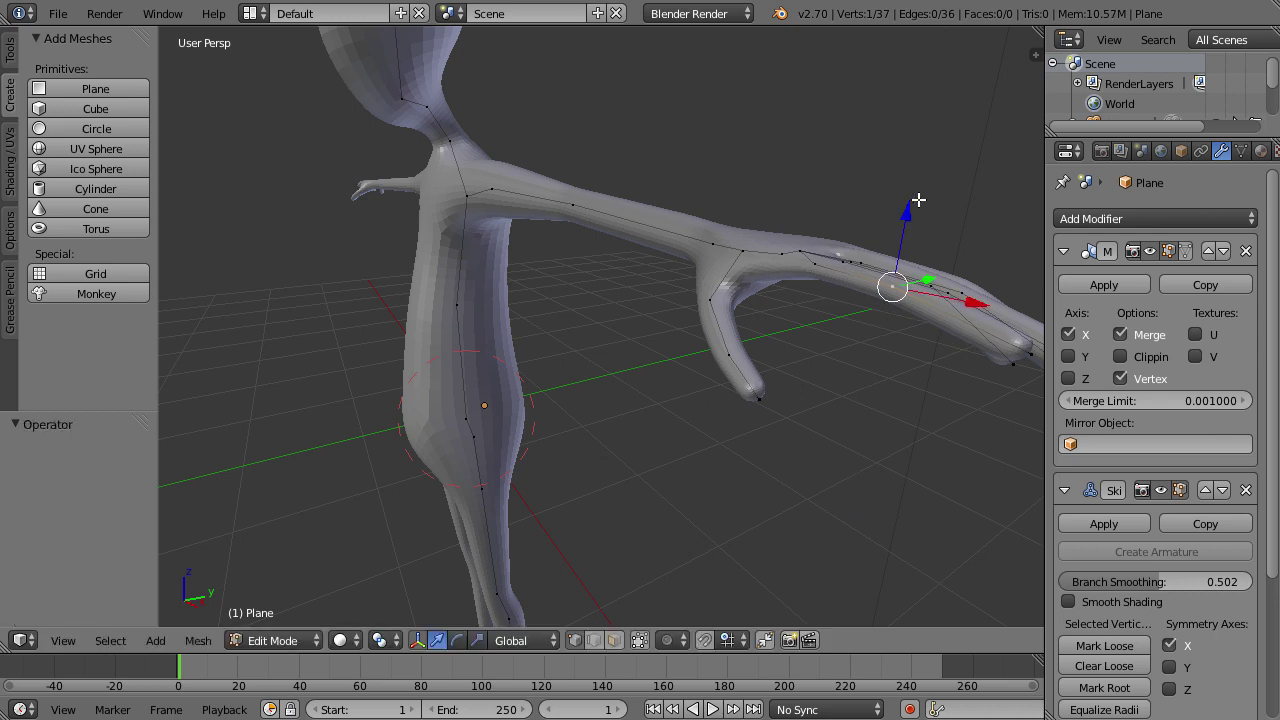
# - Try raising the tip vertex of the nearest finger about 0.03 along the Z axis, and undo the move
pyautogui.moveTo(894, 194); pyautogui.dragTo(711, 241, button='middle')
pyautogui.rightClick(669, 257)
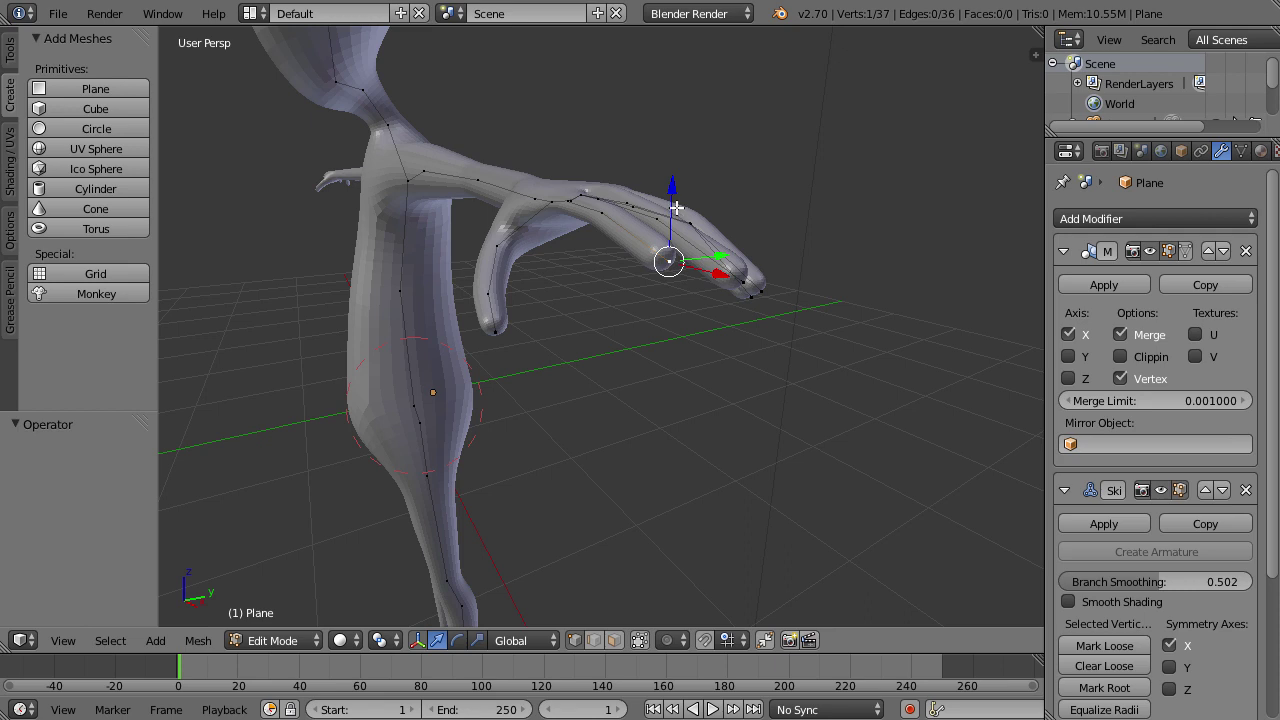
pyautogui.press('g')
pyautogui.press('z')
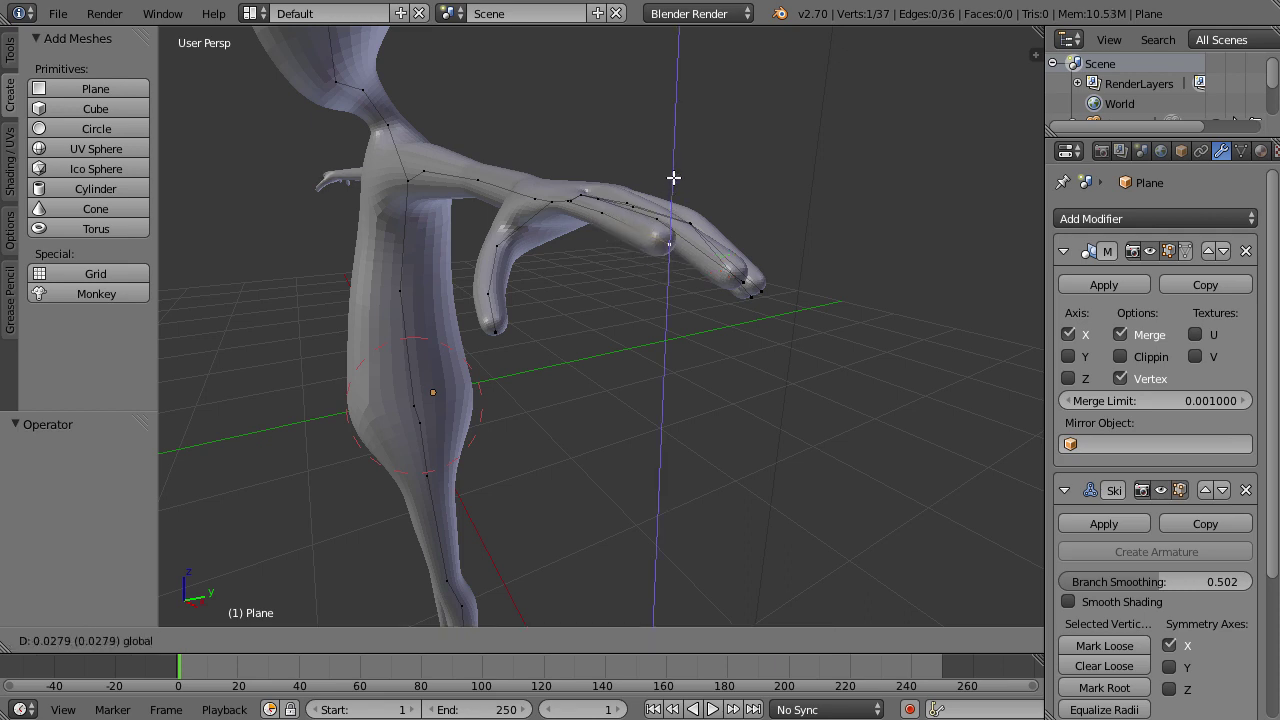
pyautogui.click(673, 176)
pyautogui.hotkey('ctrl', 'z')
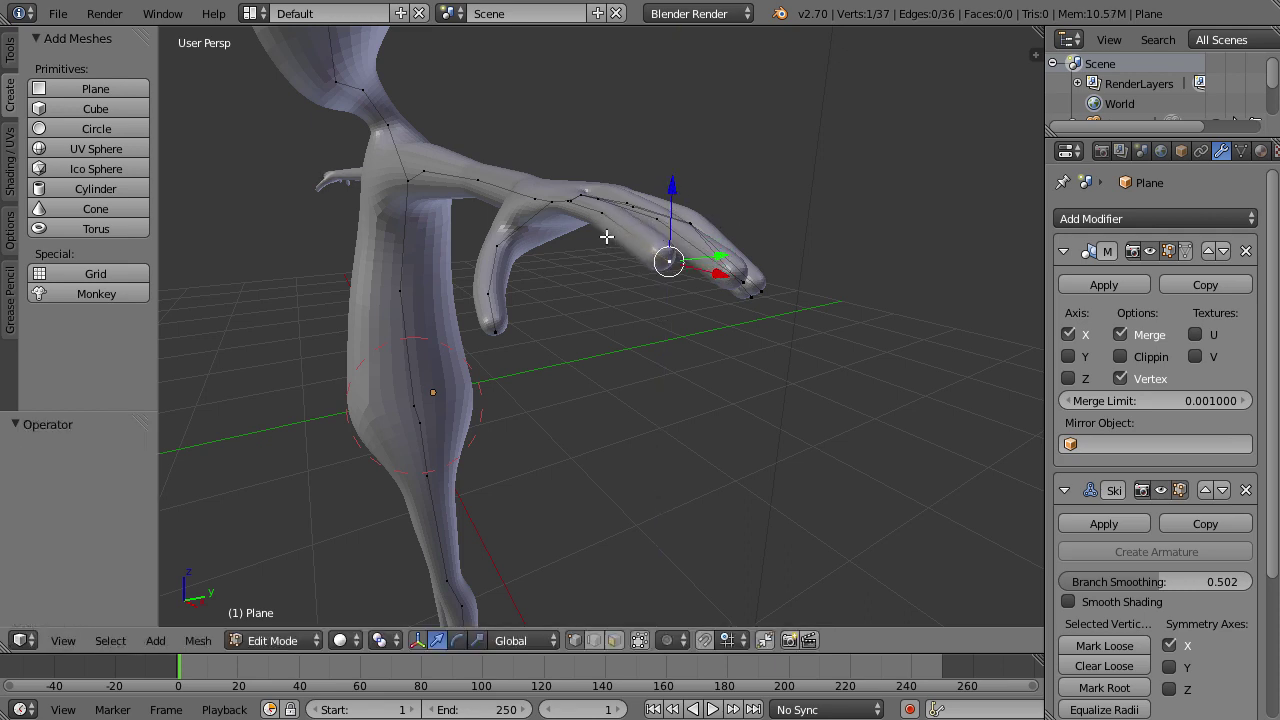
# - Compare the character mesh with the reference drawings in the front view and, in wireframe, in the left view
pyautogui.scroll(-2, 531, 270)
pyautogui.moveTo(526, 331); pyautogui.dragTo(663, 337, button='middle')
pyautogui.press('KP_1')
pyautogui.scroll(-2, 662, 335)
pyautogui.scroll(2, 632, 311)
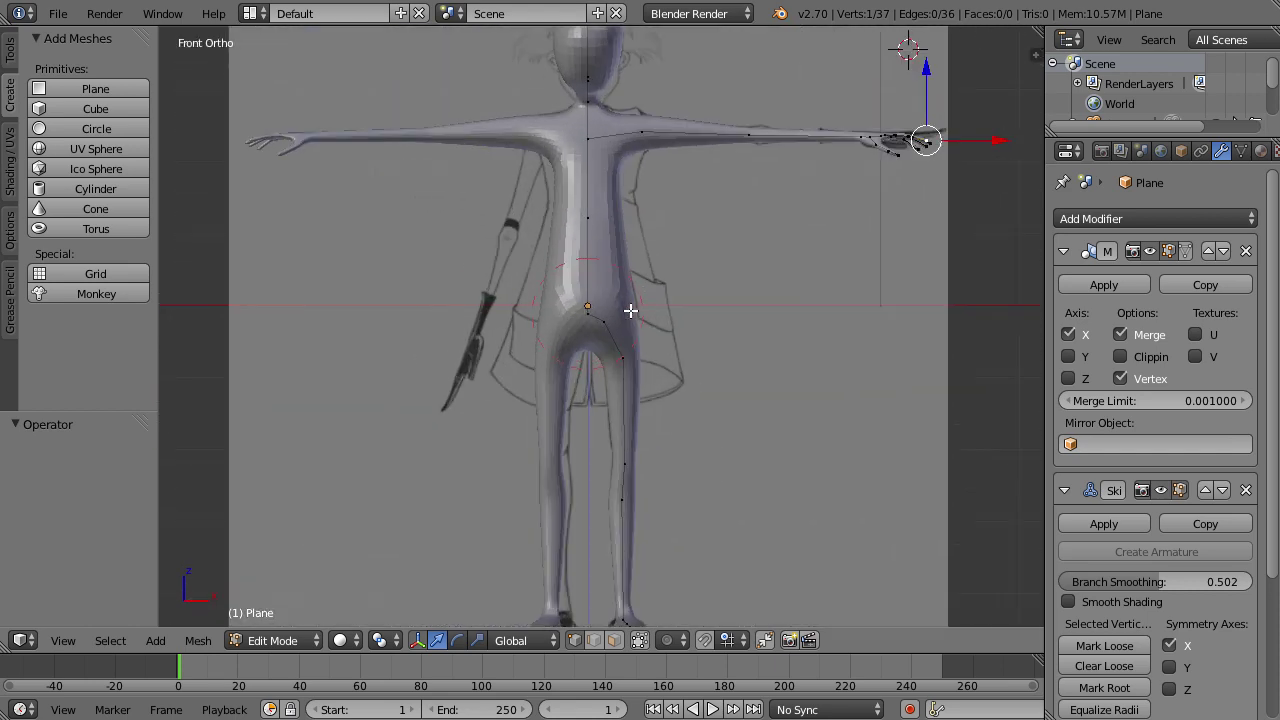
pyautogui.press('ctrl+KP_3')
pyautogui.scroll(-1, 626, 303)
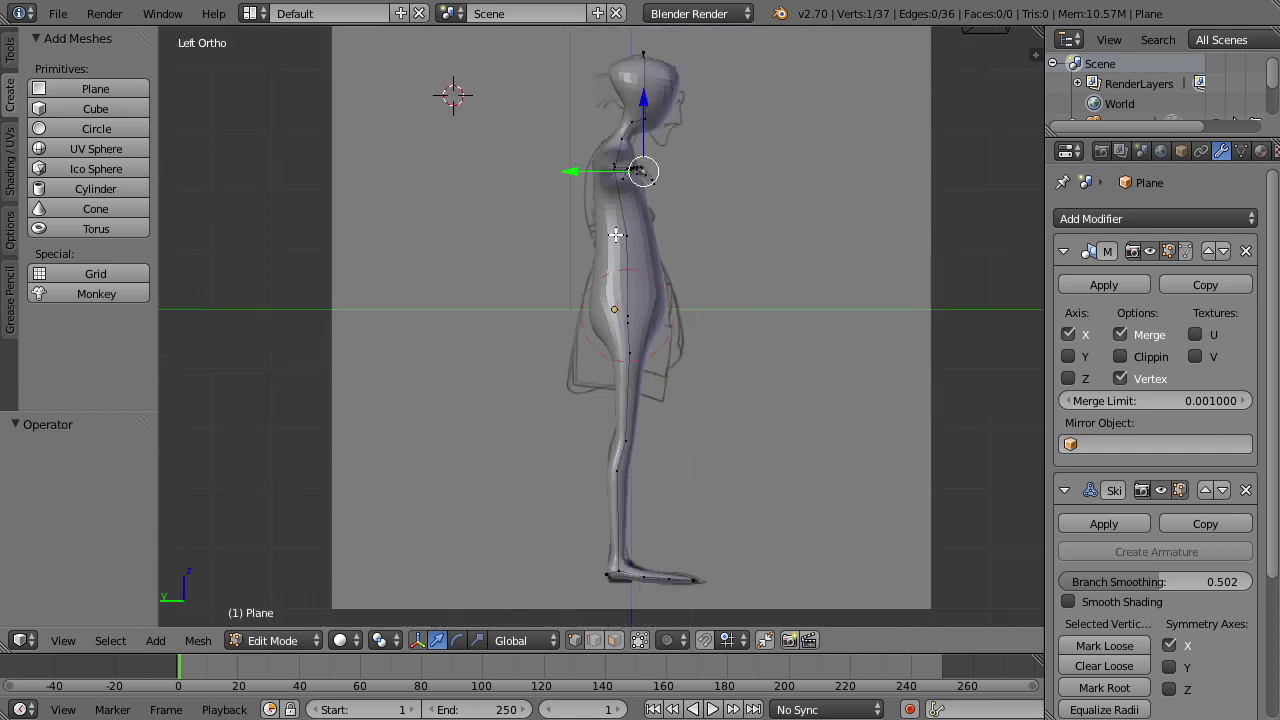
pyautogui.scroll(2, 640, 250)
pyautogui.press('z')
pyautogui.scroll(-2, 720, 180)
pyautogui.scroll(3, 654, 297)
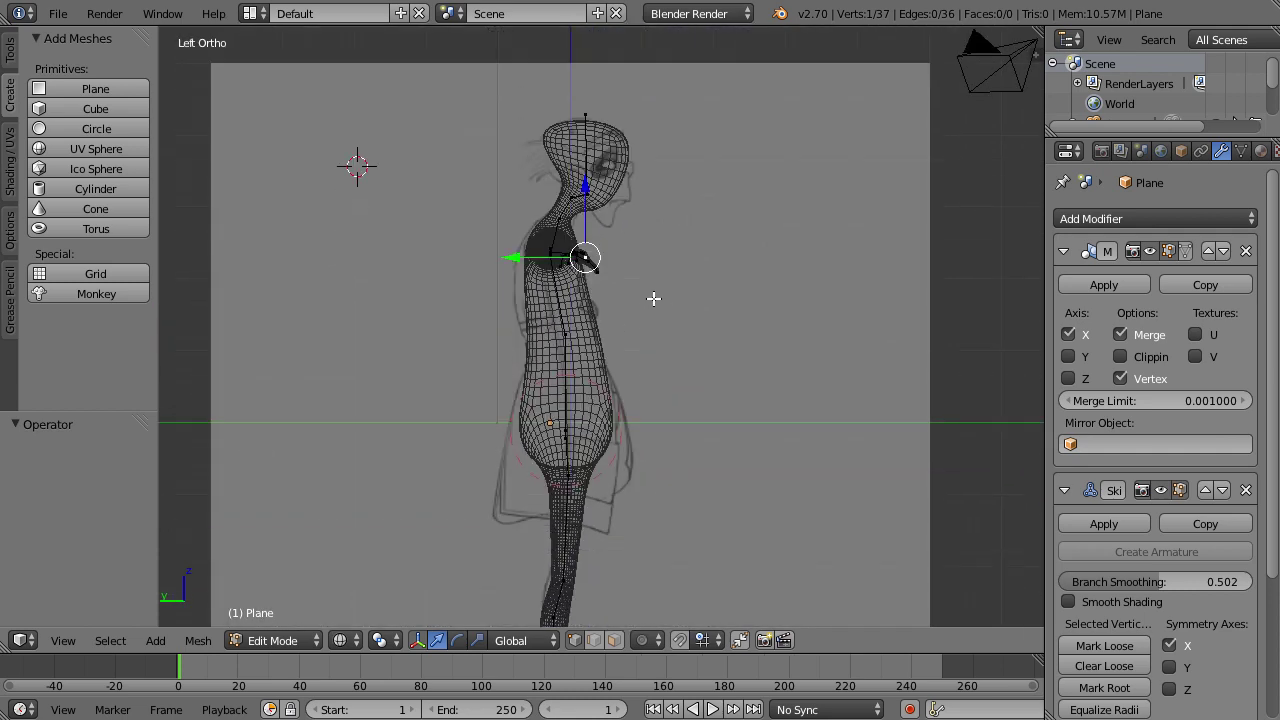
pyautogui.scroll(3, 653, 297)
pyautogui.scroll(-1, 653, 294)
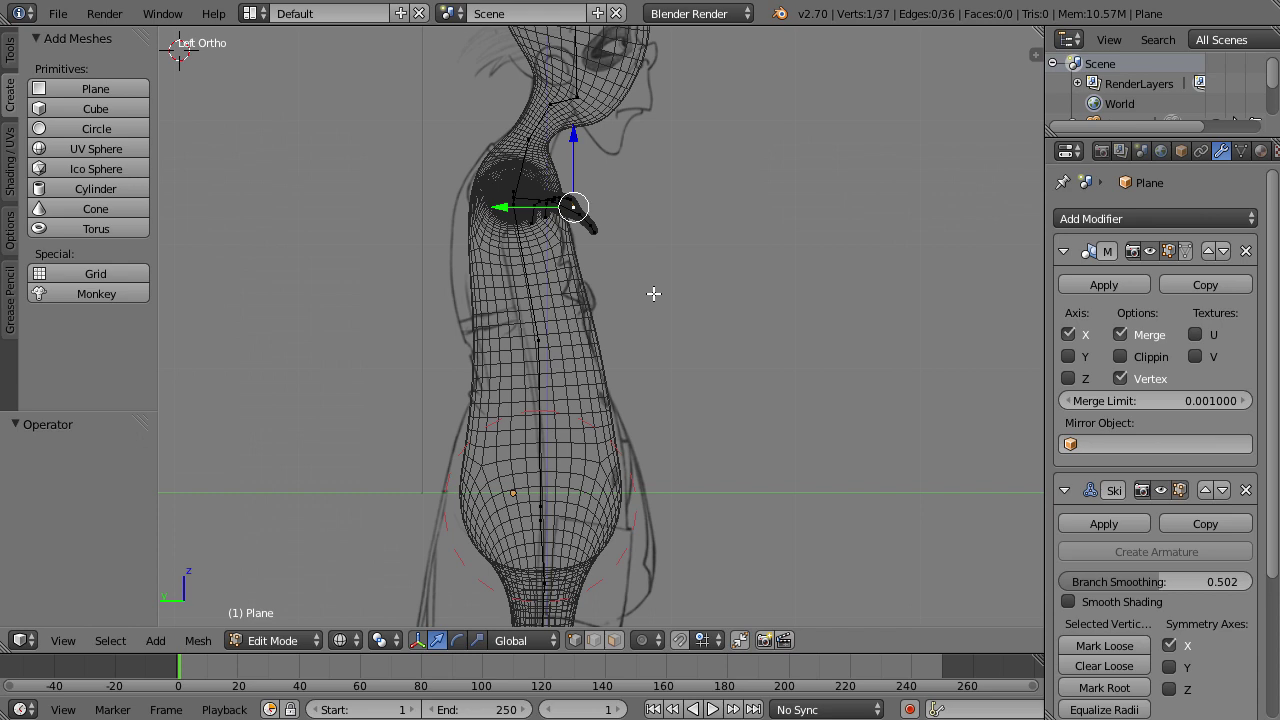
pyautogui.scroll(-1, 653, 294)
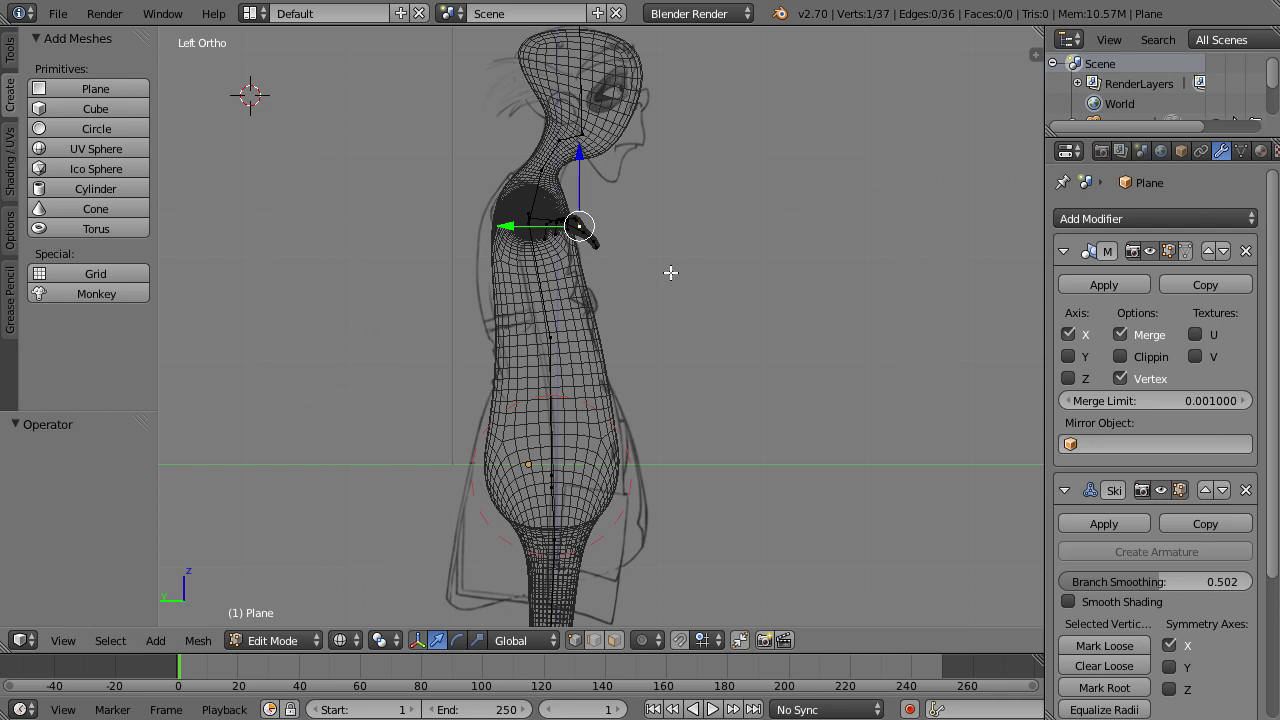
pyautogui.scroll(1, 670, 272)
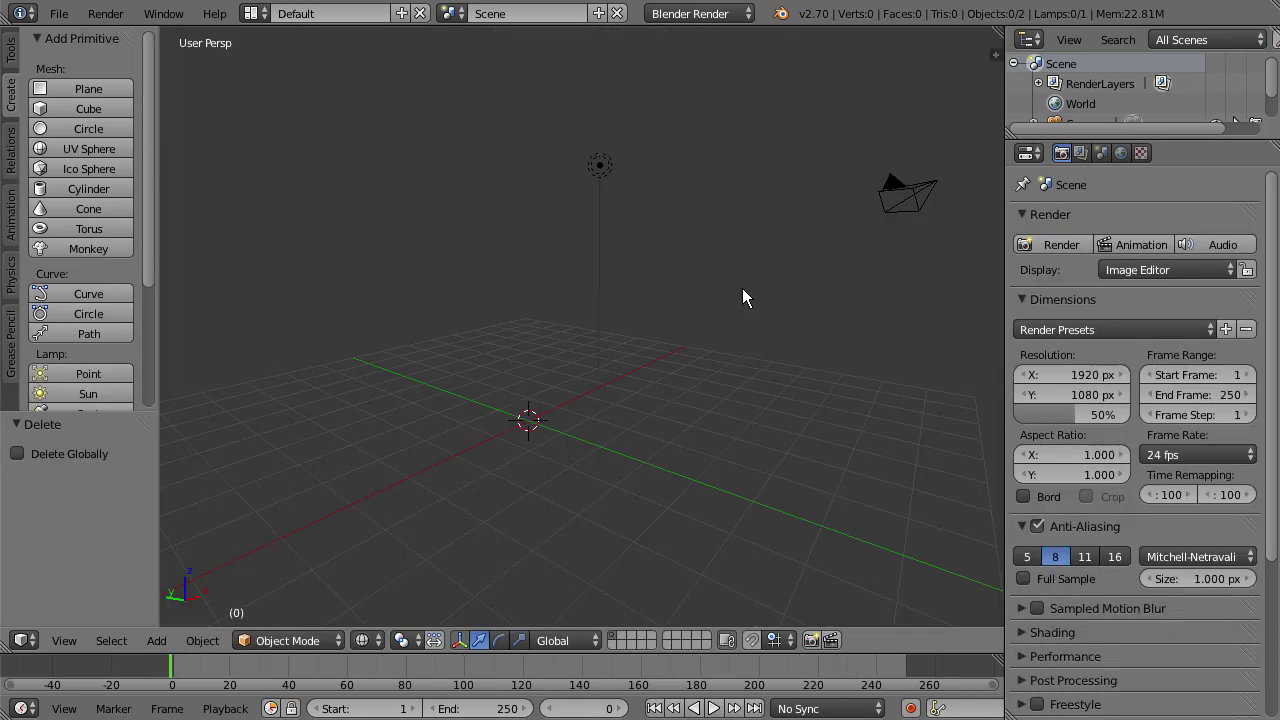
# - Examine the character's reference drawing in the front orthographic view of the empty scene
pyautogui.click(656, 341)
pyautogui.press('KP_1')
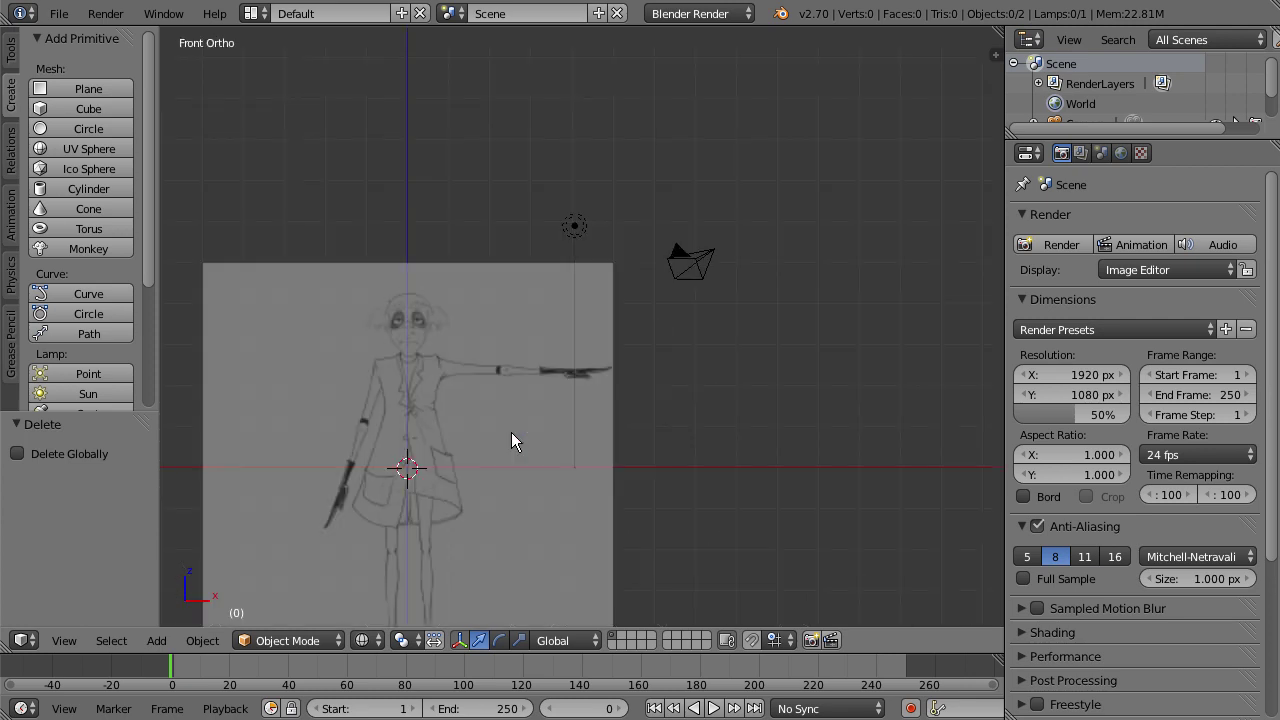
pyautogui.scroll(3, 481, 446)
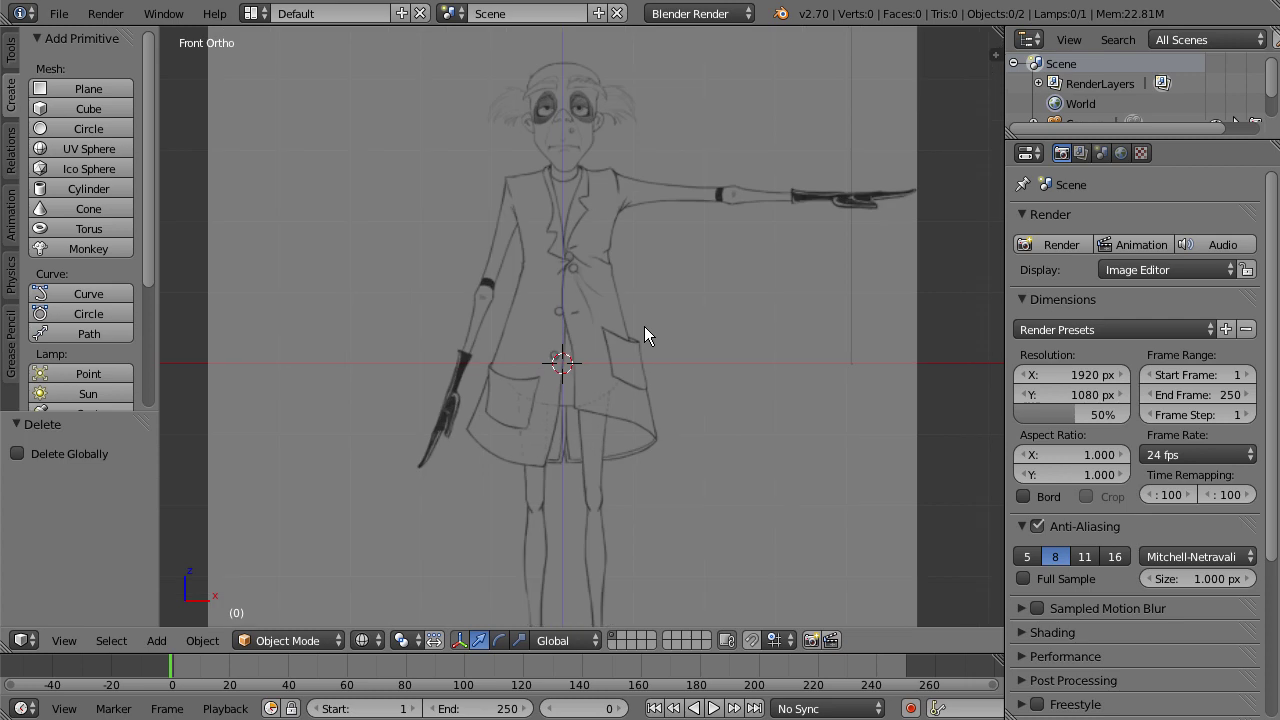
pyautogui.keyDown('shift'); pyautogui.moveTo(653, 294); pyautogui.dragTo(614, 356, button='middle'); pyautogui.keyUp('shift')
pyautogui.scroll(2, 683, 352)
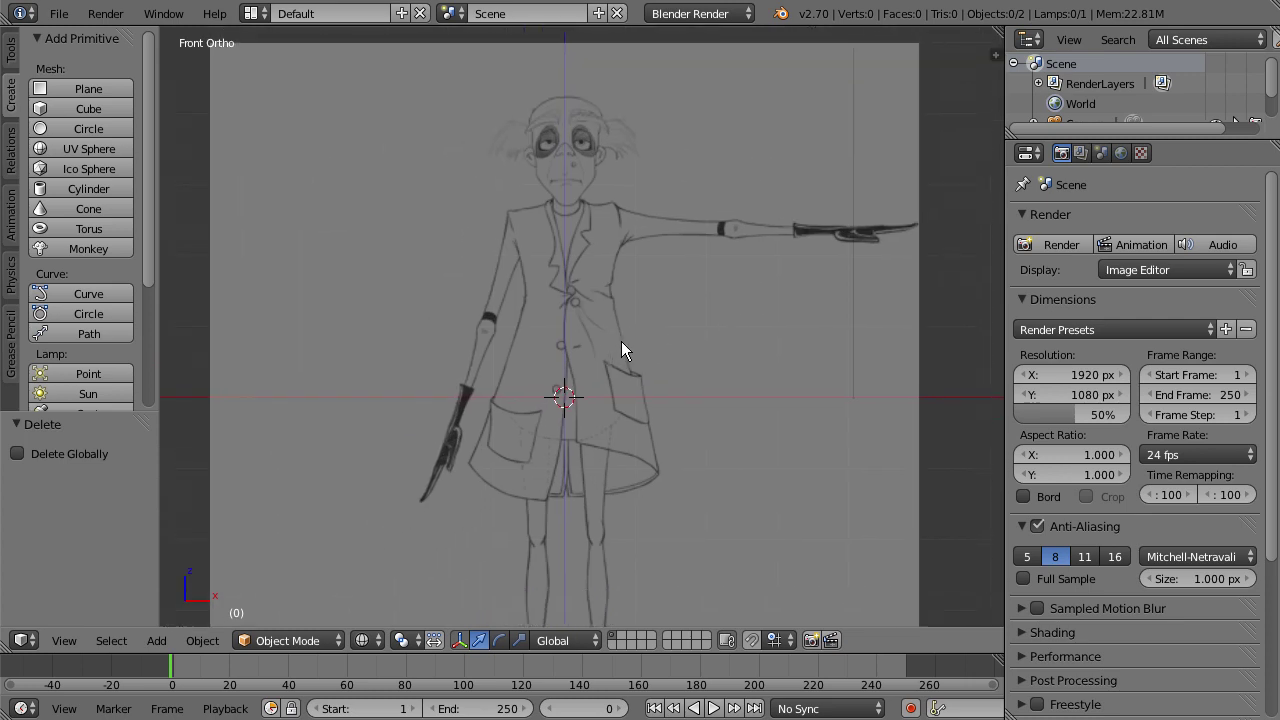
pyautogui.scroll(-2, 697, 327)
pyautogui.scroll(1, 623, 368)
pyautogui.scroll(-1, 622, 368)
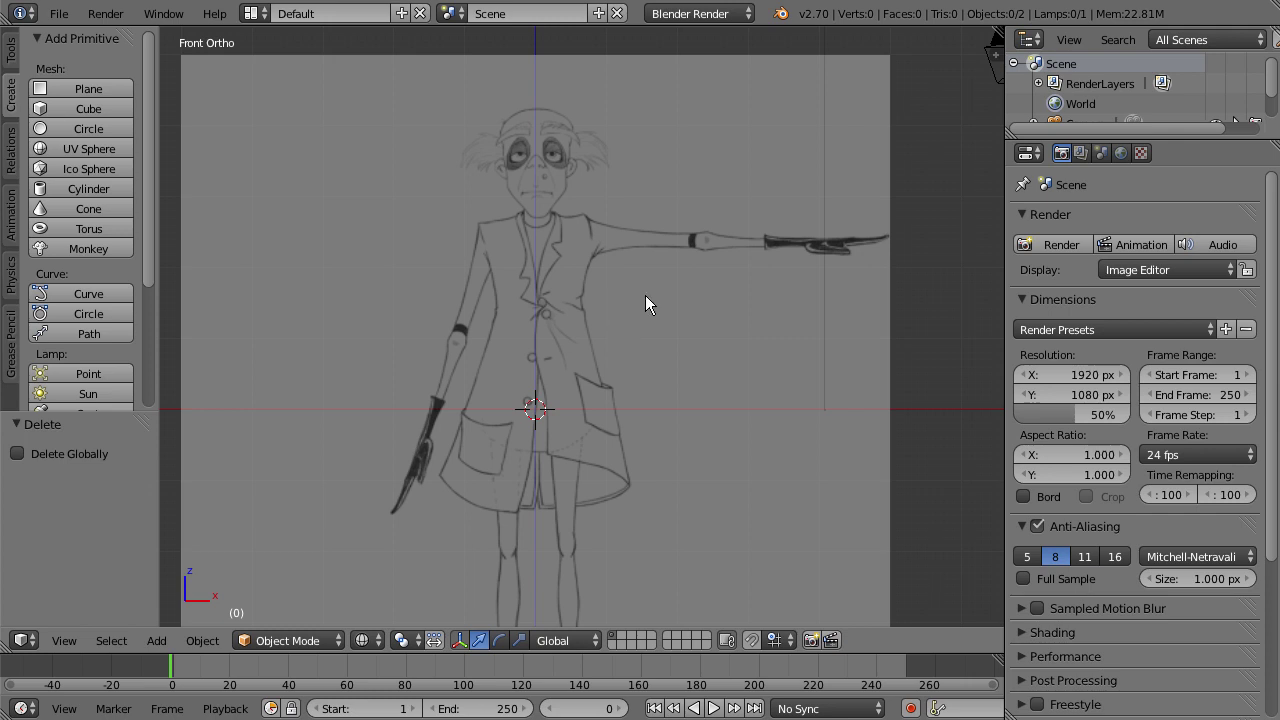
# - Add a plane at the origin of the scene and switch the viewport to solid shading
pyautogui.moveTo(620, 300); pyautogui.dragTo(618, 330, button='middle')
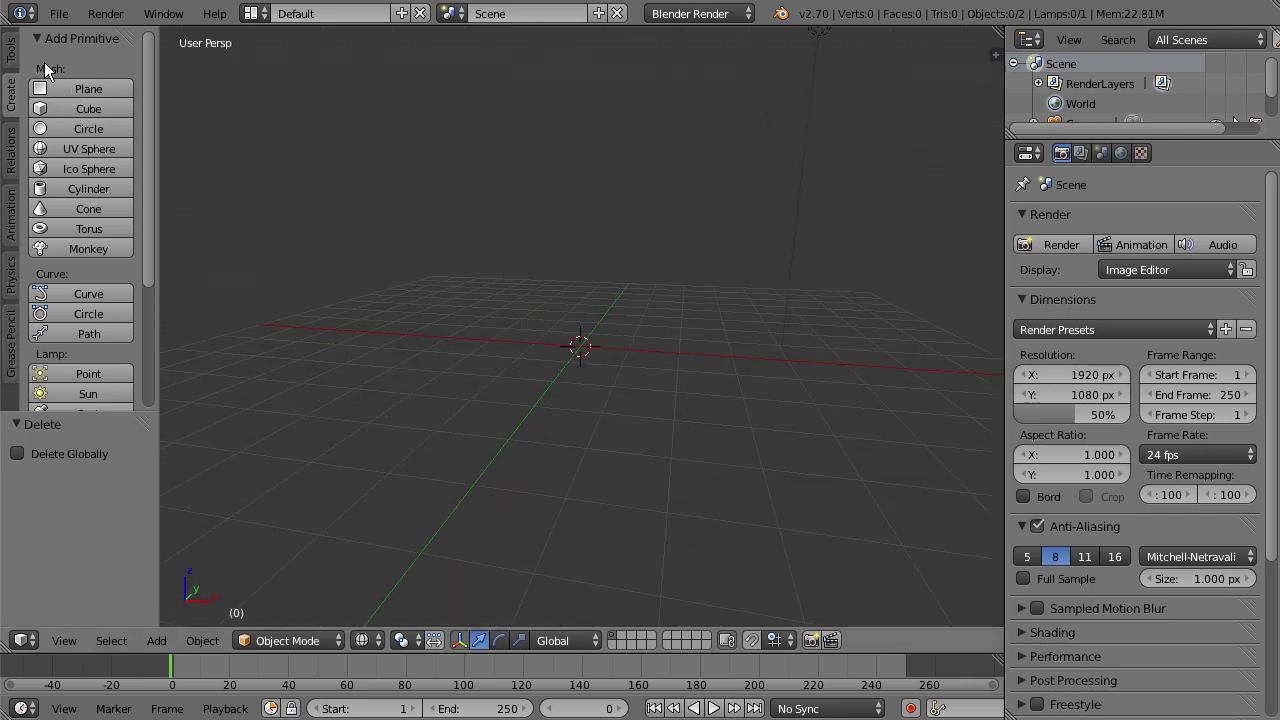
pyautogui.click(61, 87)
pyautogui.moveTo(628, 243)
pyautogui.mouseDown(button='middle')
pyautogui.moveTo(578, 319)
pyautogui.moveTo(677, 277)
pyautogui.moveTo(643, 275)
pyautogui.mouseUp(button='middle')
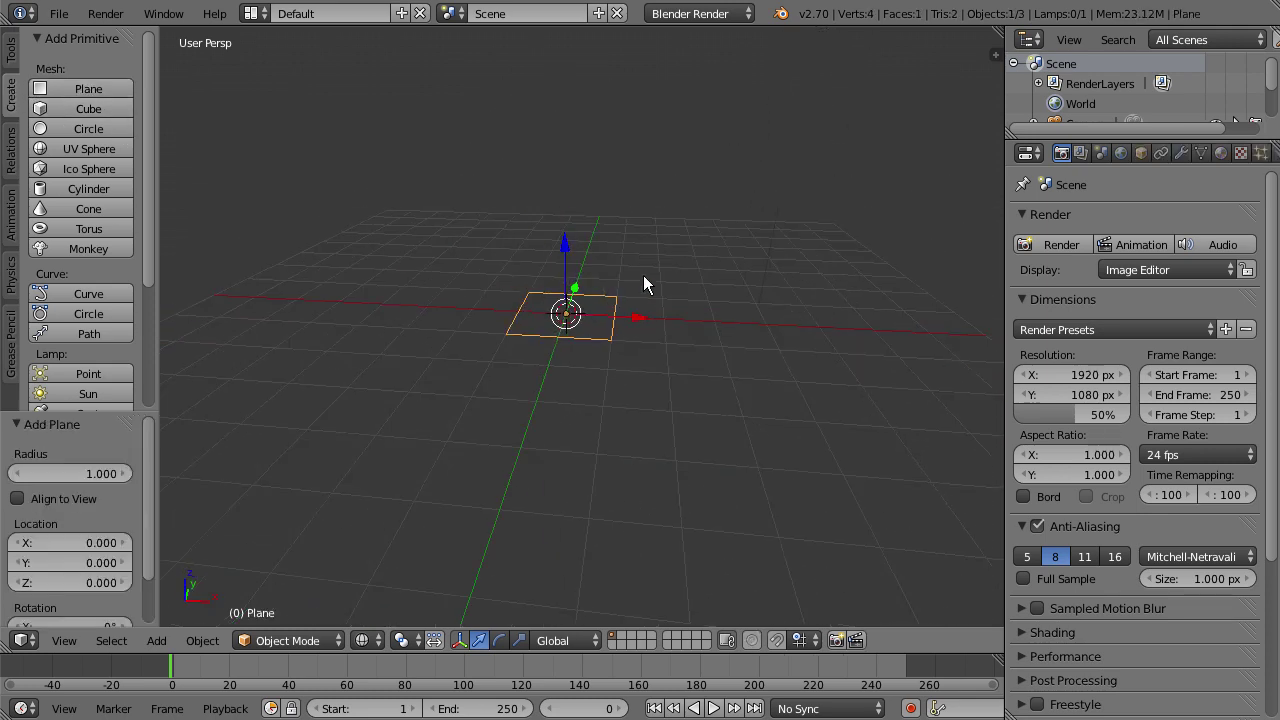
pyautogui.press('z')
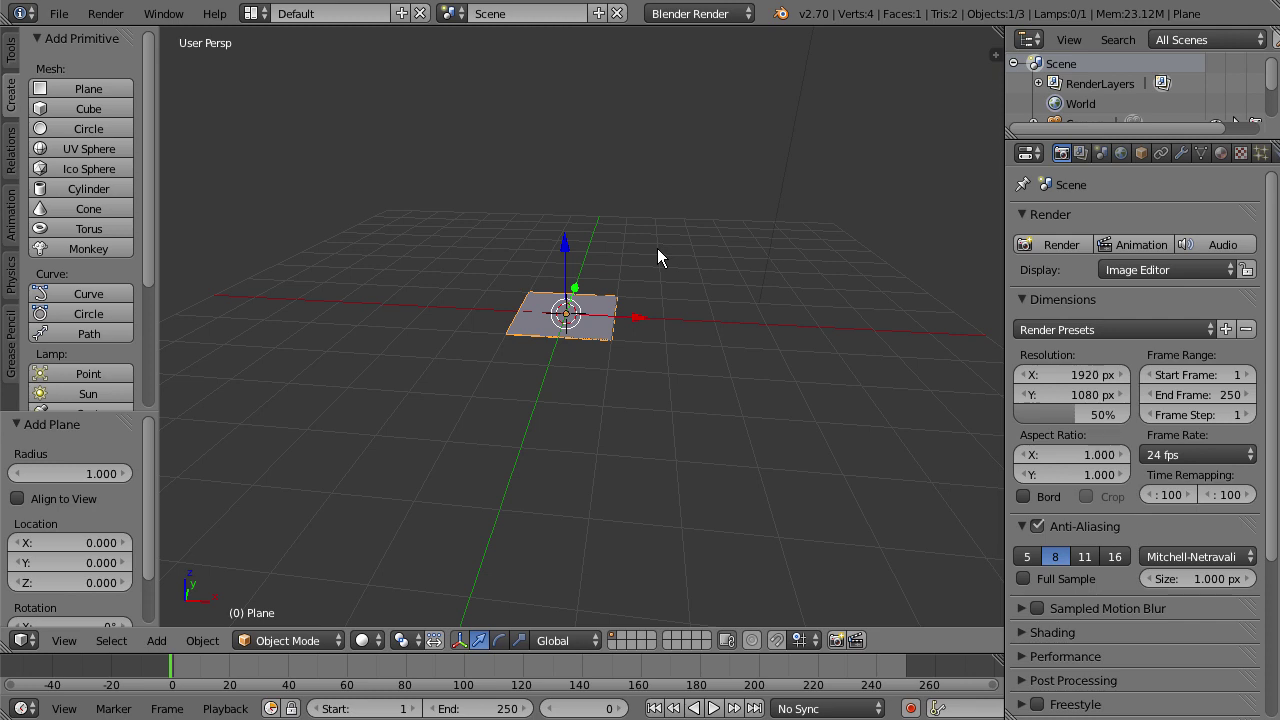
# - Enter Edit Mode on the plane and merge all its vertices at center
pyautogui.click(301, 640)
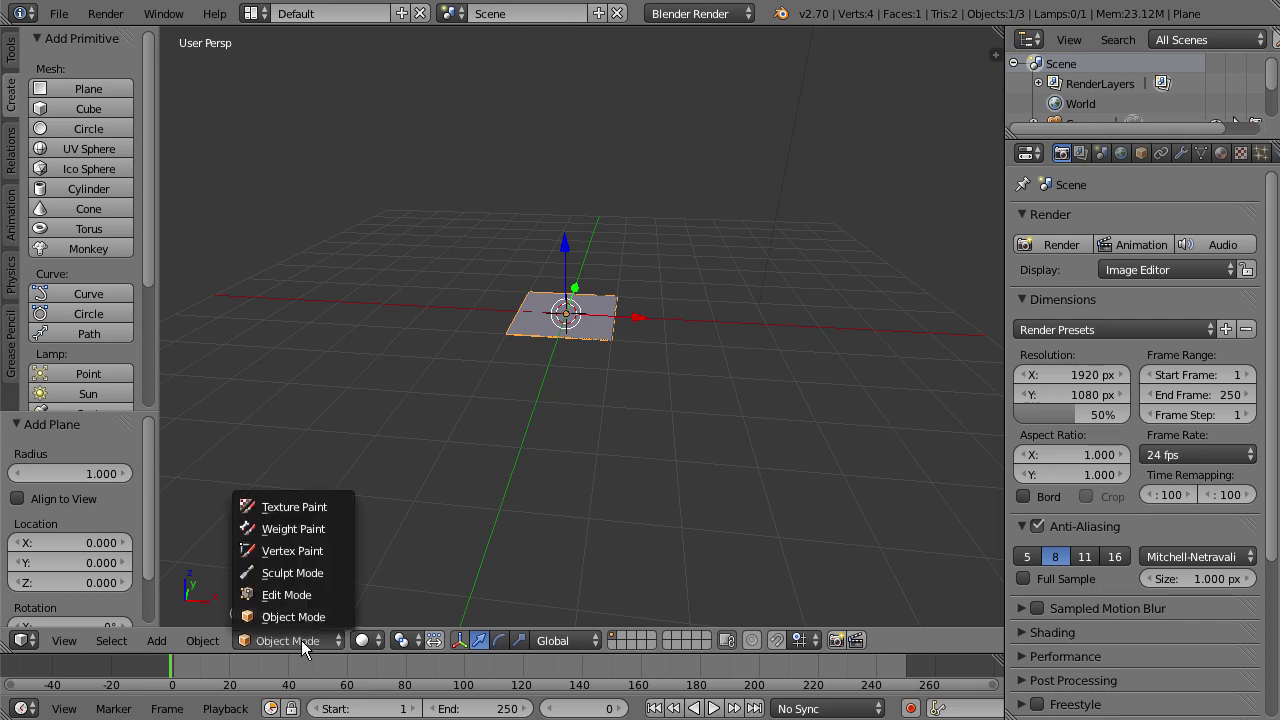
pyautogui.click(292, 595)
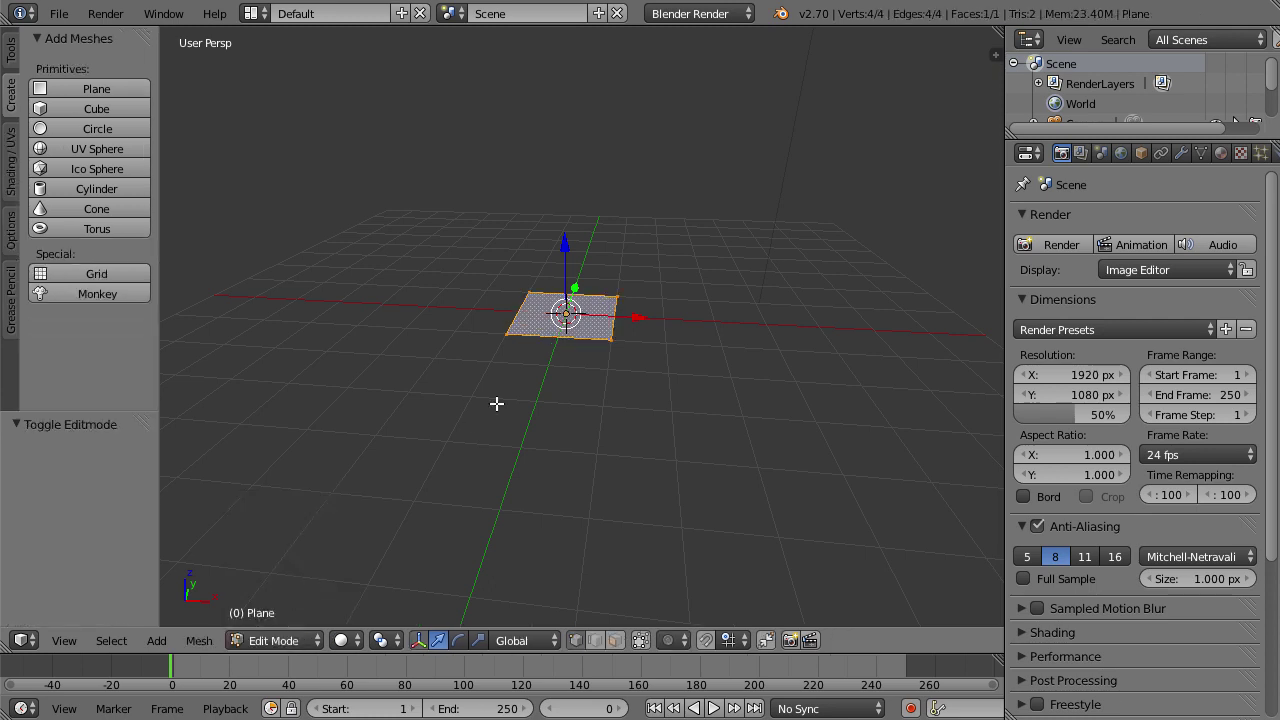
pyautogui.hotkey('alt', 'm')
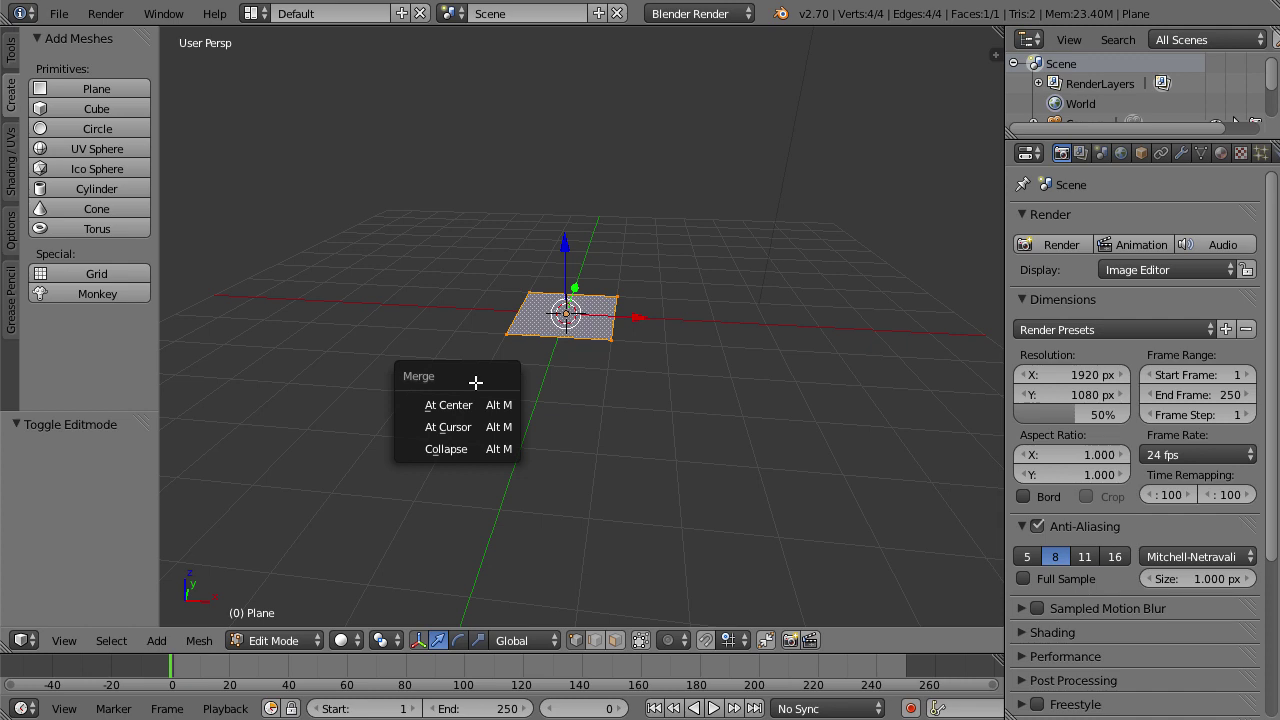
pyautogui.click(476, 404)
pyautogui.moveTo(606, 314); pyautogui.dragTo(659, 246, button='middle')
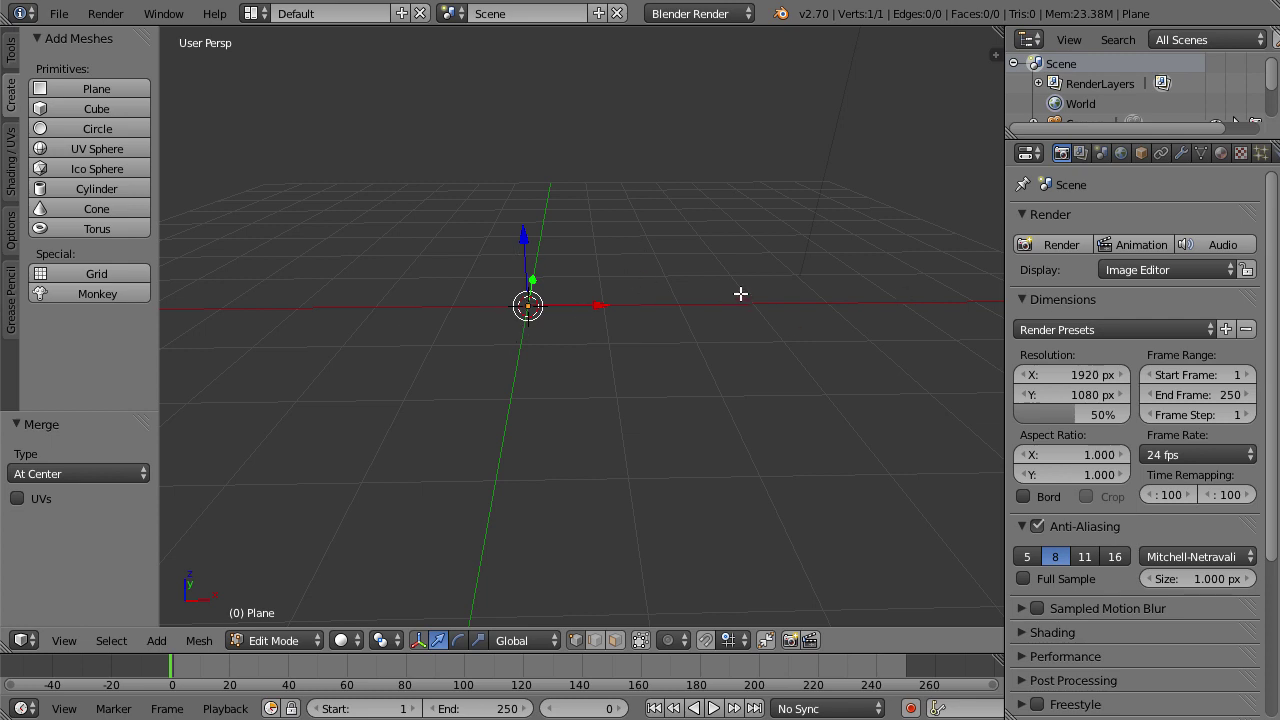
# - In the front view, extrude the single vertex about 2.676 straight up along Z to the base of the drawing's neck
pyautogui.press('KP_1')
pyautogui.scroll(-3, 740, 293)
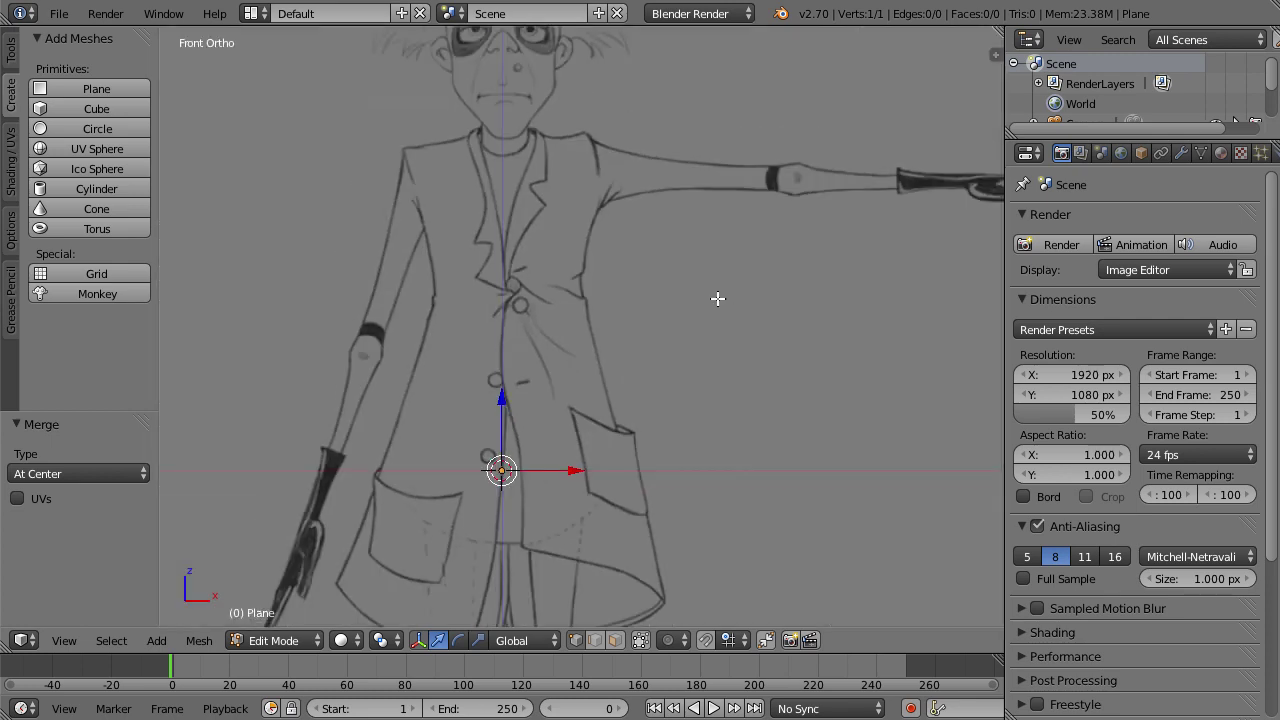
pyautogui.scroll(2, 540, 345)
pyautogui.press('e')
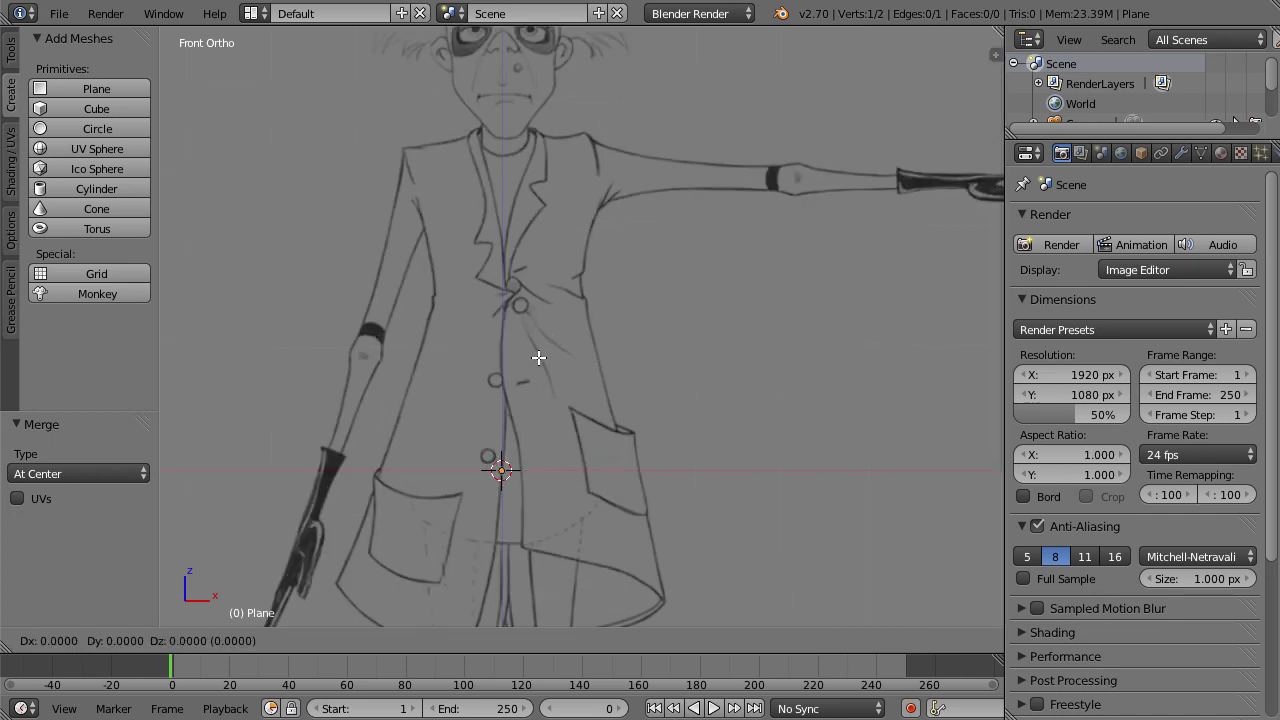
pyautogui.press('z')
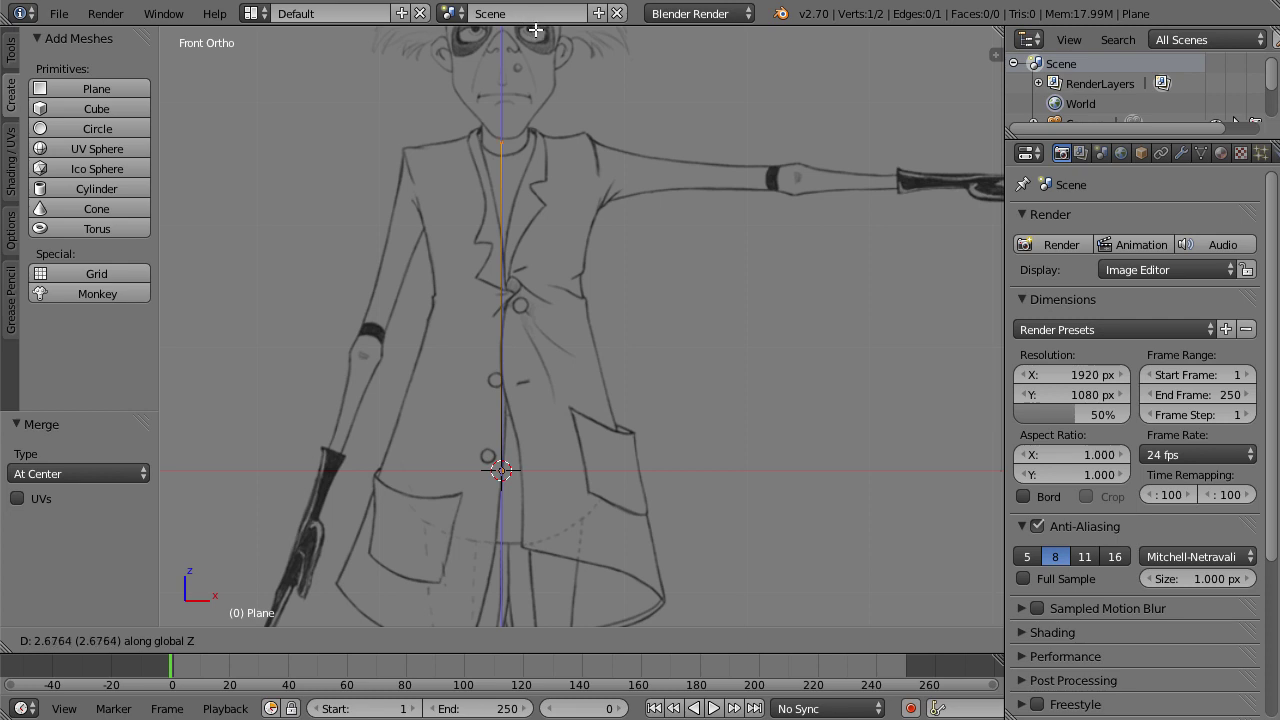
pyautogui.click(535, 30)
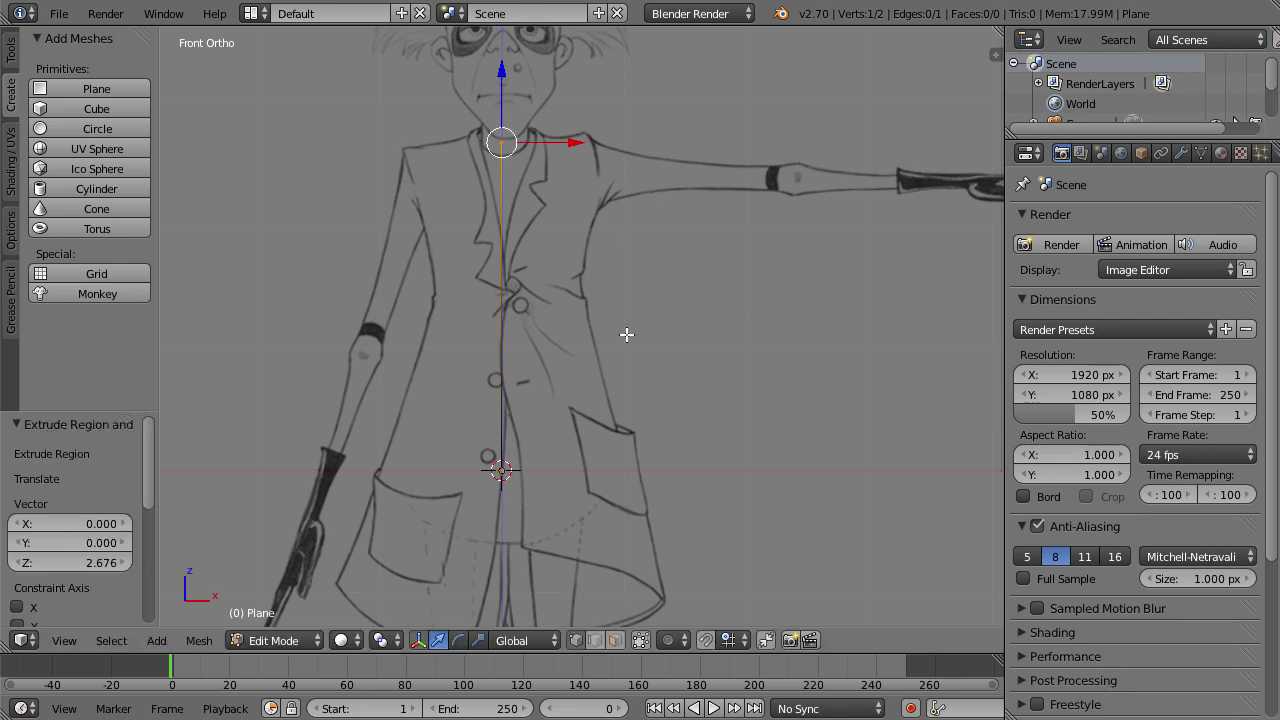
# - Return the plane object with the extruded edge to Object Mode
pyautogui.moveTo(610, 214); pyautogui.dragTo(596, 282, button='middle')
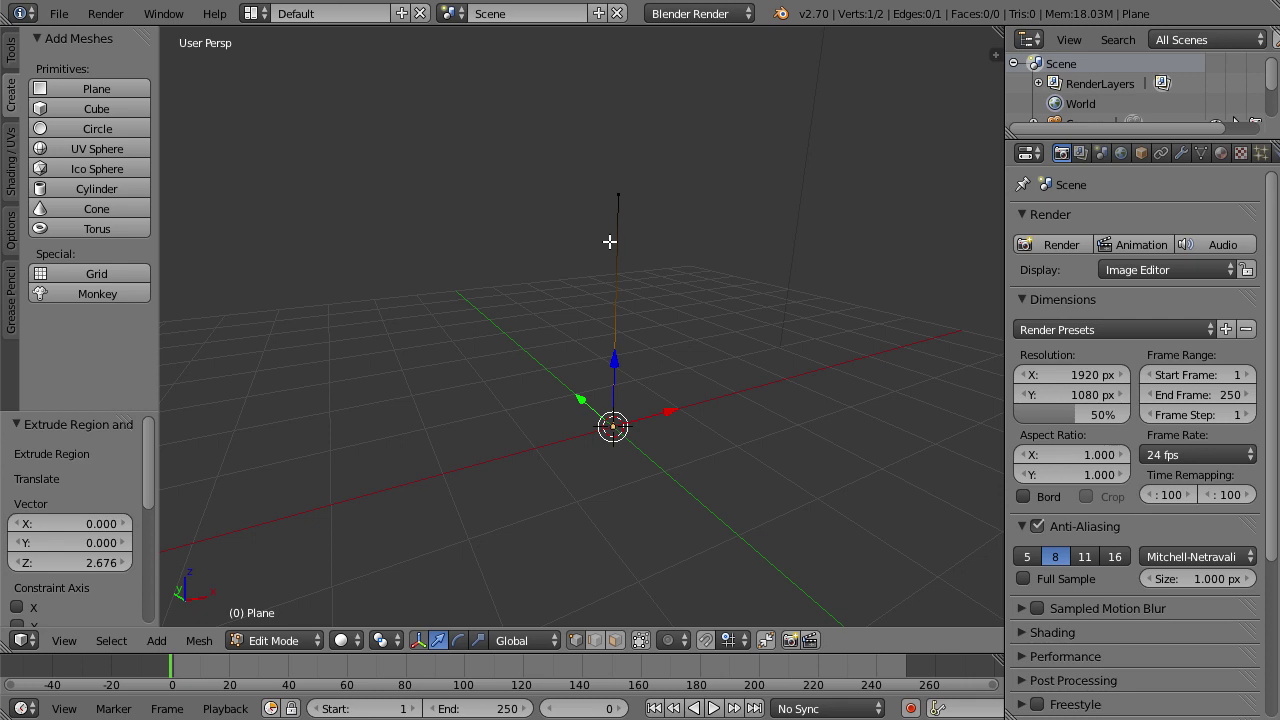
pyautogui.click(273, 640)
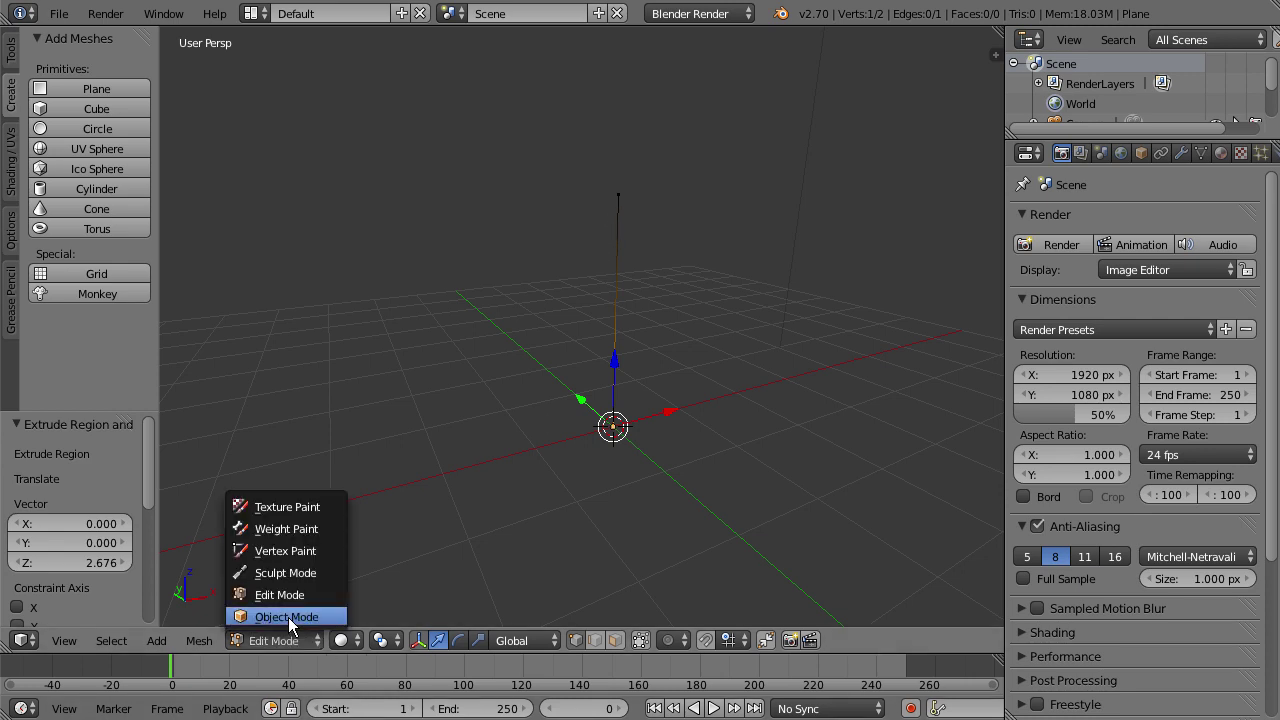
pyautogui.click(288, 617)
pyautogui.moveTo(740, 291); pyautogui.dragTo(700, 300, button='middle')
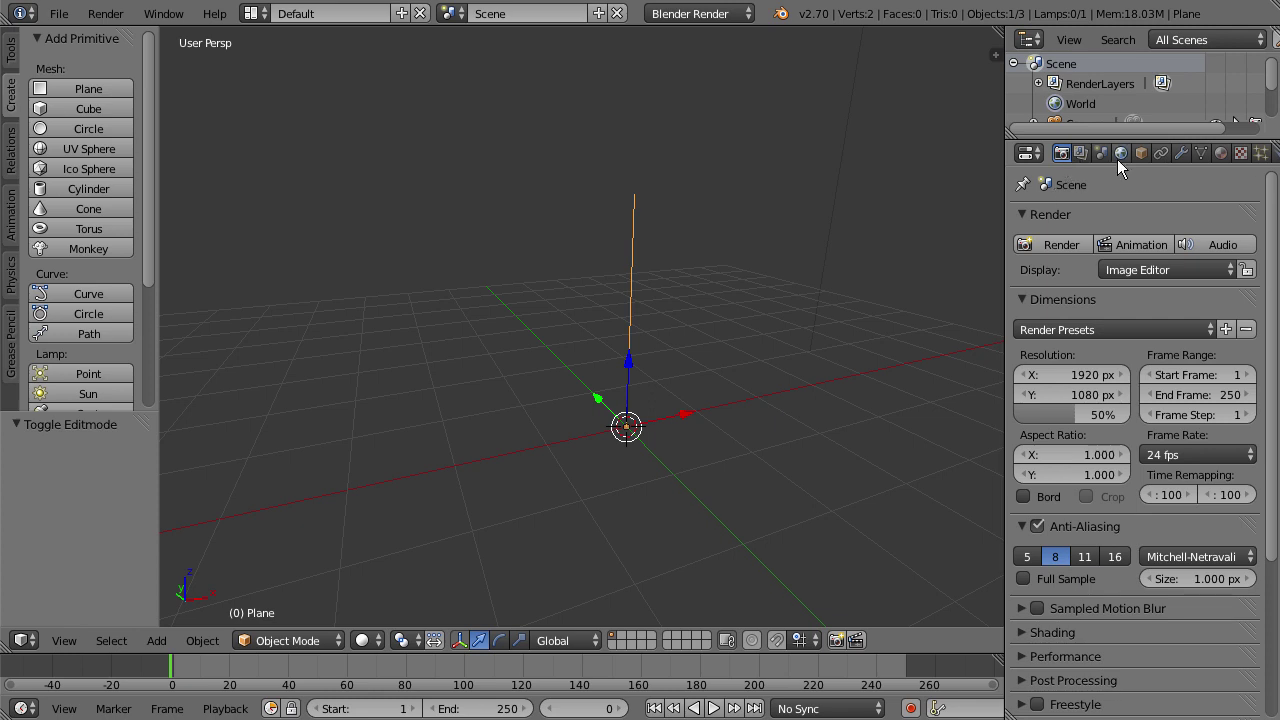
# - Add a Skin modifier to the plane object and display the skinned mesh in wireframe
pyautogui.click(1185, 153)
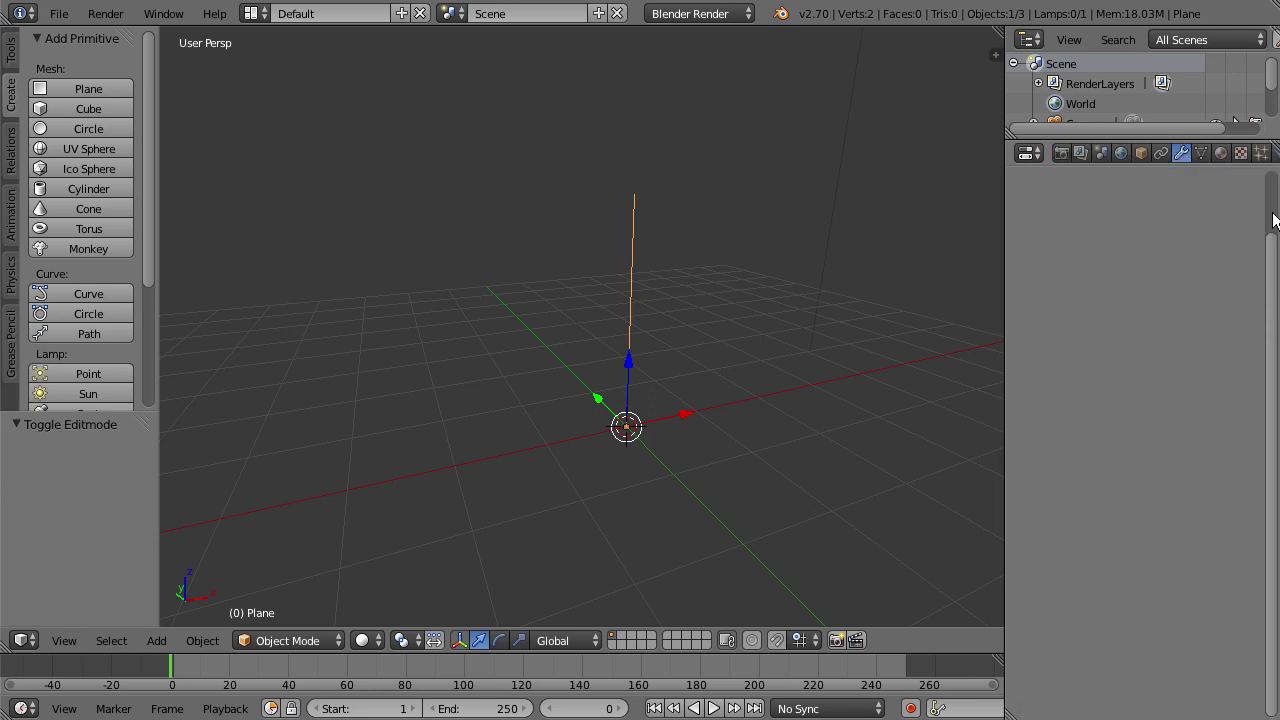
pyautogui.click(1071, 222)
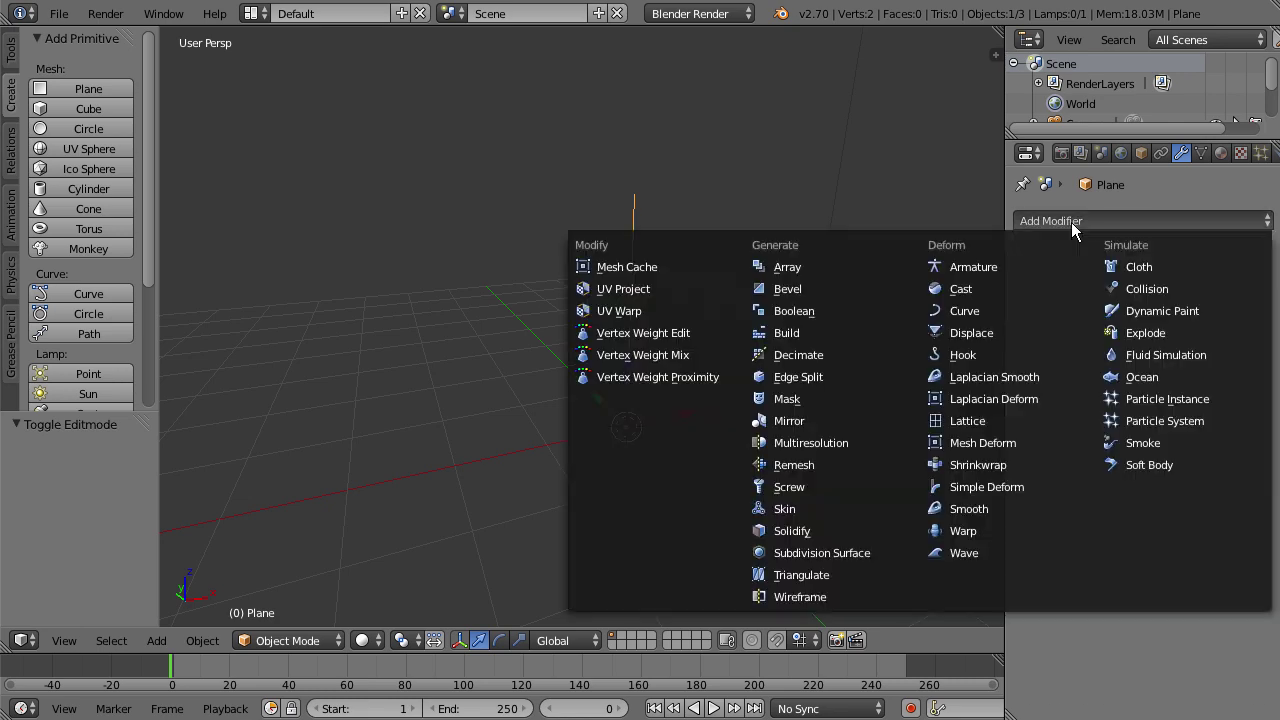
pyautogui.click(809, 509)
pyautogui.moveTo(791, 492); pyautogui.dragTo(751, 268, button='middle')
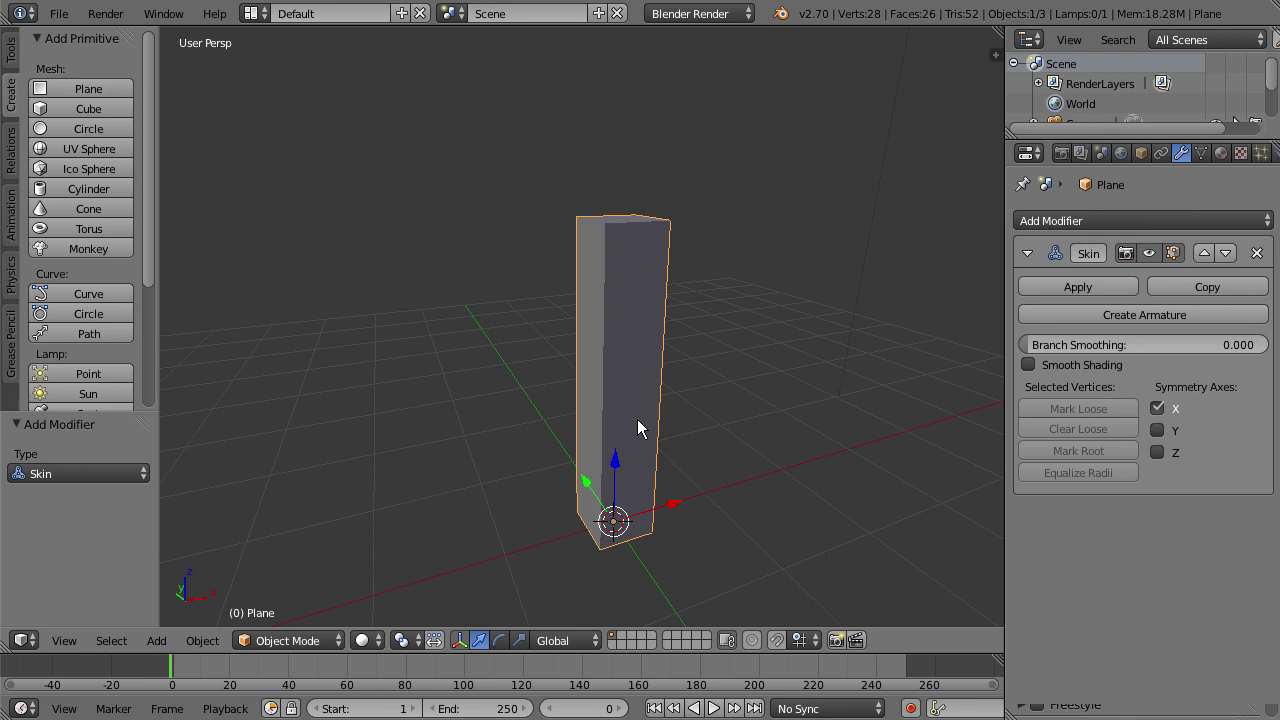
pyautogui.press('z')
pyautogui.moveTo(643, 415); pyautogui.dragTo(709, 415, button='middle')
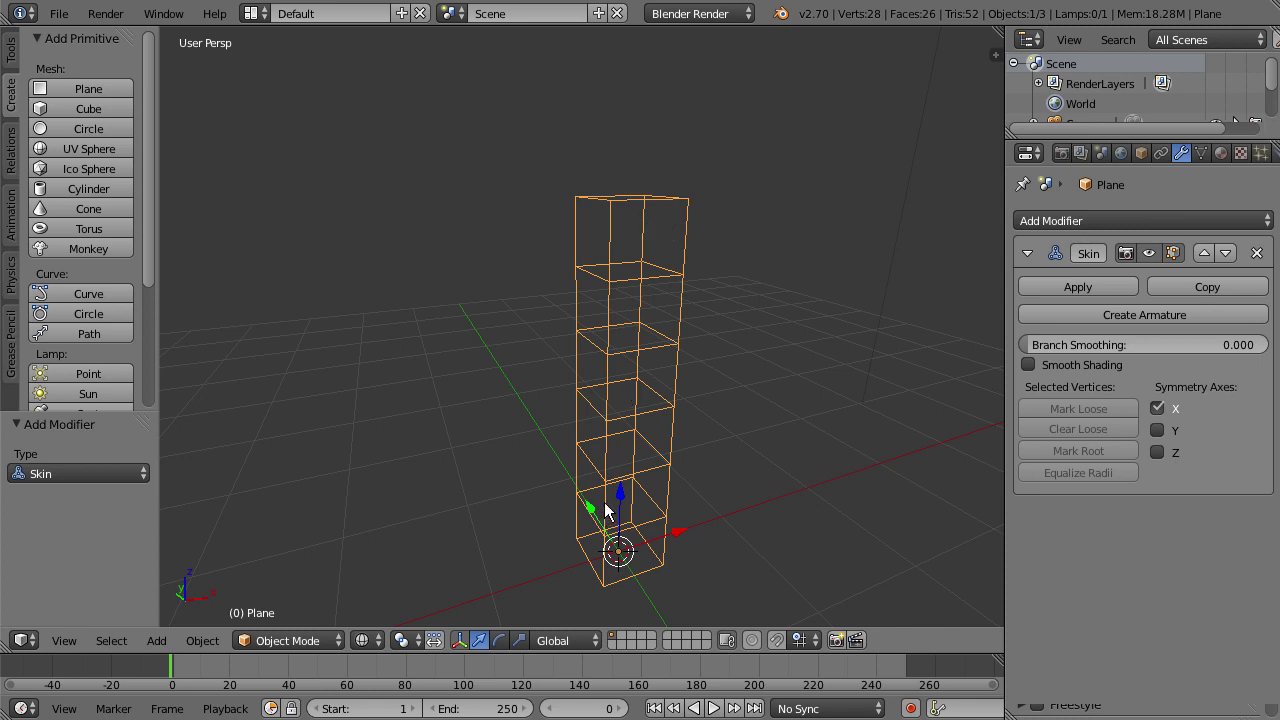
# - Add a Subdivision Surface modifier to the skinned plane object, below its Skin modifier
pyautogui.moveTo(580, 477); pyautogui.dragTo(598, 370, button='middle')
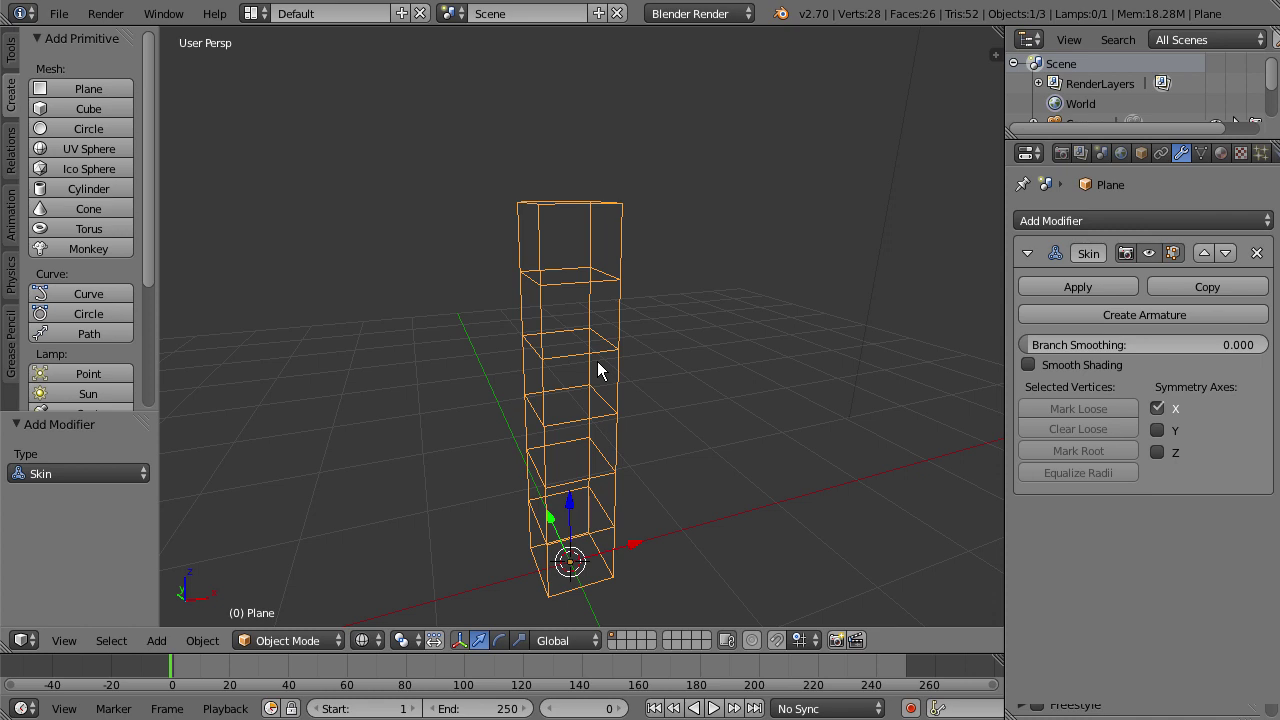
pyautogui.press('KP_1')
pyautogui.scroll(-4, 606, 358)
pyautogui.keyDown('ctrl'); pyautogui.hscroll(4, 756, 424); pyautogui.keyUp('ctrl')
pyautogui.keyDown('shift'); pyautogui.scroll(-6, 766, 386); pyautogui.keyUp('shift')
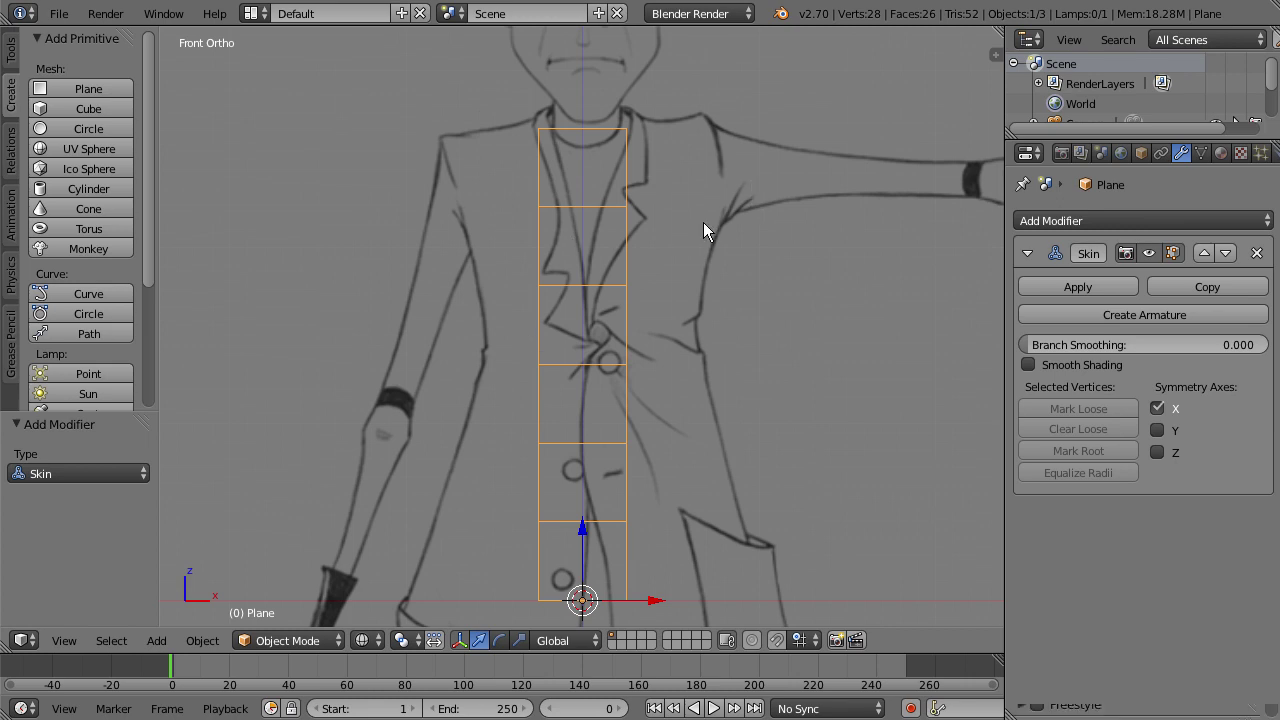
pyautogui.click(1178, 220)
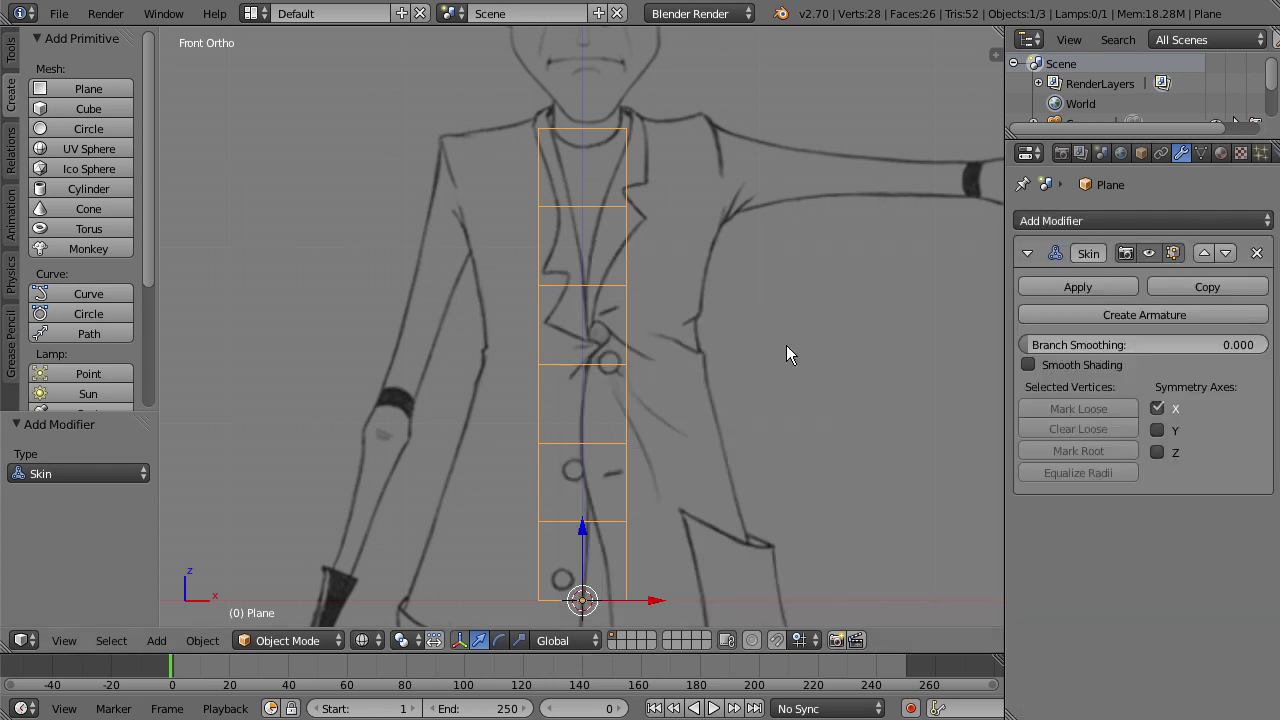
pyautogui.click(1034, 220)
pyautogui.click(806, 554)
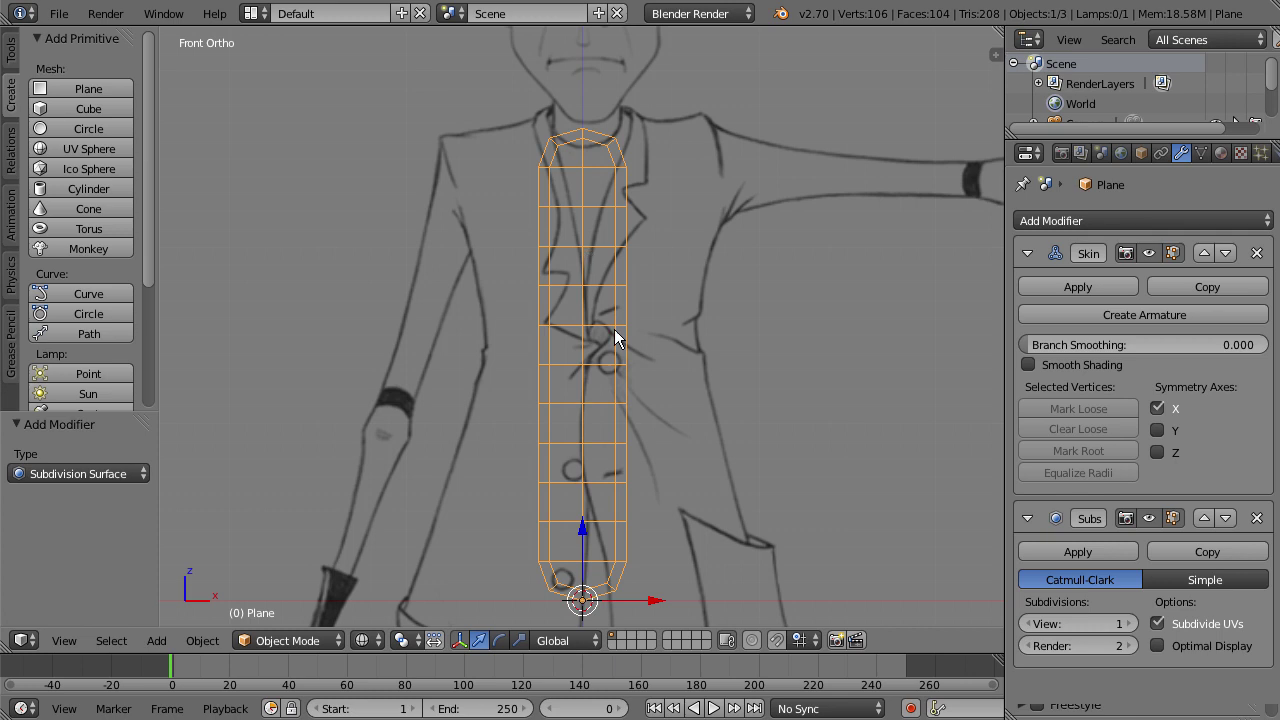
# - In Edit Mode, select both end vertices of the vertical edge and subdivide it with one cut
pyautogui.moveTo(705, 333)
pyautogui.mouseDown(button='middle')
pyautogui.moveTo(689, 345)
pyautogui.moveTo(758, 273)
pyautogui.moveTo(730, 300)
pyautogui.mouseUp(button='middle')
pyautogui.click(288, 640)
pyautogui.click(286, 591)
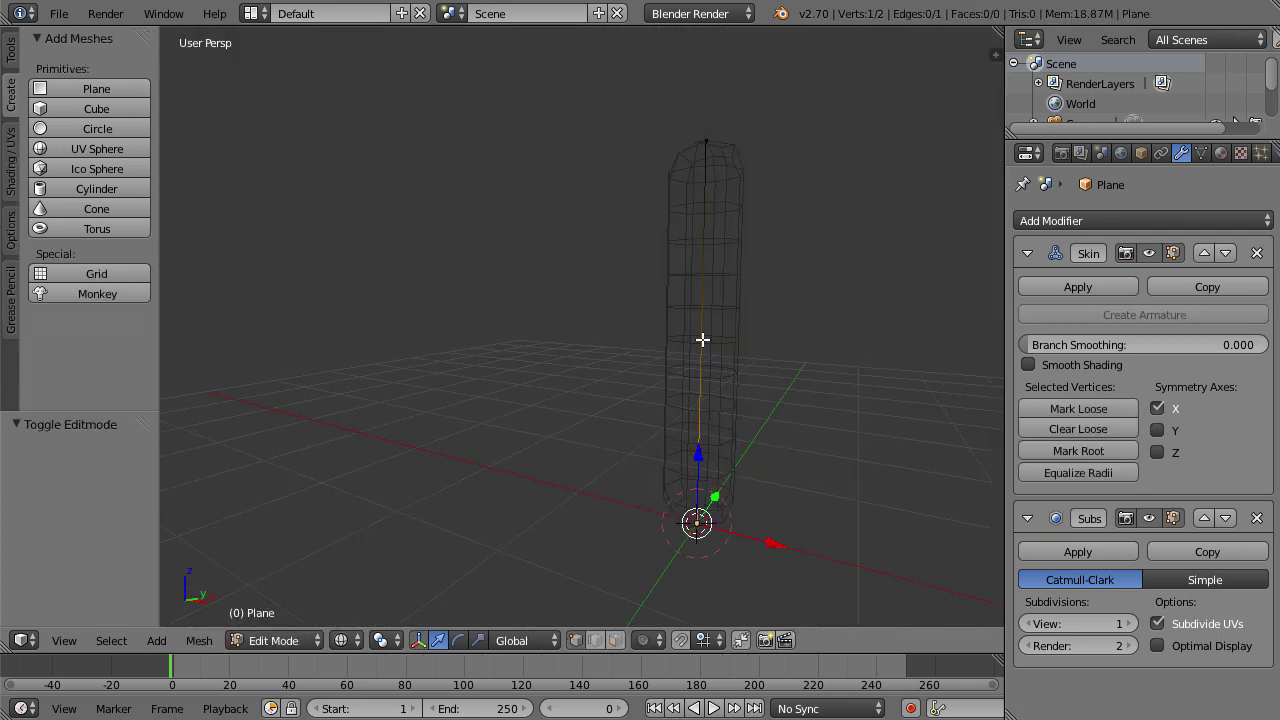
pyautogui.keyDown('shift'); pyautogui.rightClick(705, 133); pyautogui.keyUp('shift')
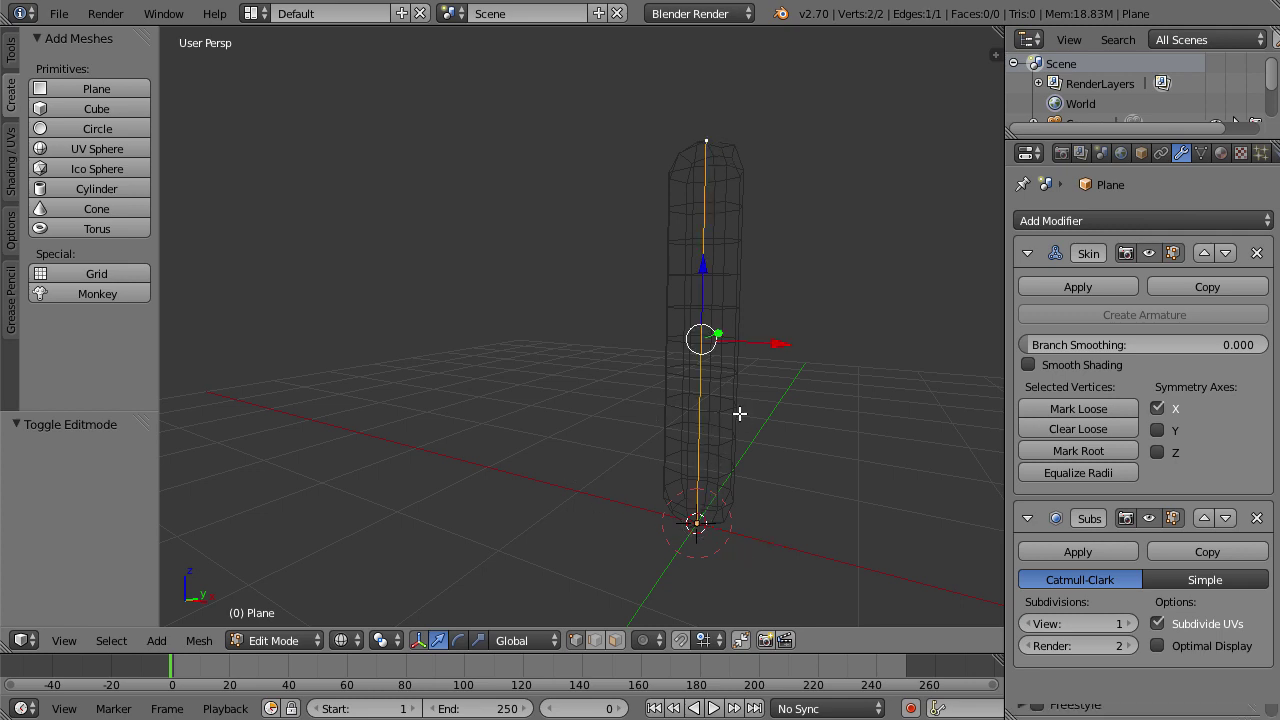
pyautogui.press('w')
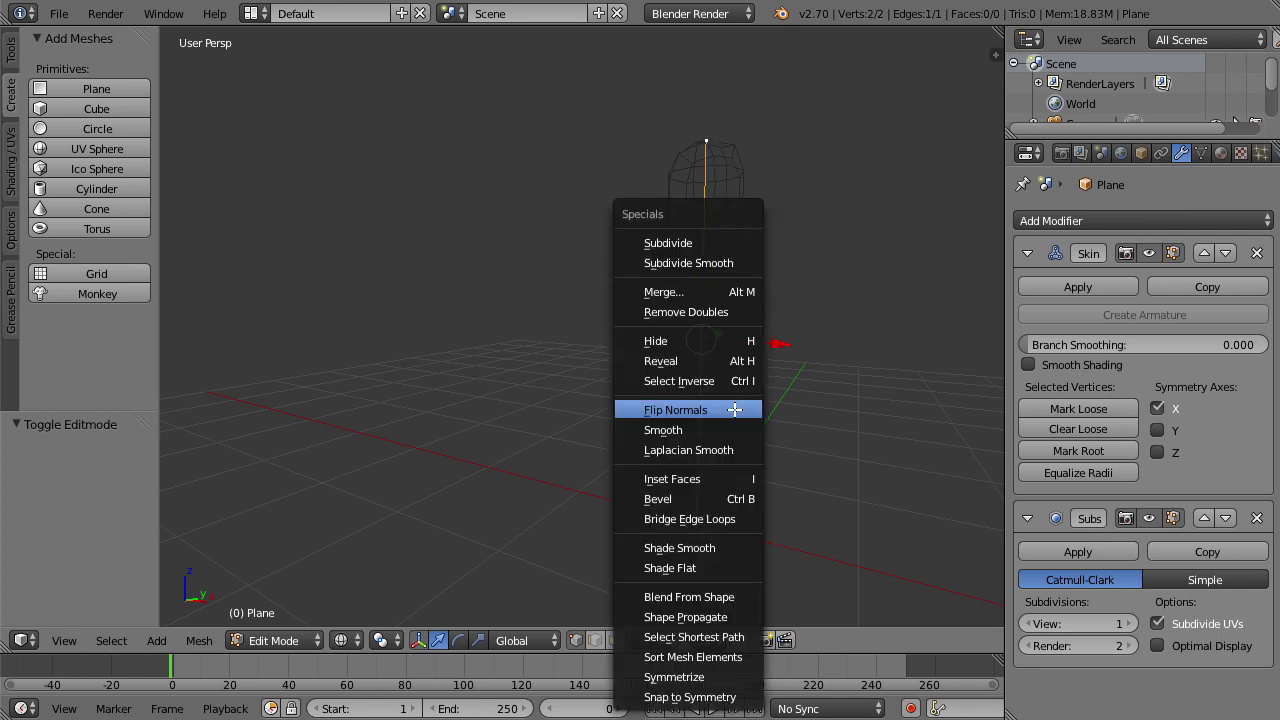
pyautogui.click(697, 243)
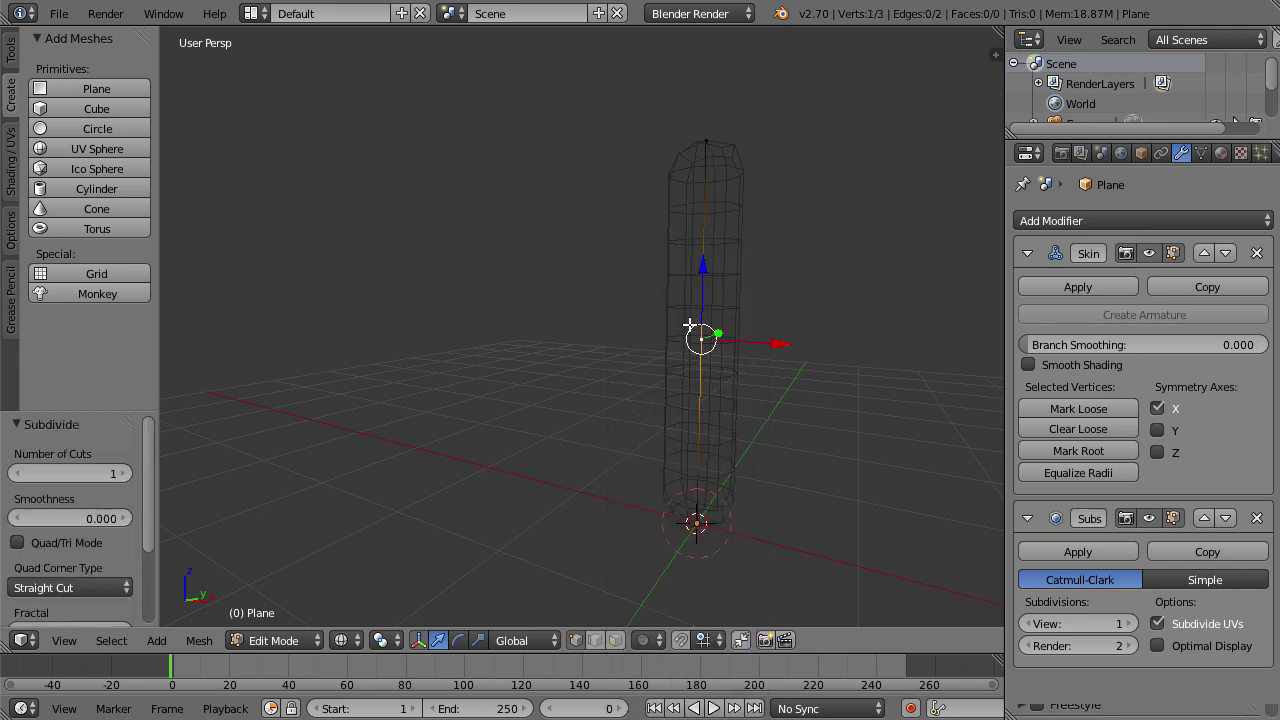
# - In the front view, enlarge the skin radius of the bottom vertex by a factor of about 3.156 for the hips
pyautogui.press('KP_1')
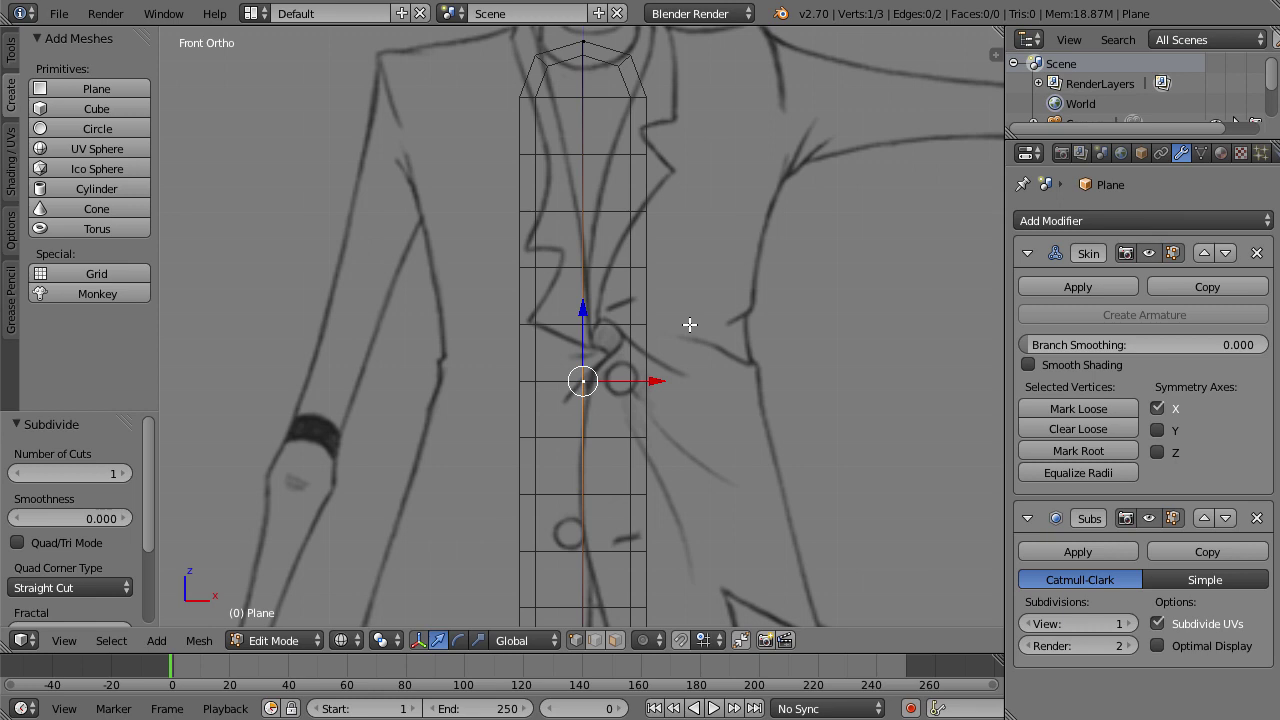
pyautogui.scroll(-1, 650, 362)
pyautogui.keyDown('shift'); pyautogui.moveTo(714, 427); pyautogui.dragTo(720, 354, button='middle'); pyautogui.keyUp('shift')
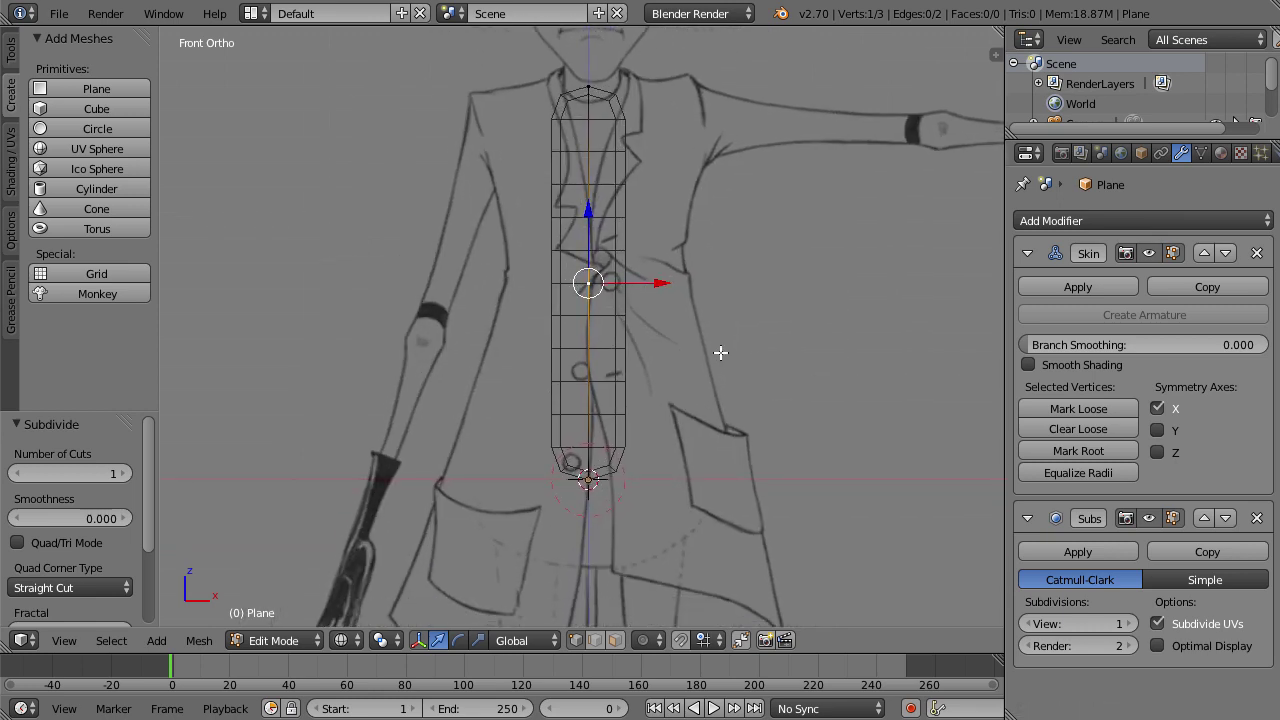
pyautogui.rightClick(597, 469)
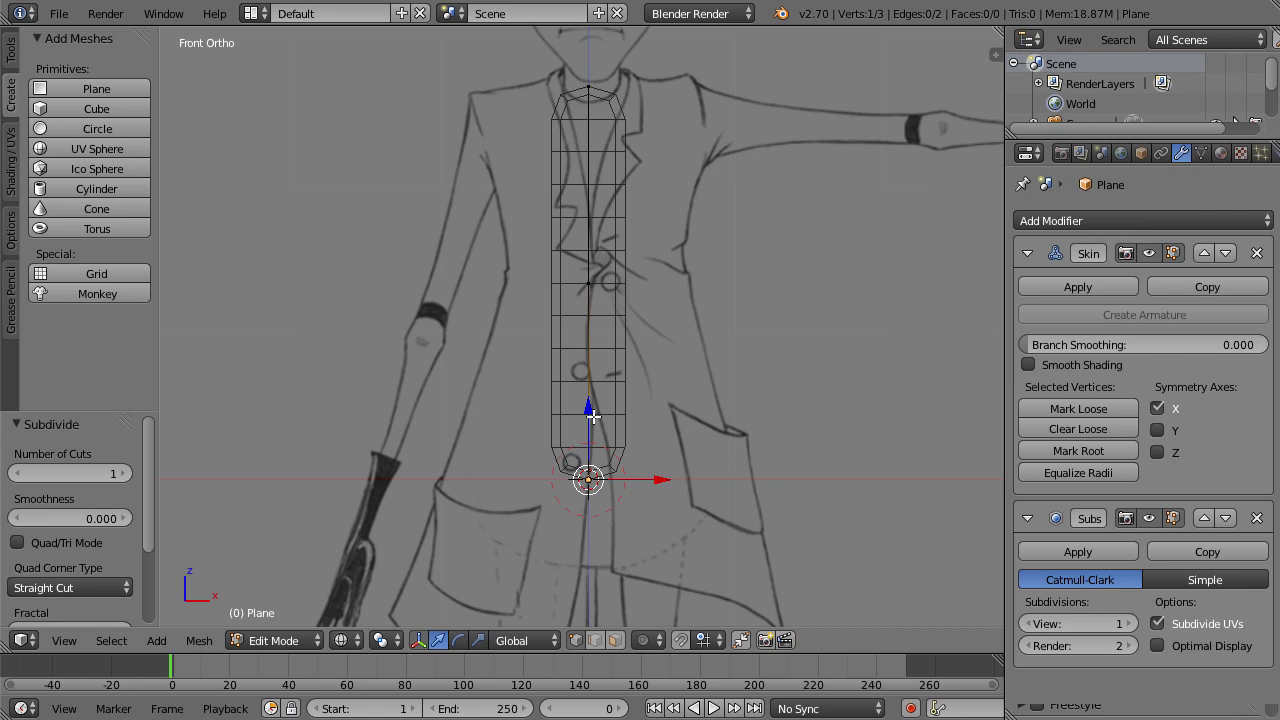
pyautogui.hotkey('ctrl', 'a')
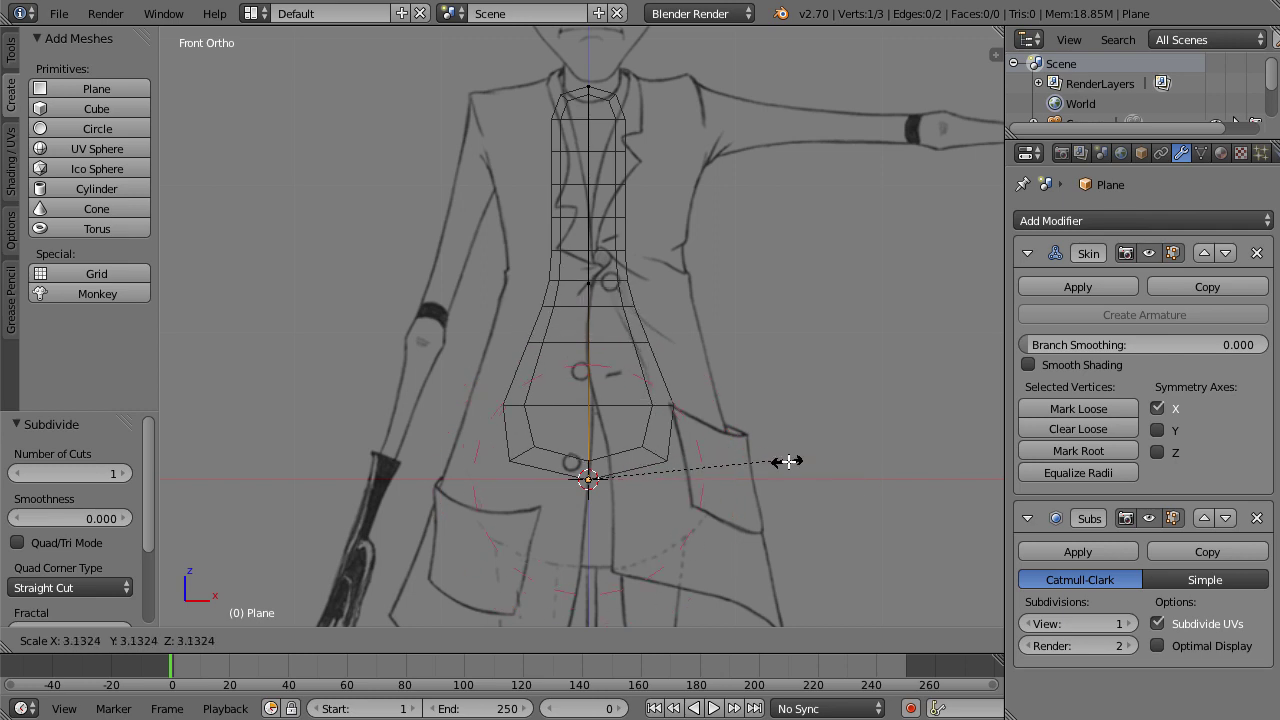
pyautogui.click(789, 466)
# - Enlarge the skin radius of the middle vertex for the waist and of the top vertex by about 1.405
pyautogui.rightClick(614, 288)
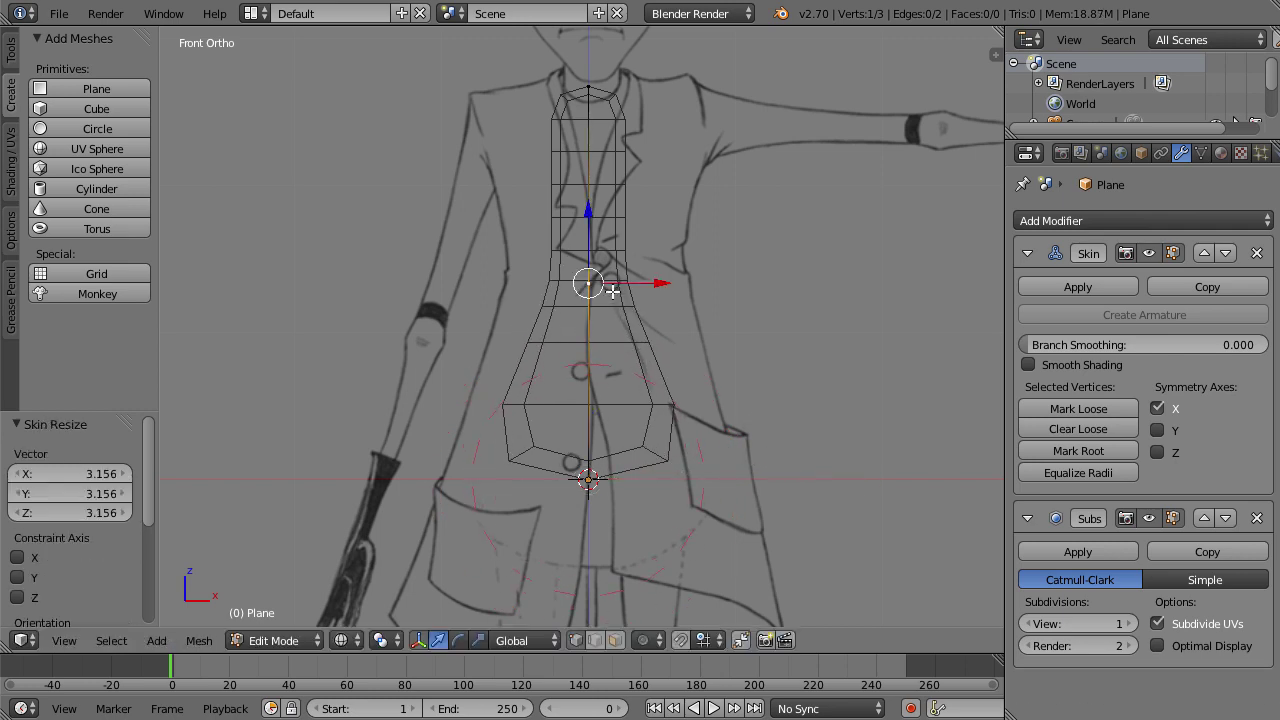
pyautogui.hotkey('ctrl', 'a')
pyautogui.click(637, 303)
pyautogui.rightClick(613, 90)
pyautogui.hotkey('ctrl', 'a')
pyautogui.click(610, 95)
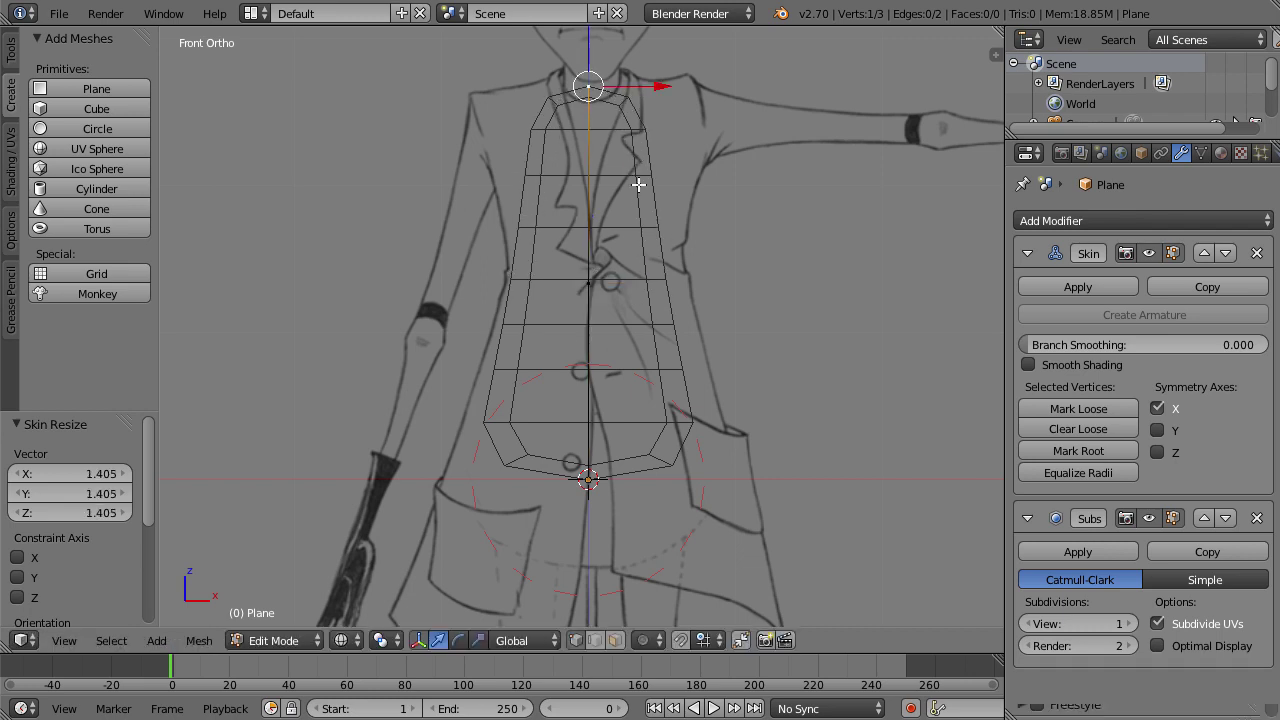
# - In the left side view, shift the middle vertex along Y towards the belly and the top vertex about 0.258 along Y
pyautogui.press('ctrl+KP_3')
pyautogui.rightClick(345, 283)
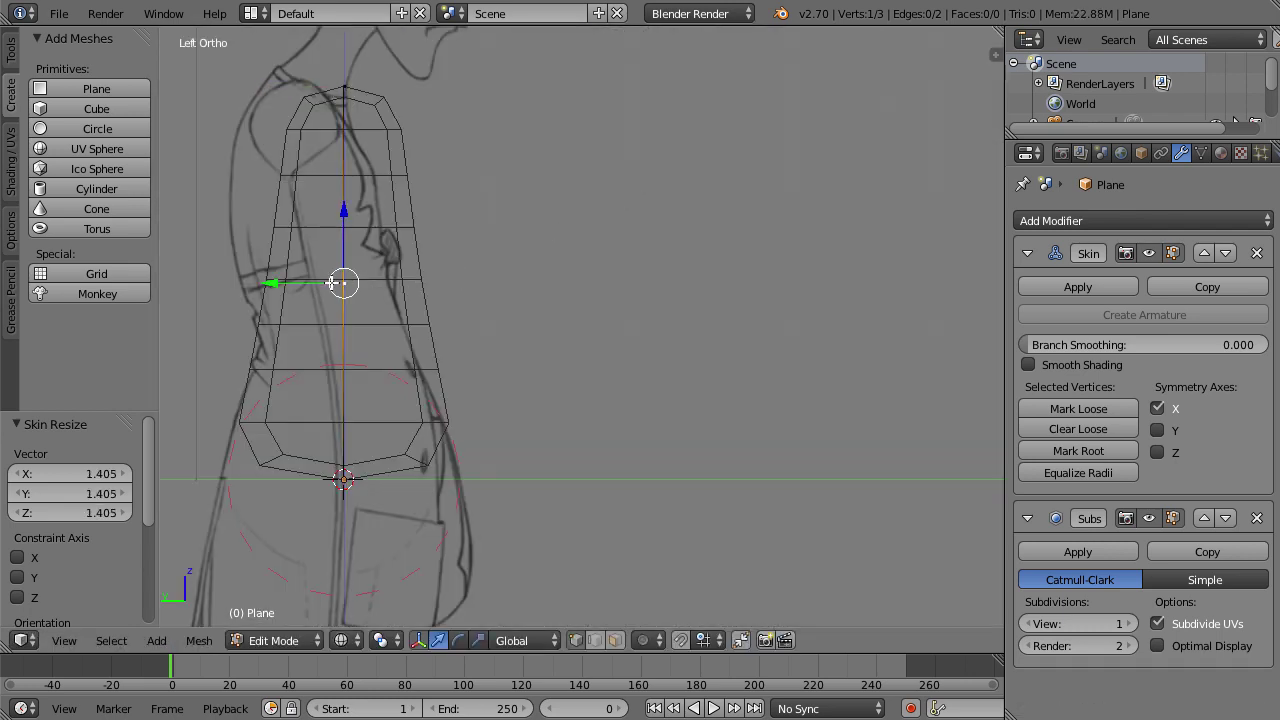
pyautogui.press('g')
pyautogui.press('y')
pyautogui.click(297, 280)
pyautogui.rightClick(340, 85)
pyautogui.press('g')
pyautogui.press('y')
pyautogui.click(380, 280)
# - Shift the bottom vertex about -0.061 and the middle vertex about 0.102 along Y to follow the side drawing
pyautogui.rightClick(365, 283)
pyautogui.rightClick(340, 457)
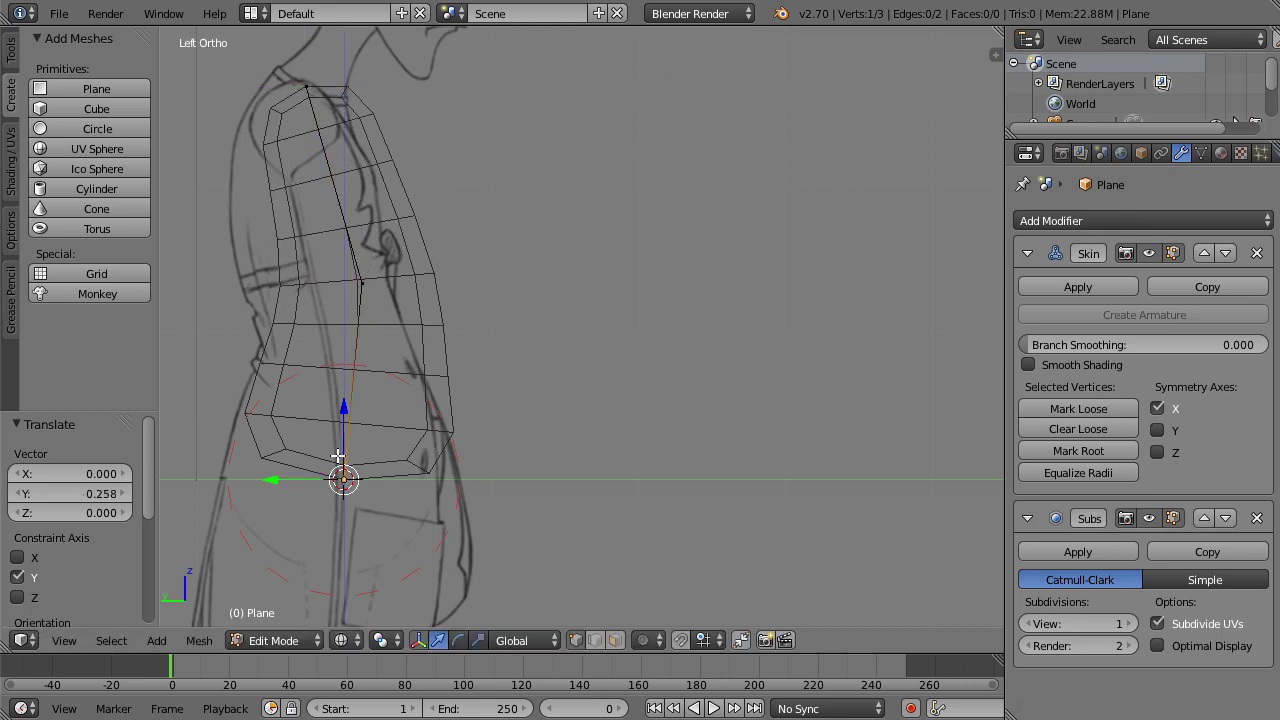
pyautogui.press('g')
pyautogui.press('y')
pyautogui.click(296, 478)
pyautogui.rightClick(351, 281)
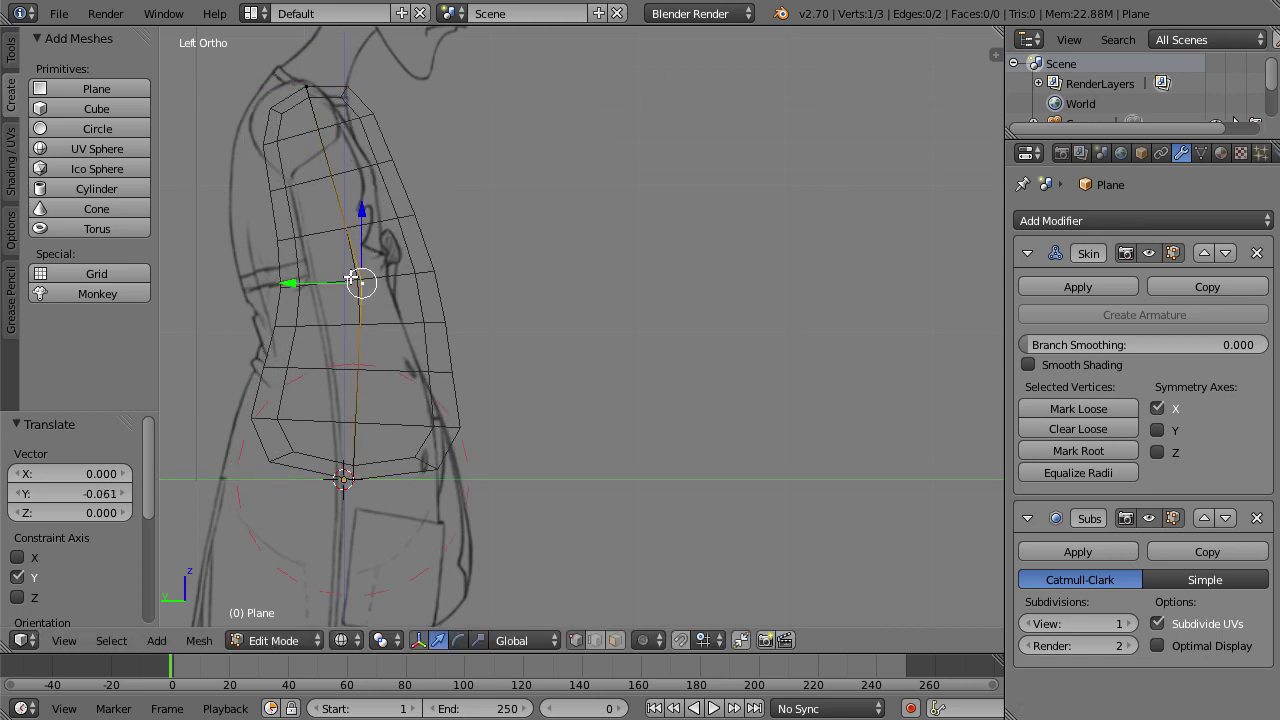
pyautogui.press('g')
pyautogui.press('y')
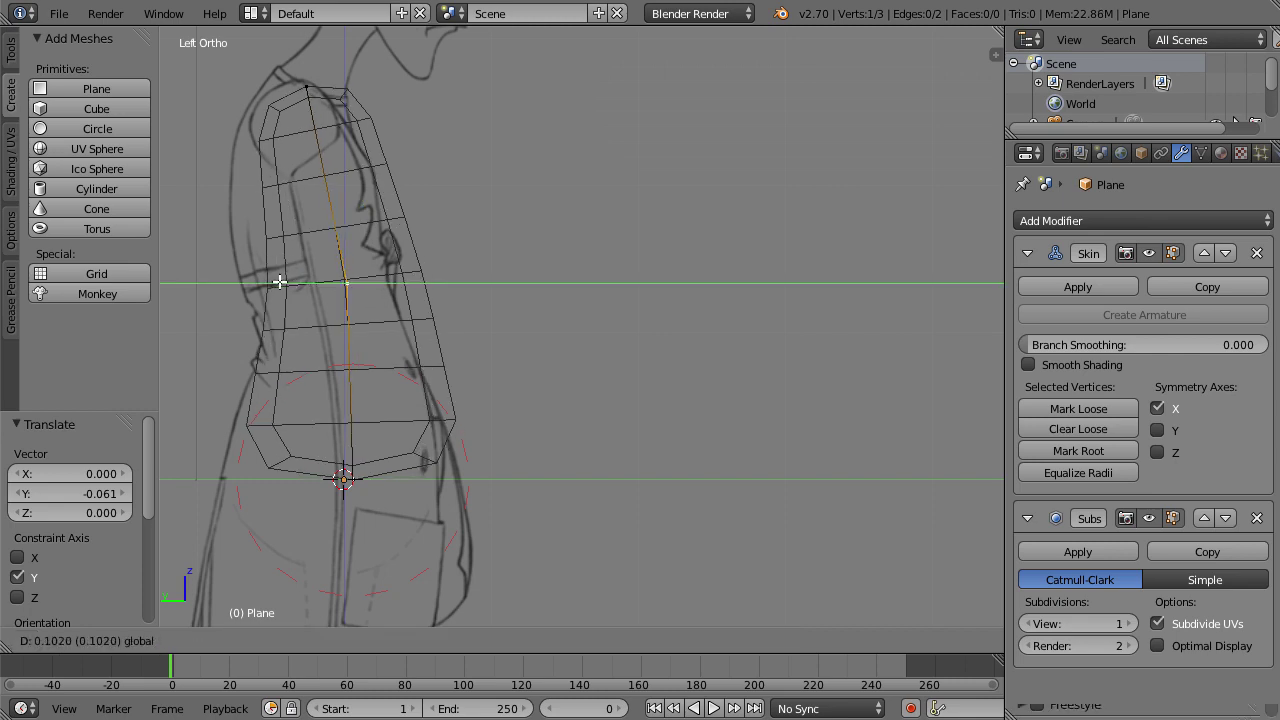
pyautogui.click(279, 282)
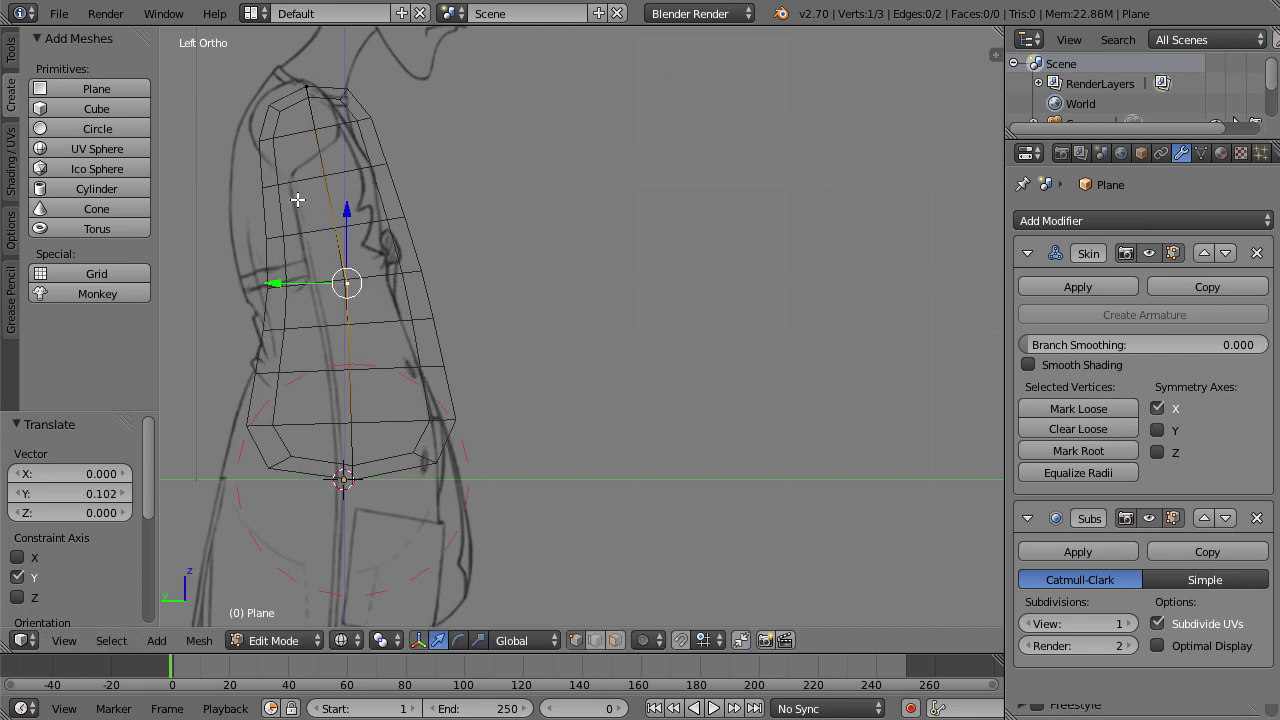
# - Shift the top vertex slightly along Y towards the back of the drawn figure
pyautogui.rightClick(305, 90)
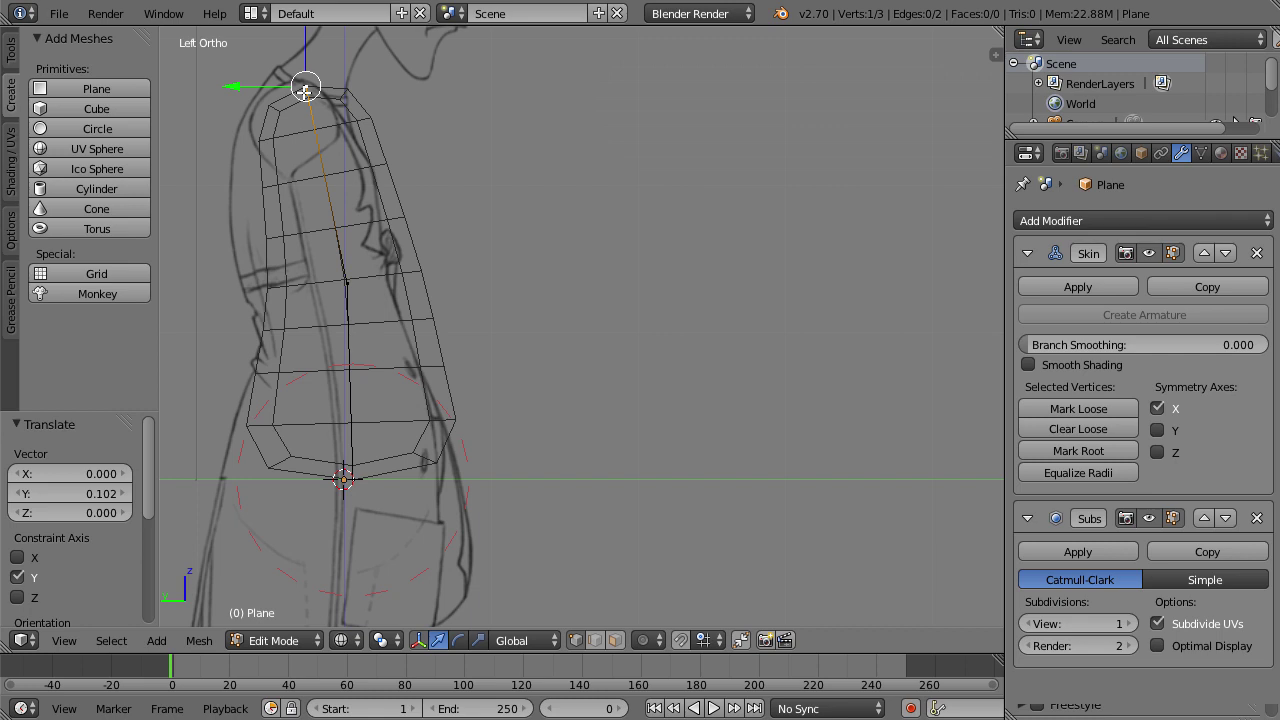
pyautogui.press('g')
pyautogui.press('y')
pyautogui.click(246, 80)
# - Shift the middle vertex about 0.020 along Y and scale its skin radius by about 0.872
pyautogui.rightClick(344, 282)
pyautogui.press('g')
pyautogui.press('y')
pyautogui.click(277, 279)
pyautogui.hotkey('ctrl', 'a')
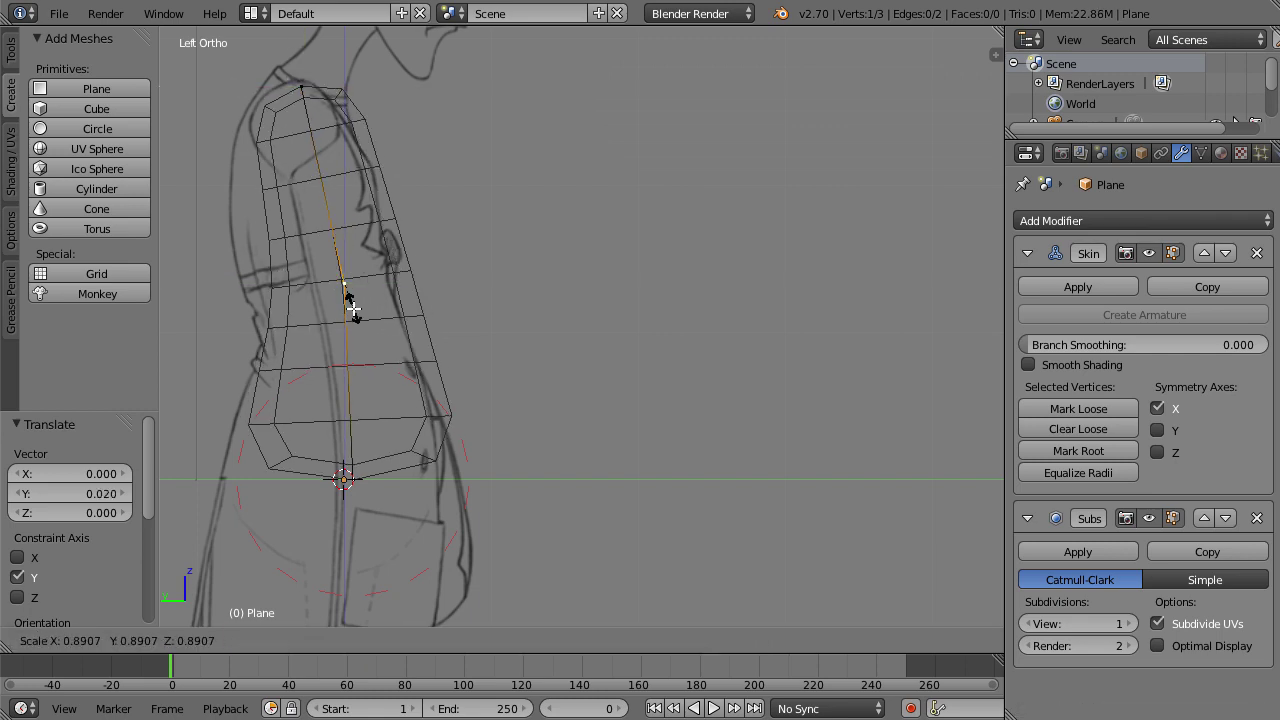
pyautogui.click(352, 308)
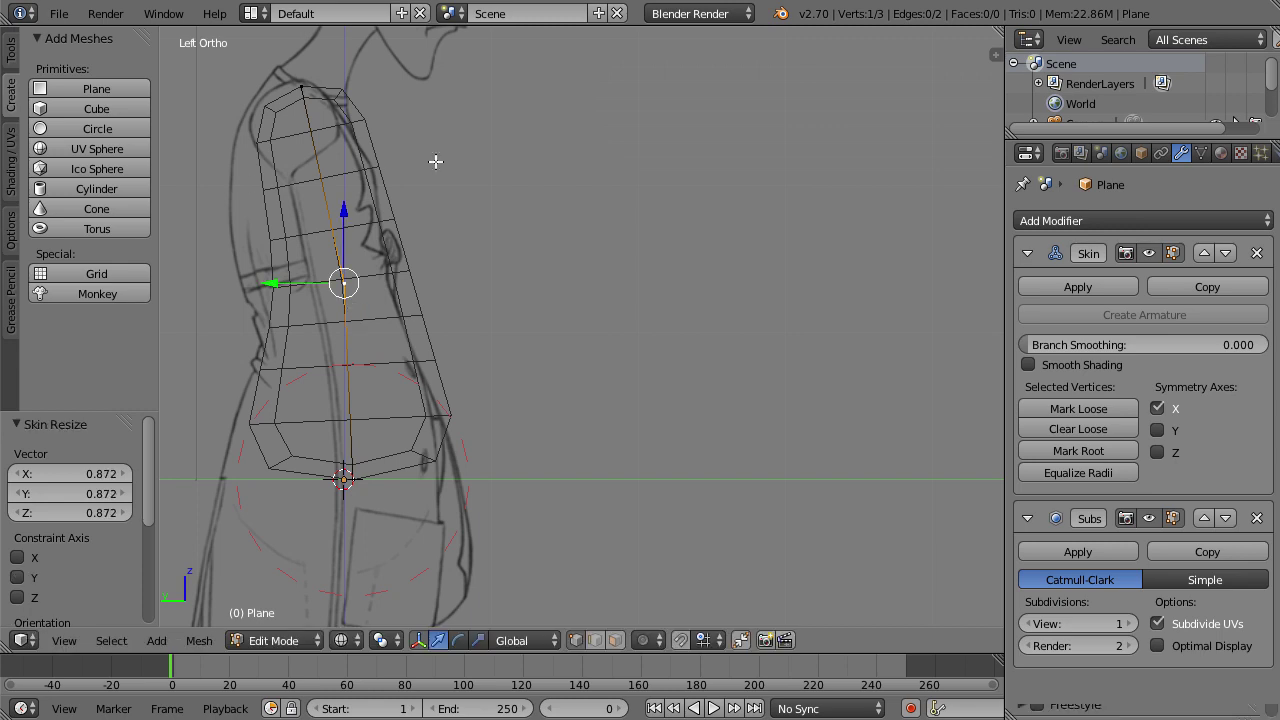
# - Nudge the middle vertex a little further back along Y and the top vertex about 0.014 along Y
pyautogui.press('g')
pyautogui.press('y')
pyautogui.click(271, 279)
pyautogui.rightClick(234, 86)
pyautogui.press('g')
pyautogui.press('y')
pyautogui.click(236, 86)
# - Scale the skin radius of the bottom vertex by about 0.954
pyautogui.rightClick(343, 480)
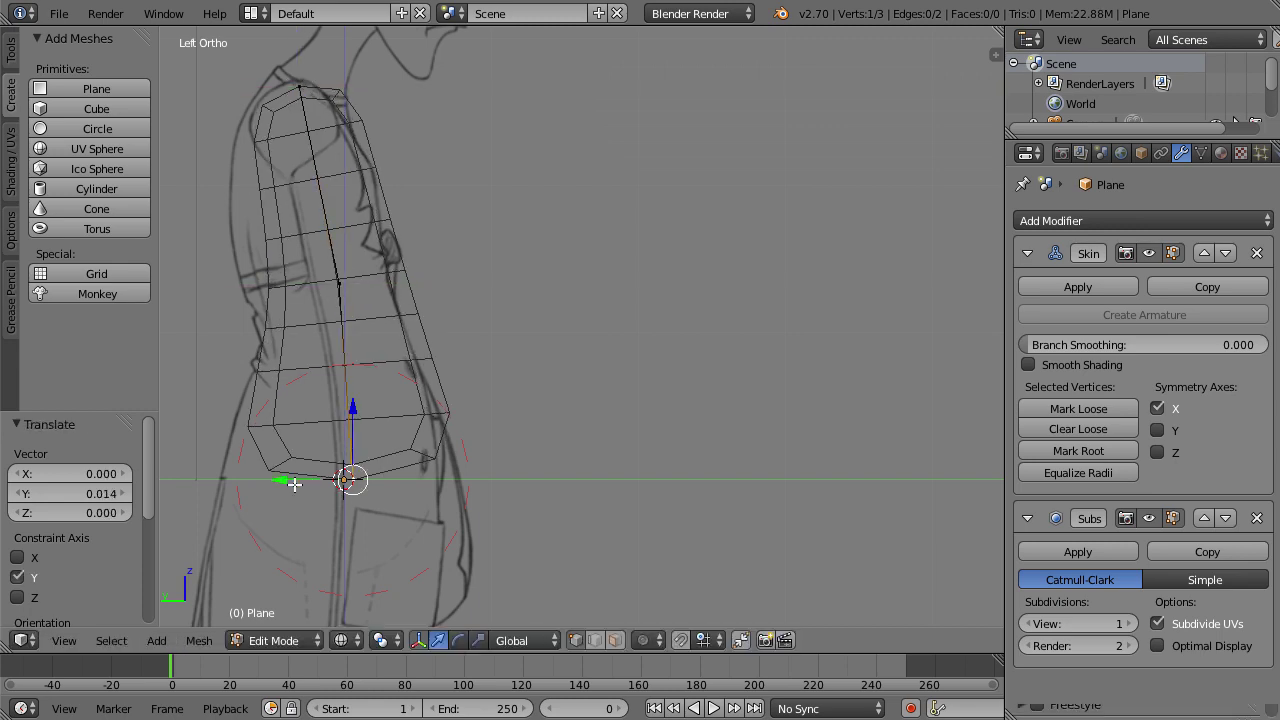
pyautogui.hotkey('ctrl', 'a')
pyautogui.click(323, 459)
# - In the front view, try extruding the top vertex about 0.918 in X and -0.354 in Z towards the outstretched arm's shoulder
pyautogui.moveTo(500, 327)
pyautogui.mouseDown(button='middle')
pyautogui.moveTo(534, 300)
pyautogui.moveTo(360, 320)
pyautogui.moveTo(640, 280)
pyautogui.moveTo(705, 198)
pyautogui.moveTo(597, 371)
pyautogui.mouseUp(button='middle')
pyautogui.press('KP_1')
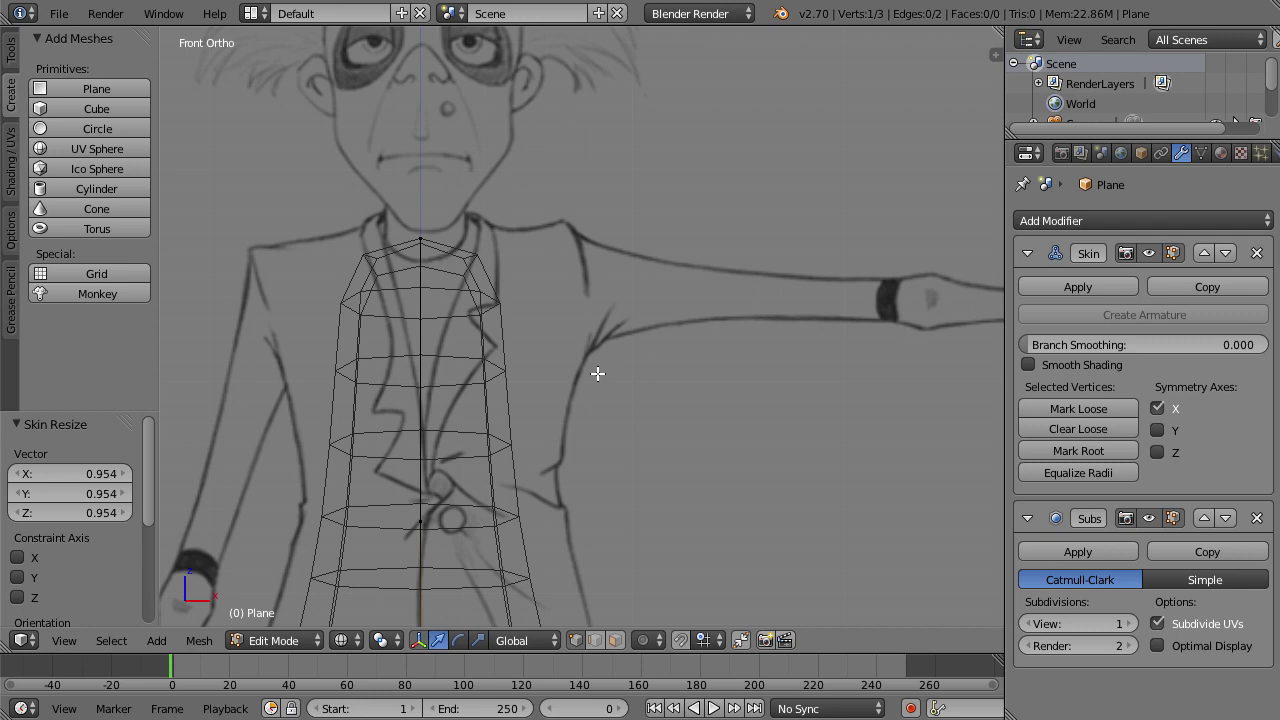
pyautogui.scroll(-5, 595, 378)
pyautogui.keyDown('shift'); pyautogui.scroll(-2, 624, 348); pyautogui.keyUp('shift')
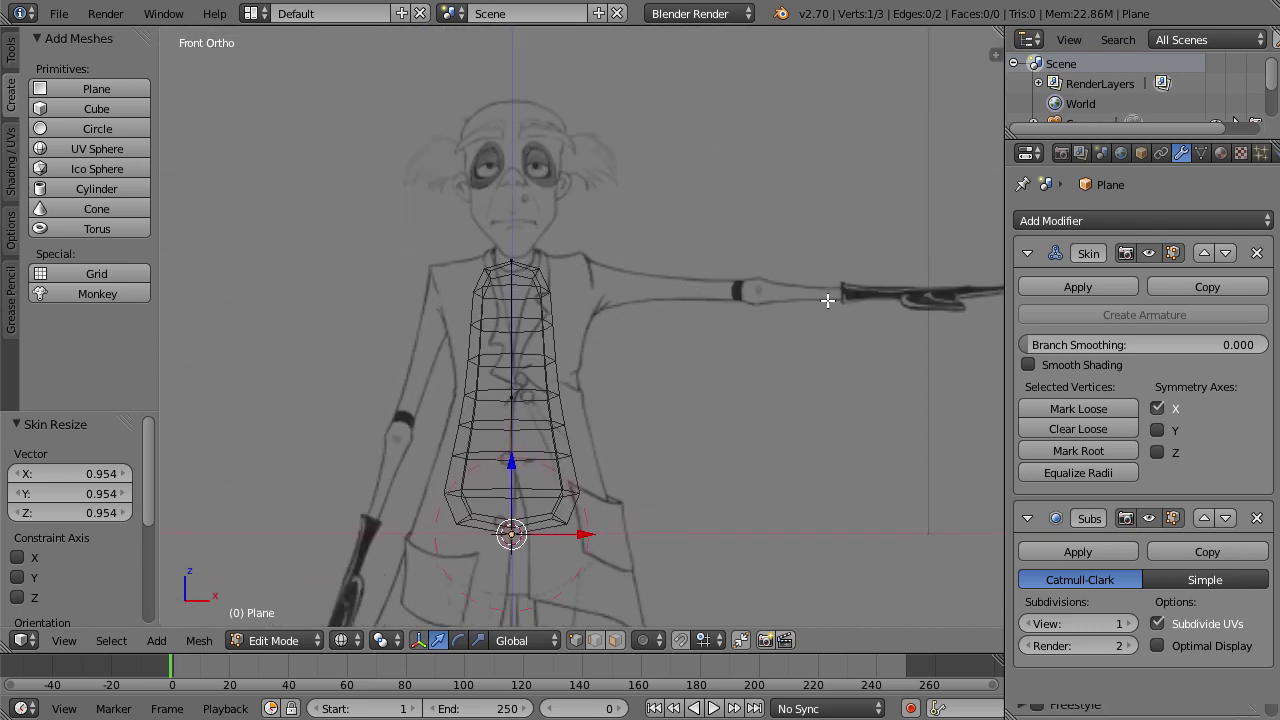
pyautogui.scroll(2, 805, 320)
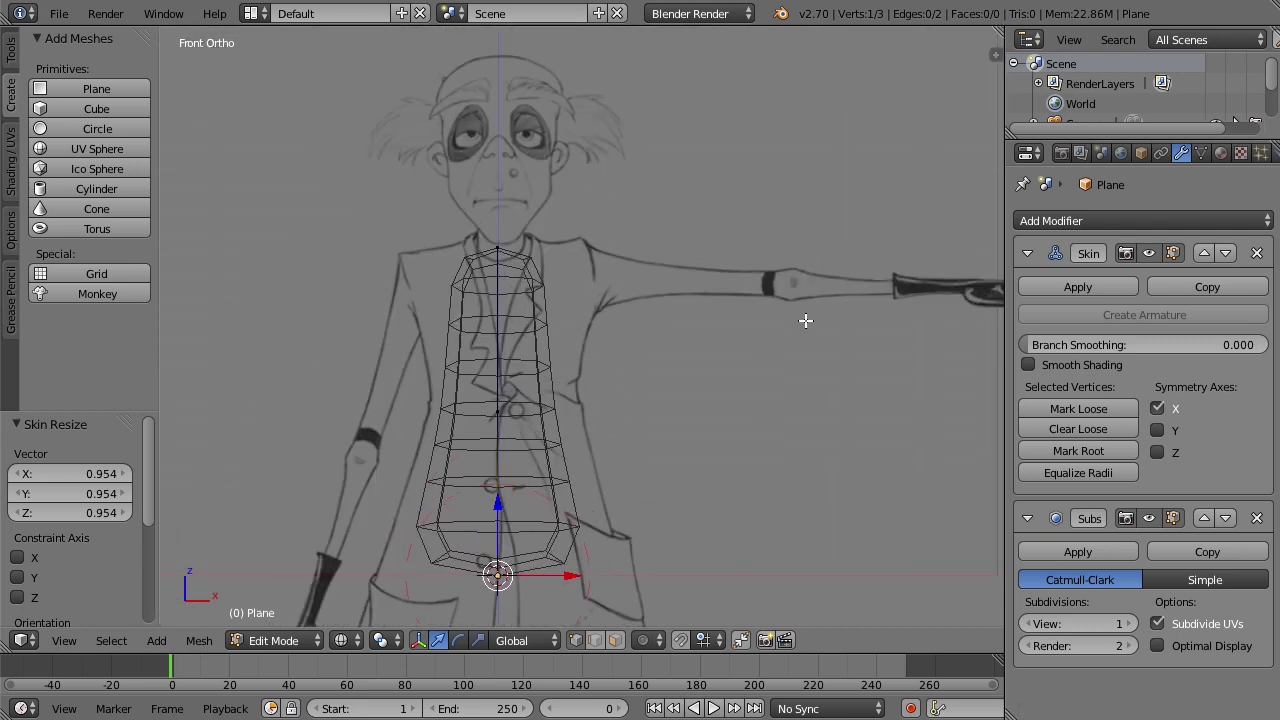
pyautogui.rightClick(482, 231)
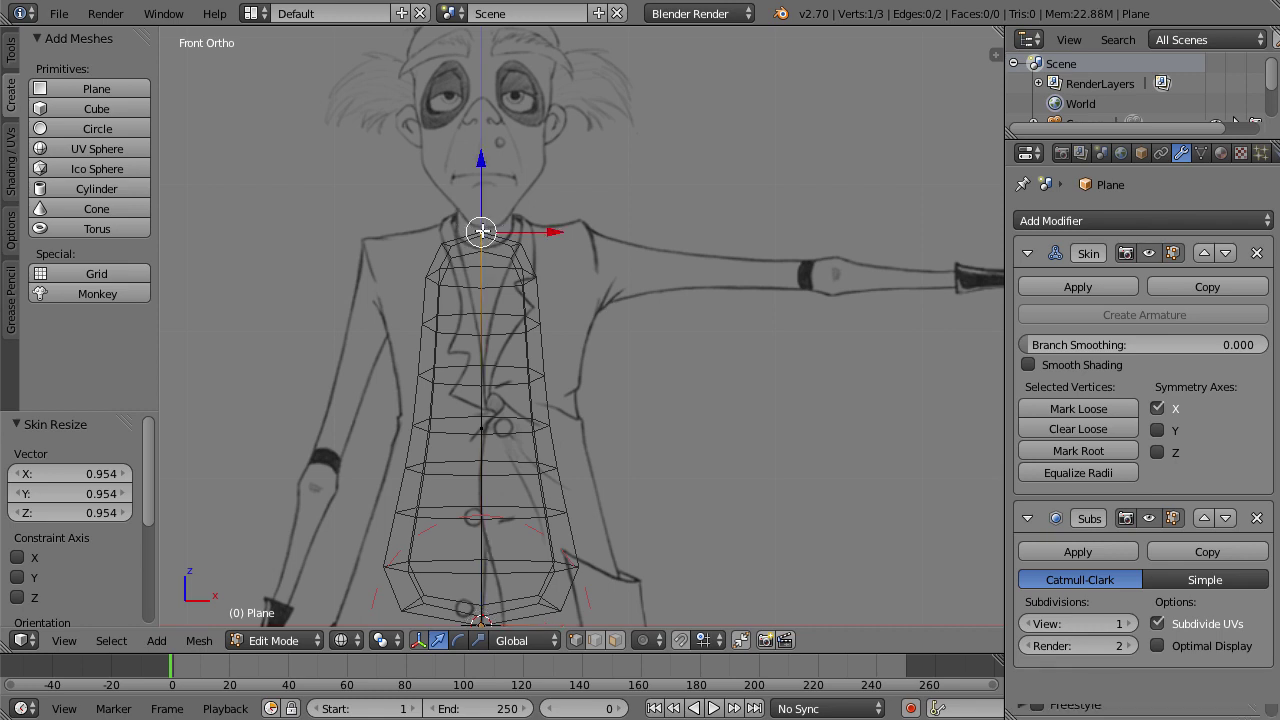
pyautogui.press('e')
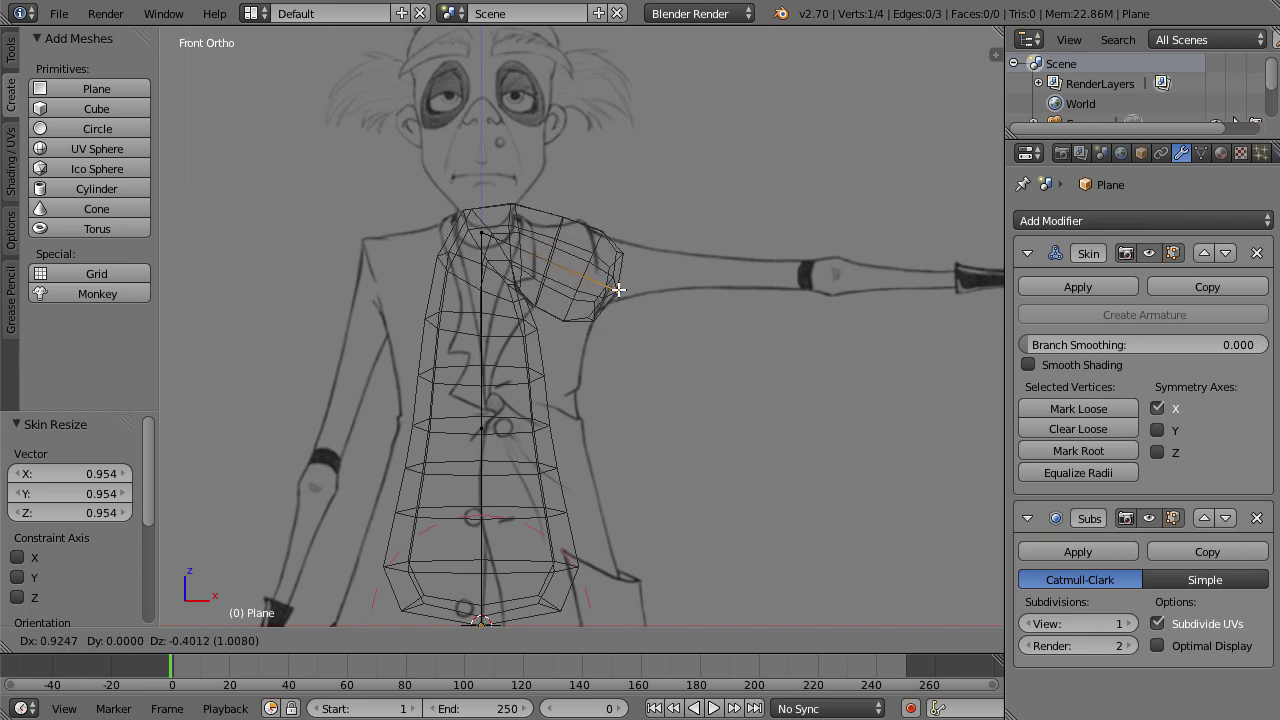
pyautogui.click(612, 281)
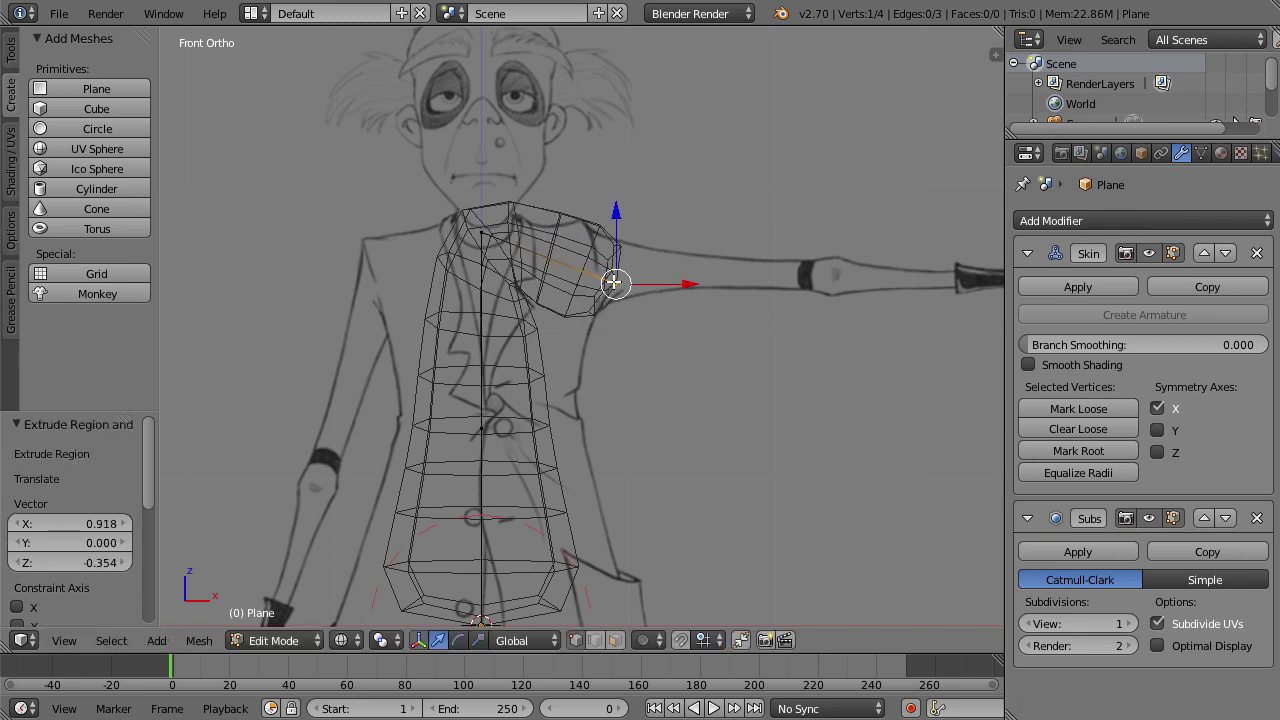
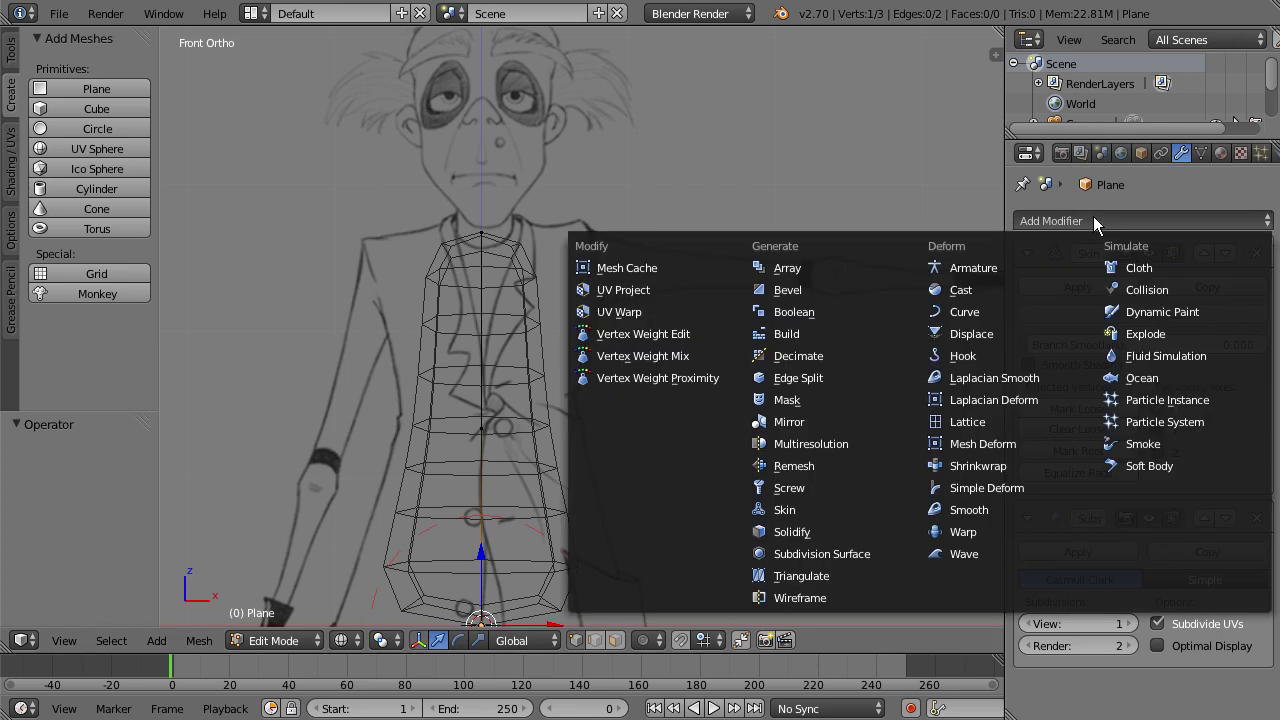
# - Add a Mirror modifier and extrude the top vertex about 0.836 along X out to the drawn shoulder
pyautogui.click(810, 418)
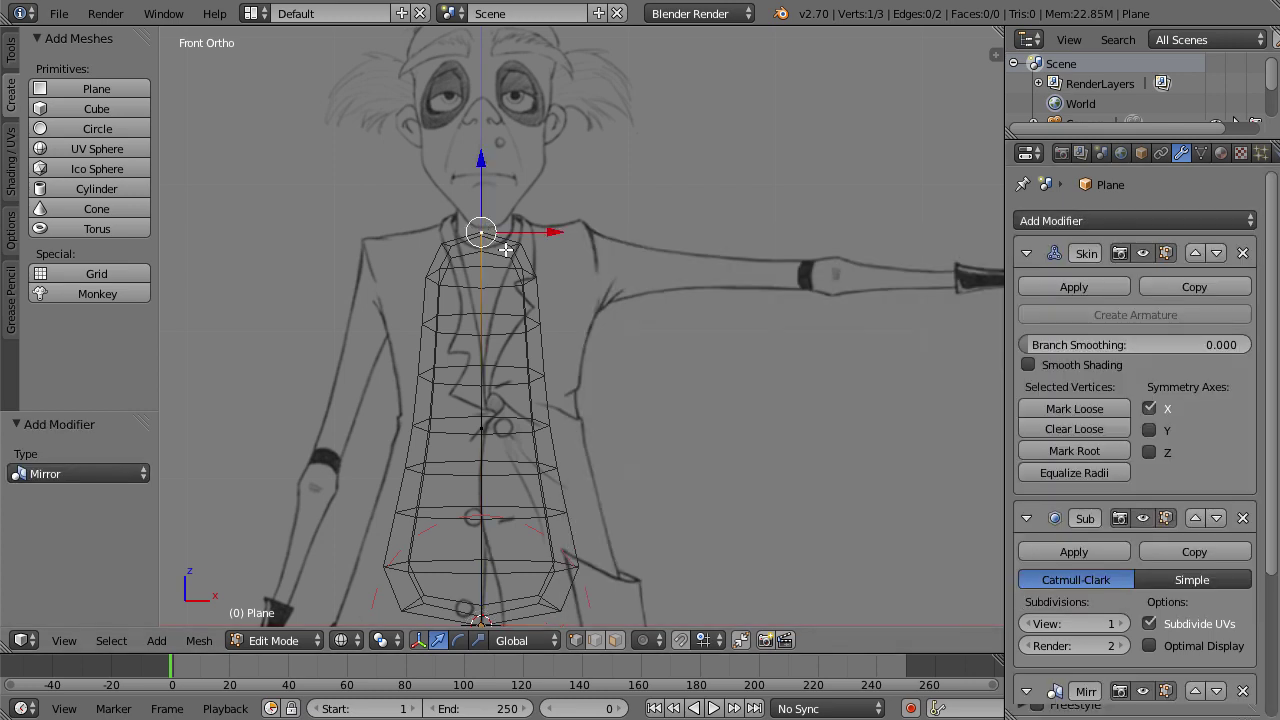
pyautogui.press('e')
pyautogui.press('x')
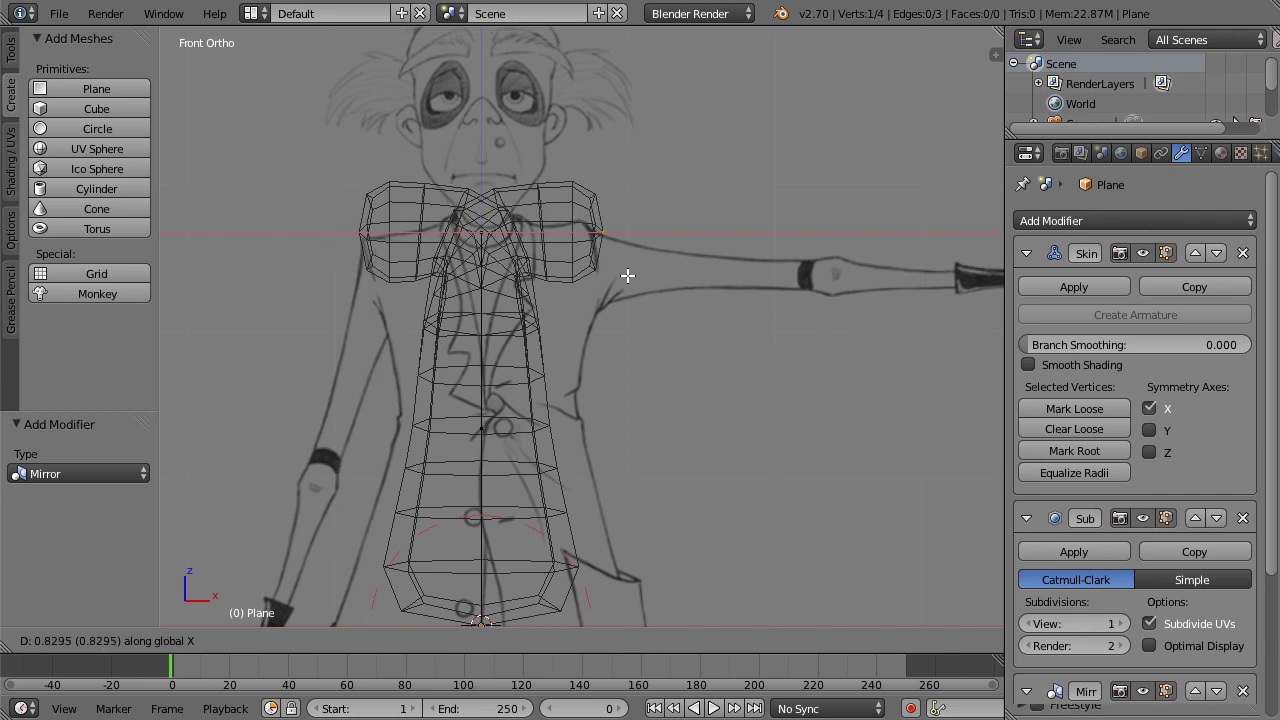
pyautogui.click(627, 275)
# - Move the Subdivision Surface modifier above the Skin modifier in the stack
pyautogui.moveTo(690, 176); pyautogui.dragTo(710, 313, button='middle')
pyautogui.moveTo(808, 426); pyautogui.dragTo(586, 257, button='middle')
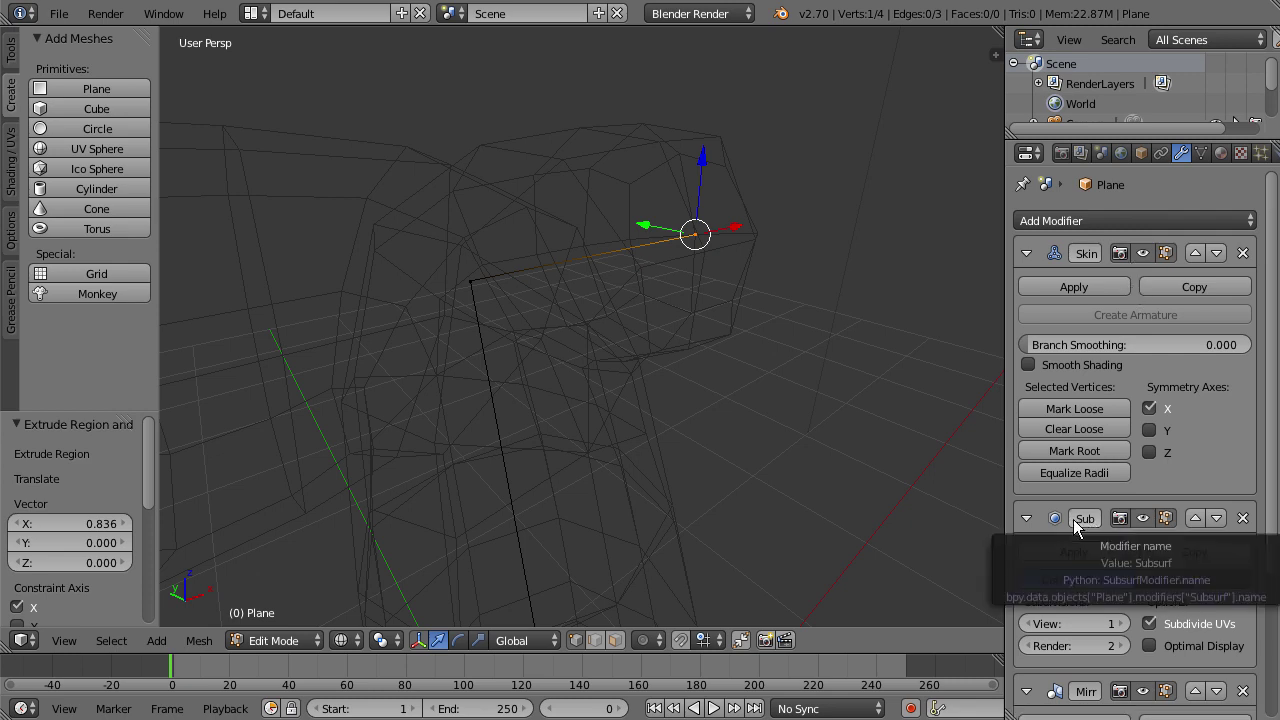
pyautogui.scroll(-2, 1073, 519)
pyautogui.scroll(2, 1150, 467)
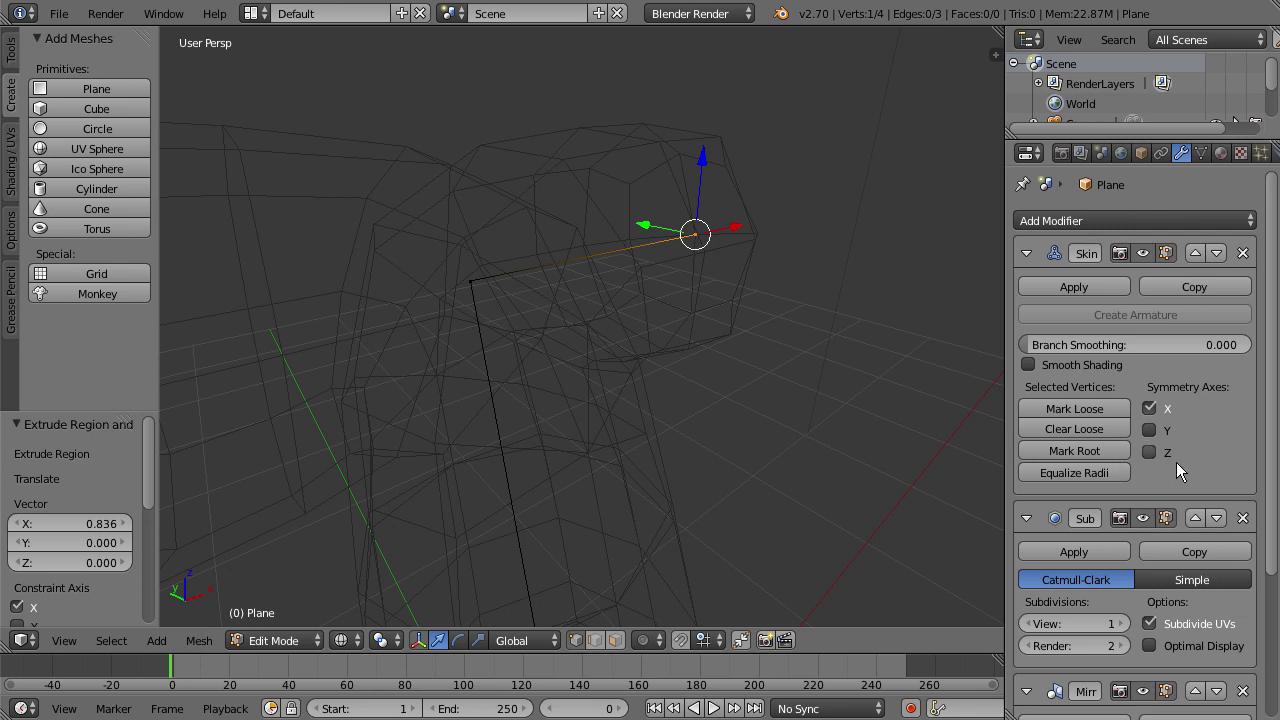
pyautogui.click(1196, 517)
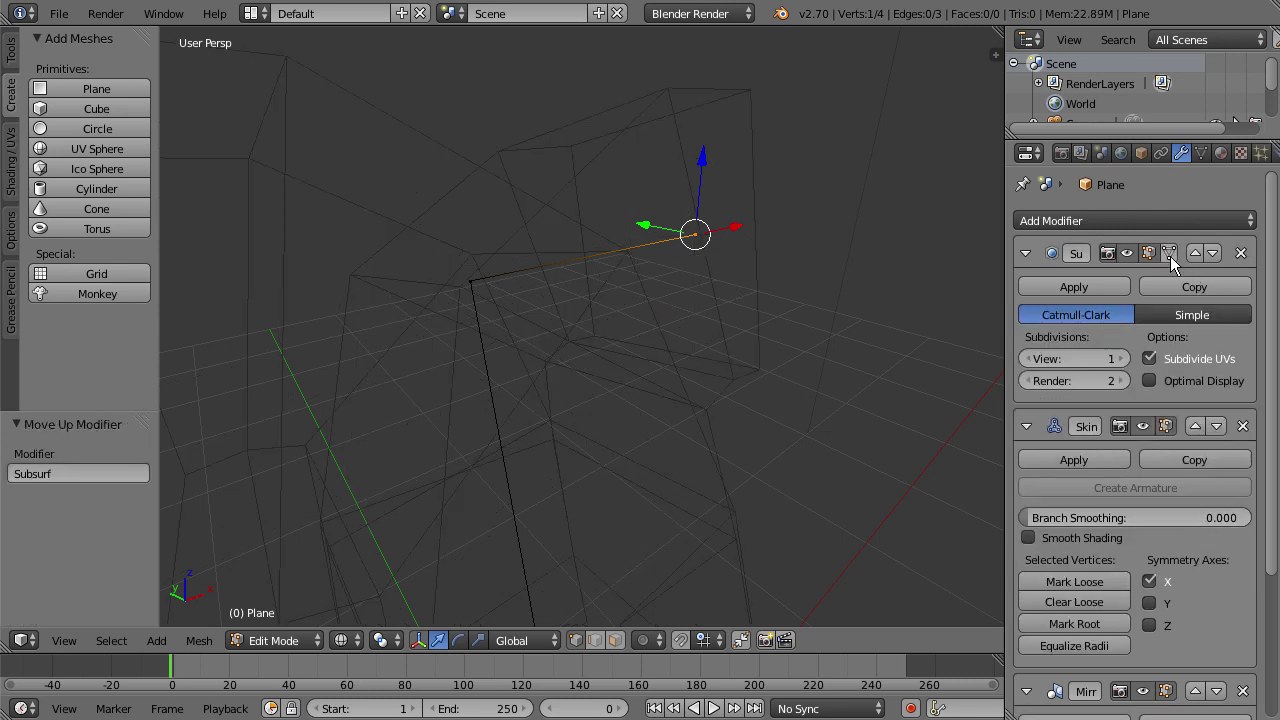
# - Reorder the modifier stack so that Mirror comes first, followed by Skin and Subdivision Surface
pyautogui.click(1213, 253)
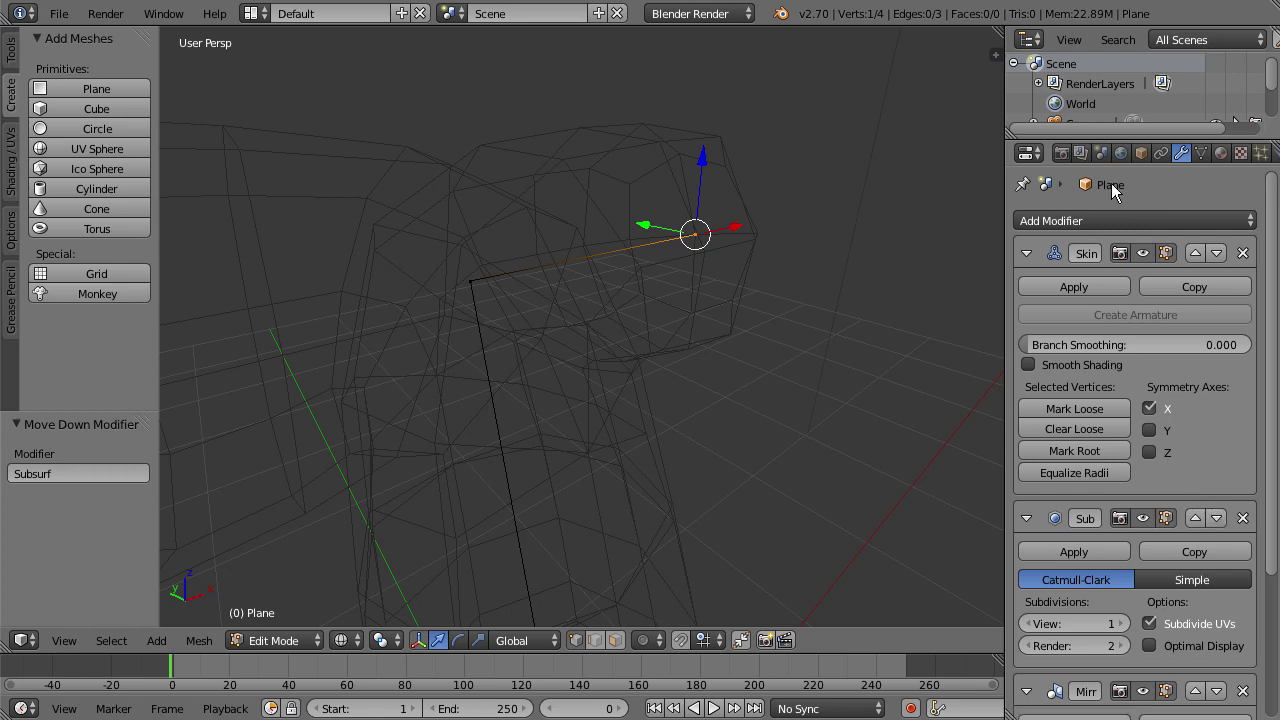
pyautogui.scroll(-3, 1167, 496)
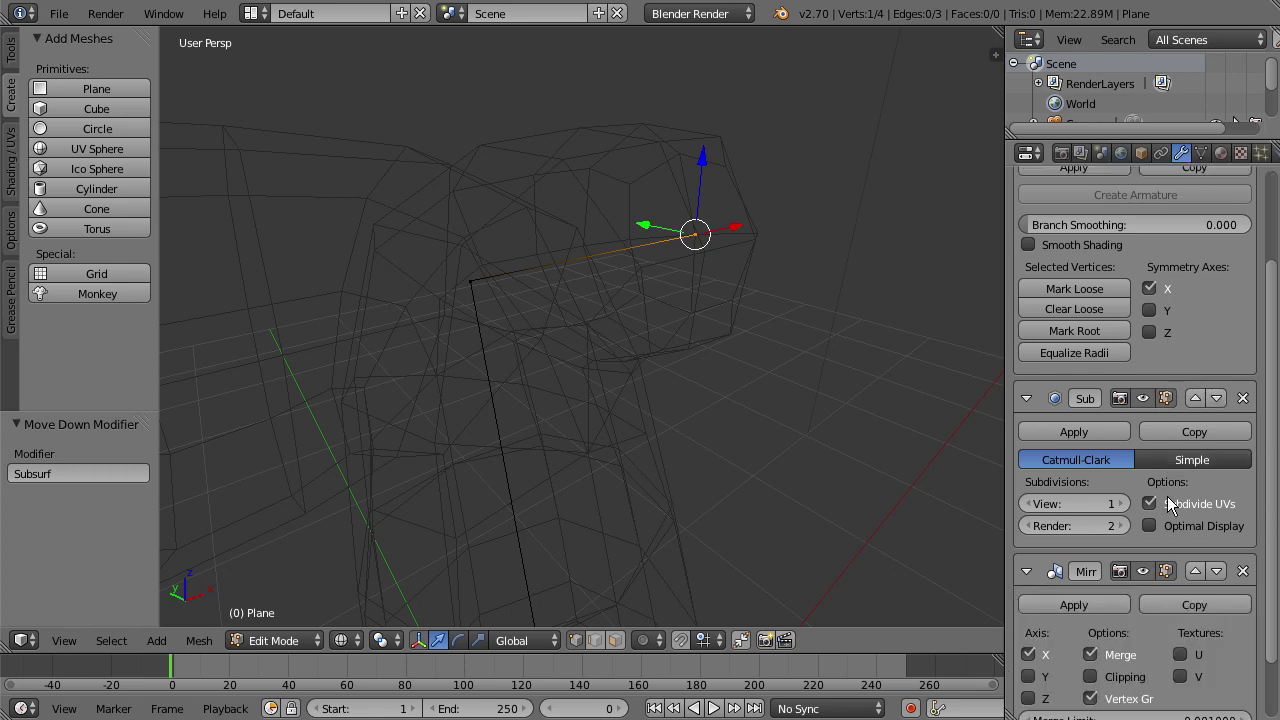
pyautogui.click(1195, 575)
pyautogui.scroll(3, 1192, 565)
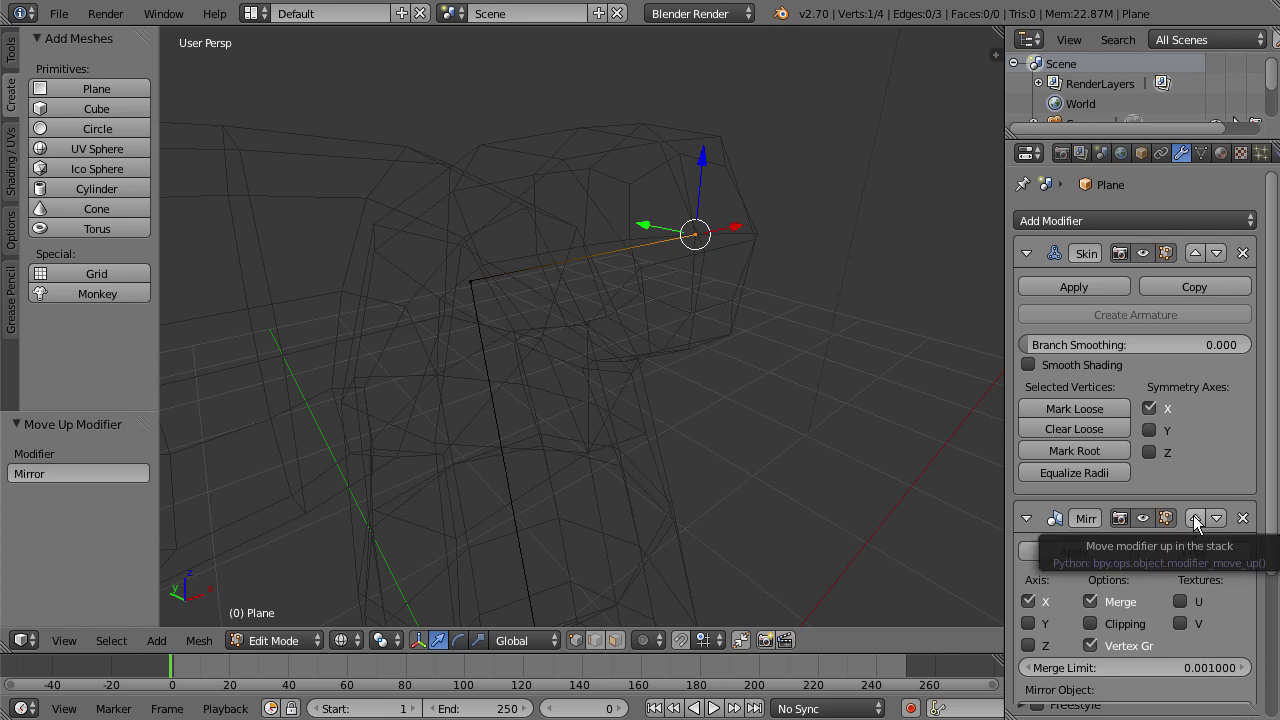
pyautogui.click(1195, 518)
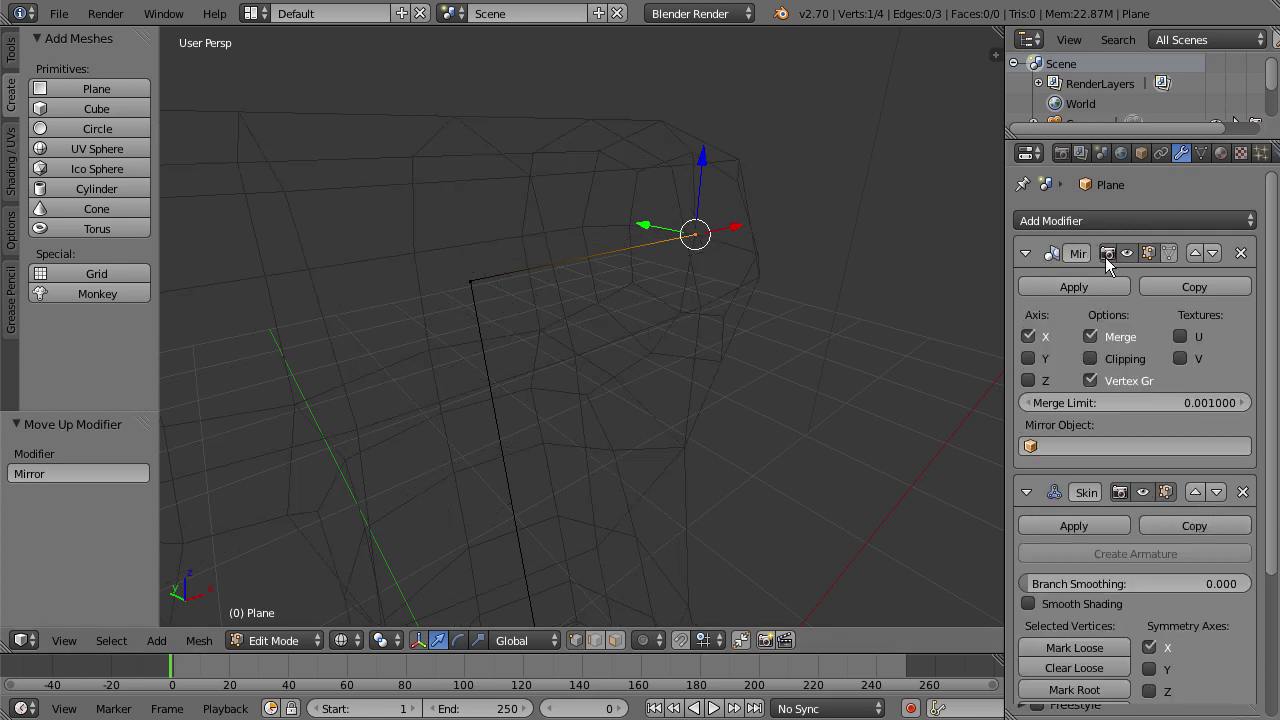
pyautogui.scroll(-2, 1100, 508)
pyautogui.scroll(-3, 1100, 508)
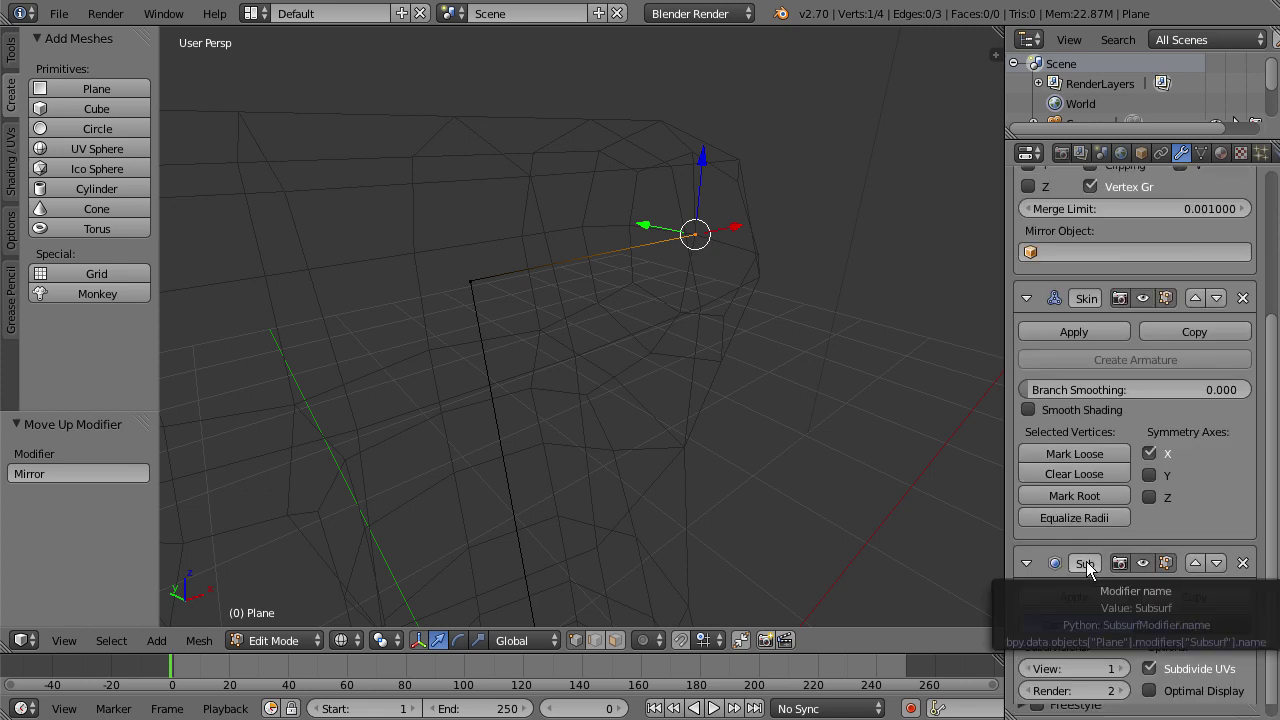
pyautogui.scroll(5, 1100, 437)
# - In the front view, lower the shoulder vertex along Z into the drawn shoulder and scale its skin radius by about 0.660
pyautogui.moveTo(832, 320)
pyautogui.mouseDown(button='middle')
pyautogui.moveTo(751, 360)
pyautogui.moveTo(812, 370)
pyautogui.moveTo(680, 337)
pyautogui.moveTo(420, 229)
pyautogui.moveTo(591, 326)
pyautogui.moveTo(571, 300)
pyautogui.moveTo(603, 297)
pyautogui.mouseUp(button='middle')
pyautogui.press('KP_1')
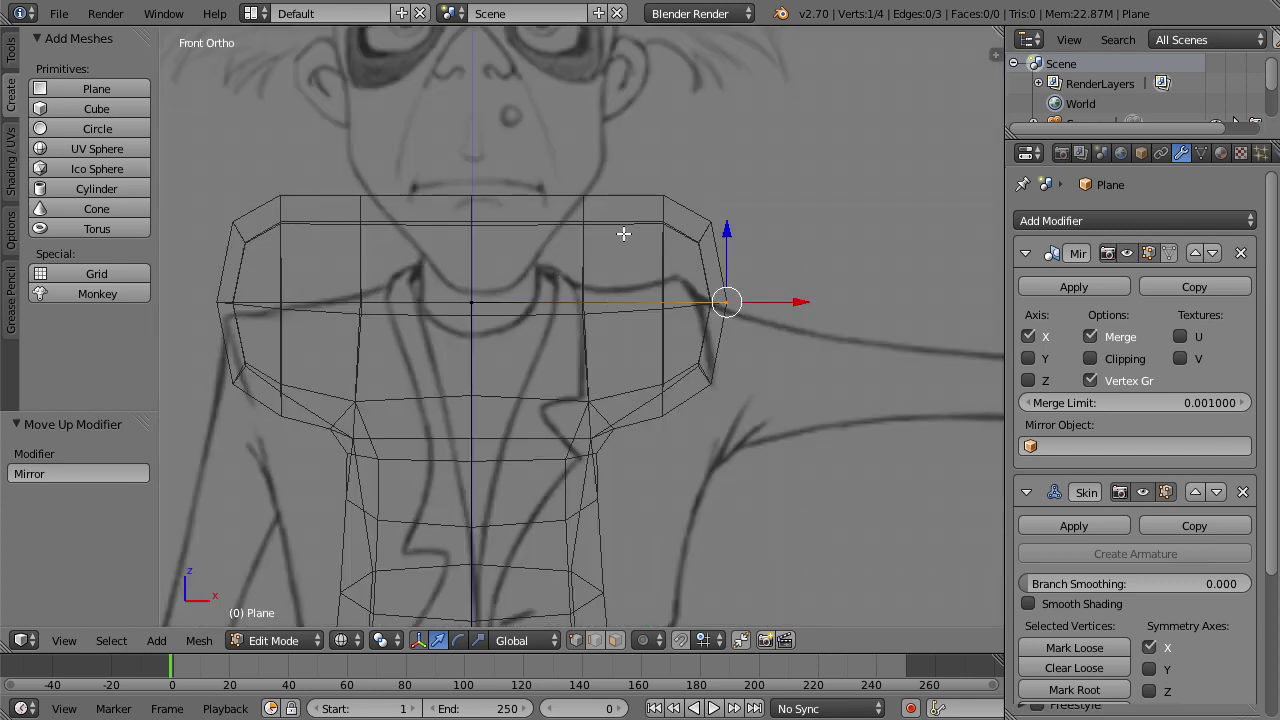
pyautogui.moveTo(730, 236); pyautogui.dragTo(716, 348)
pyautogui.hotkey('ctrl', 'a')
pyautogui.click(712, 374)
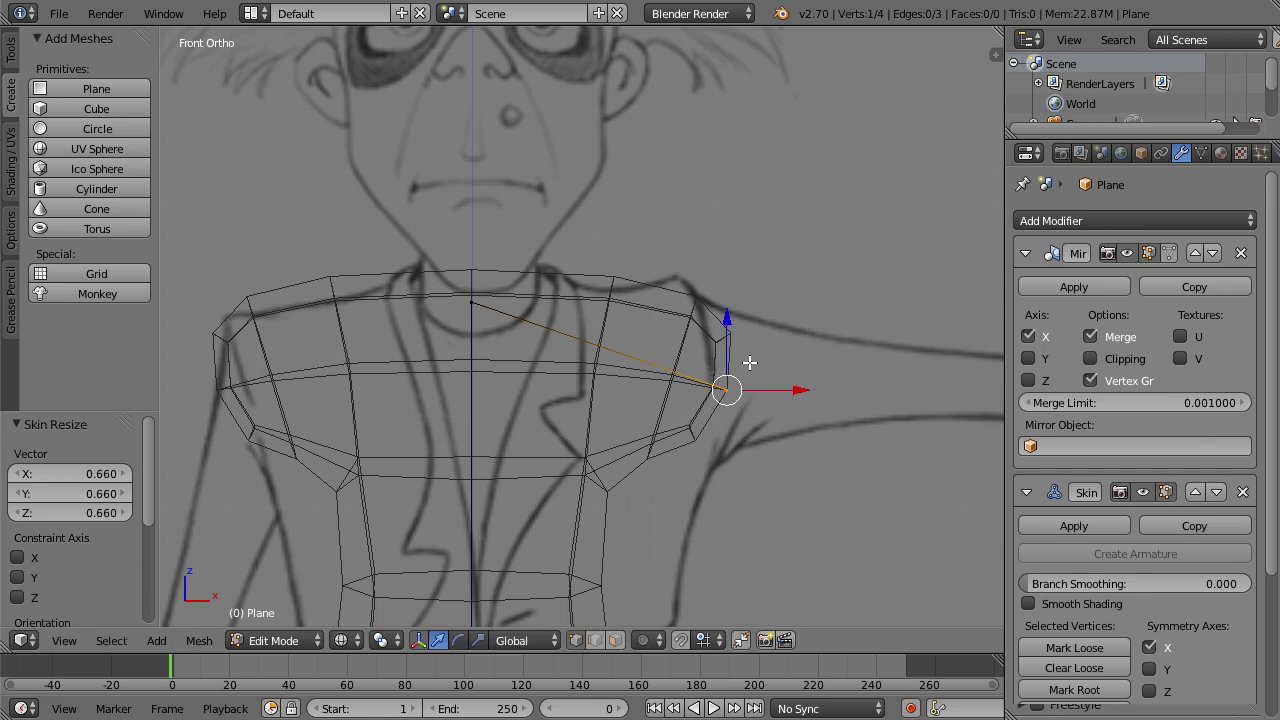
# - Adjust the shoulder vertex's height slightly and move it about -0.062 along X towards the torso
pyautogui.scroll(-3, 740, 368)
pyautogui.keyDown('shift'); pyautogui.scroll(-5, 700, 300); pyautogui.keyUp('shift')
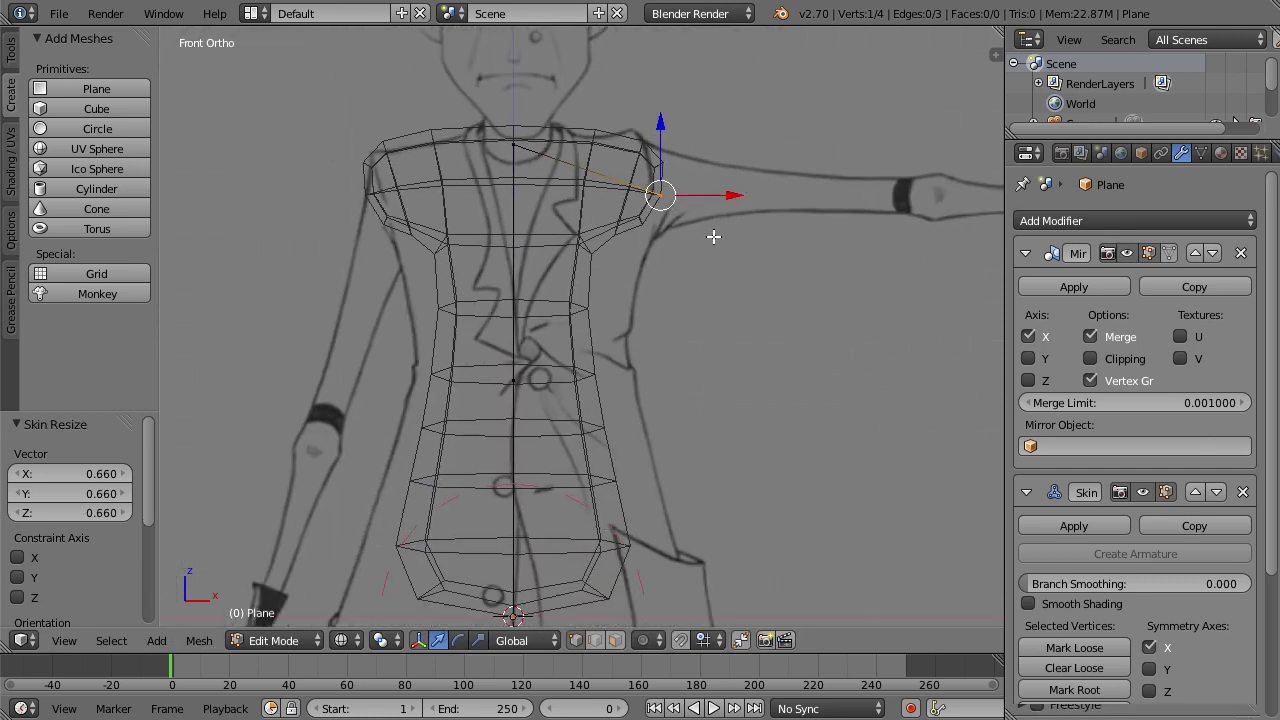
pyautogui.moveTo(661, 128); pyautogui.dragTo(663, 130)
pyautogui.moveTo(717, 195); pyautogui.dragTo(707, 194)
pyautogui.click(707, 194)
# - Scale at the mid-torso vertex and shift the shoulder vertex about 0.034 along X
pyautogui.rightClick(532, 337)
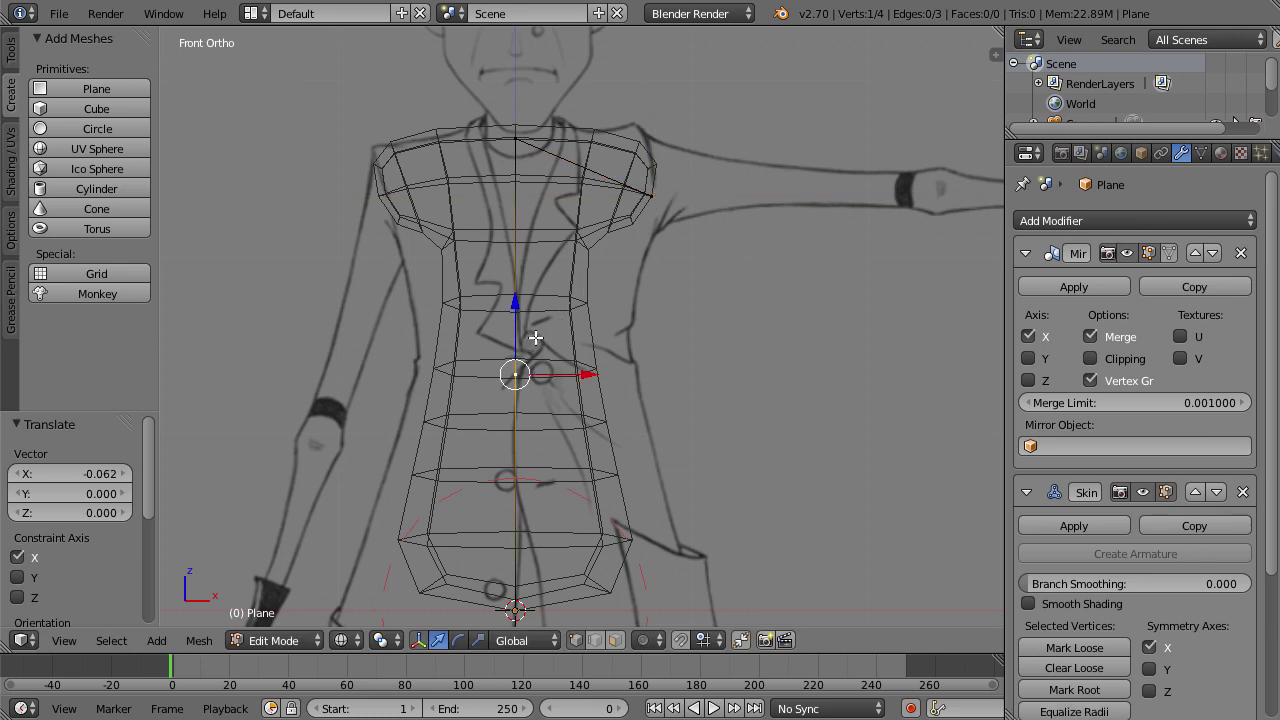
pyautogui.press('s')
pyautogui.click(530, 368)
pyautogui.rightClick(653, 194)
pyautogui.moveTo(702, 197); pyautogui.dragTo(698, 200)
pyautogui.click(698, 200)
# - Extrude the shoulder vertex about 1.541 in X and 0.011 in Z to the drawn elbow and reduce the new vertex's skin radius
pyautogui.keyDown('shift'); pyautogui.moveTo(766, 129); pyautogui.dragTo(557, 220, button='middle'); pyautogui.keyUp('shift')
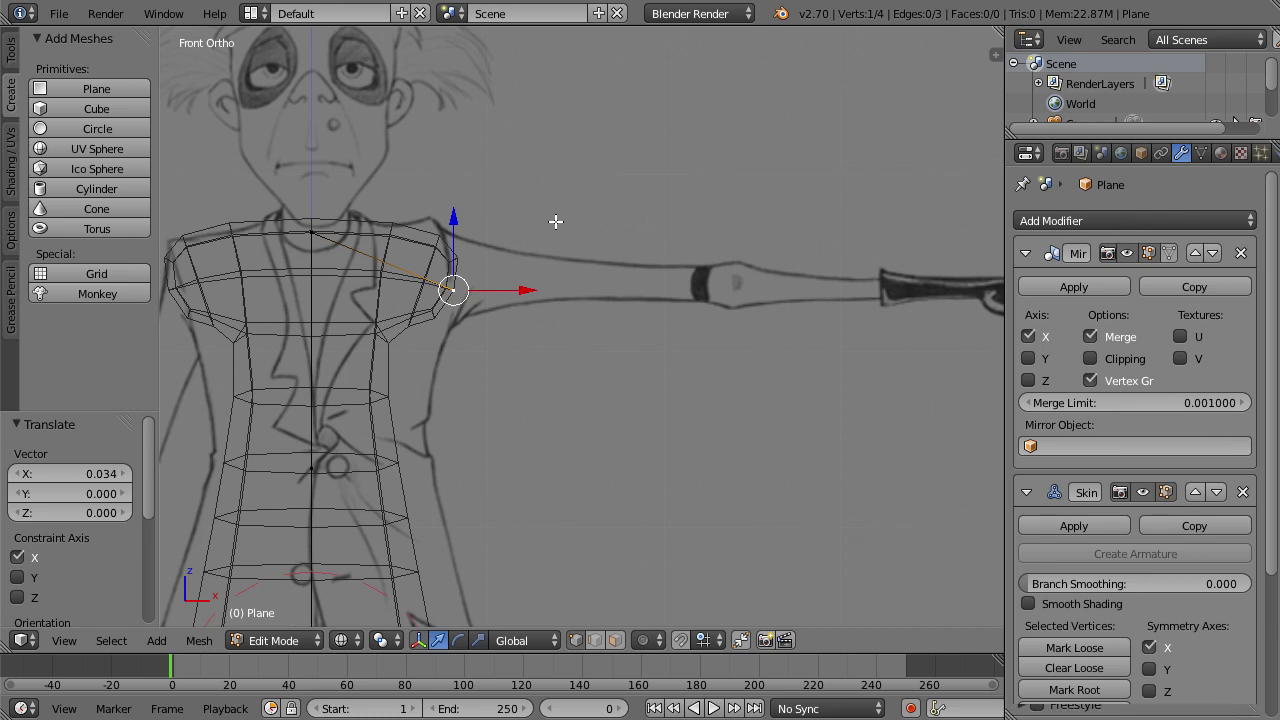
pyautogui.press('e')
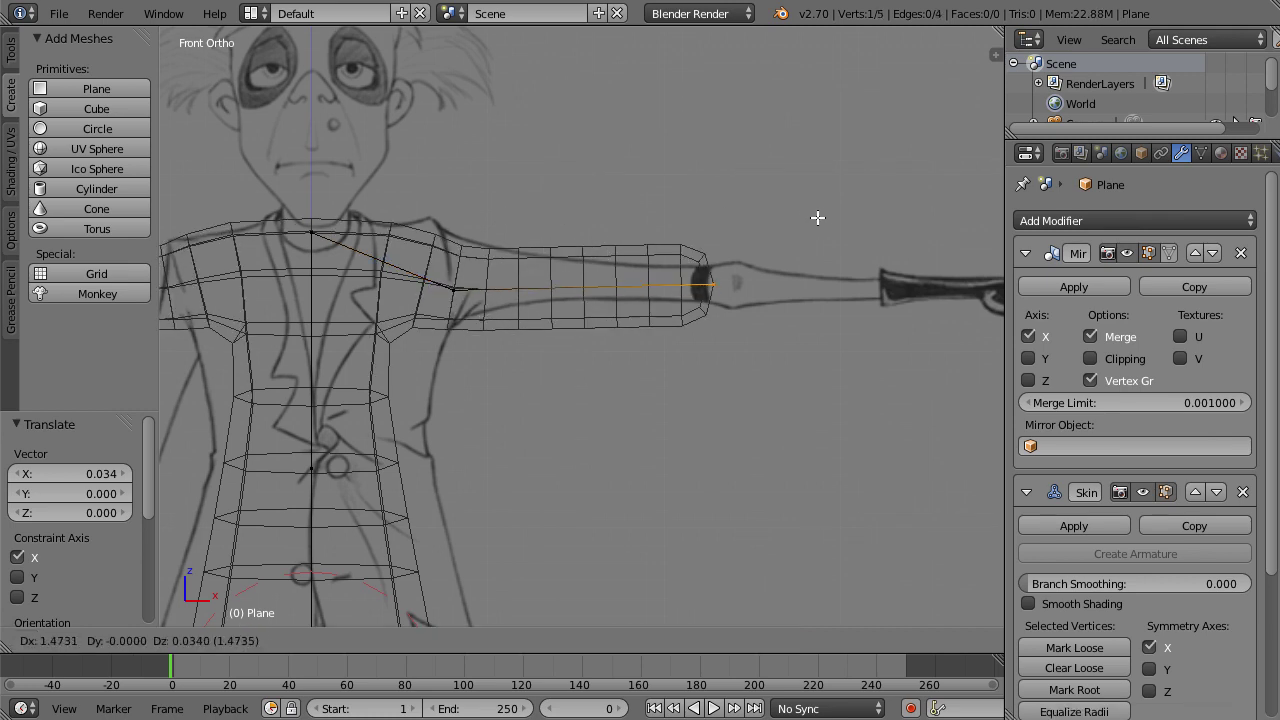
pyautogui.click(830, 220)
pyautogui.press('s')
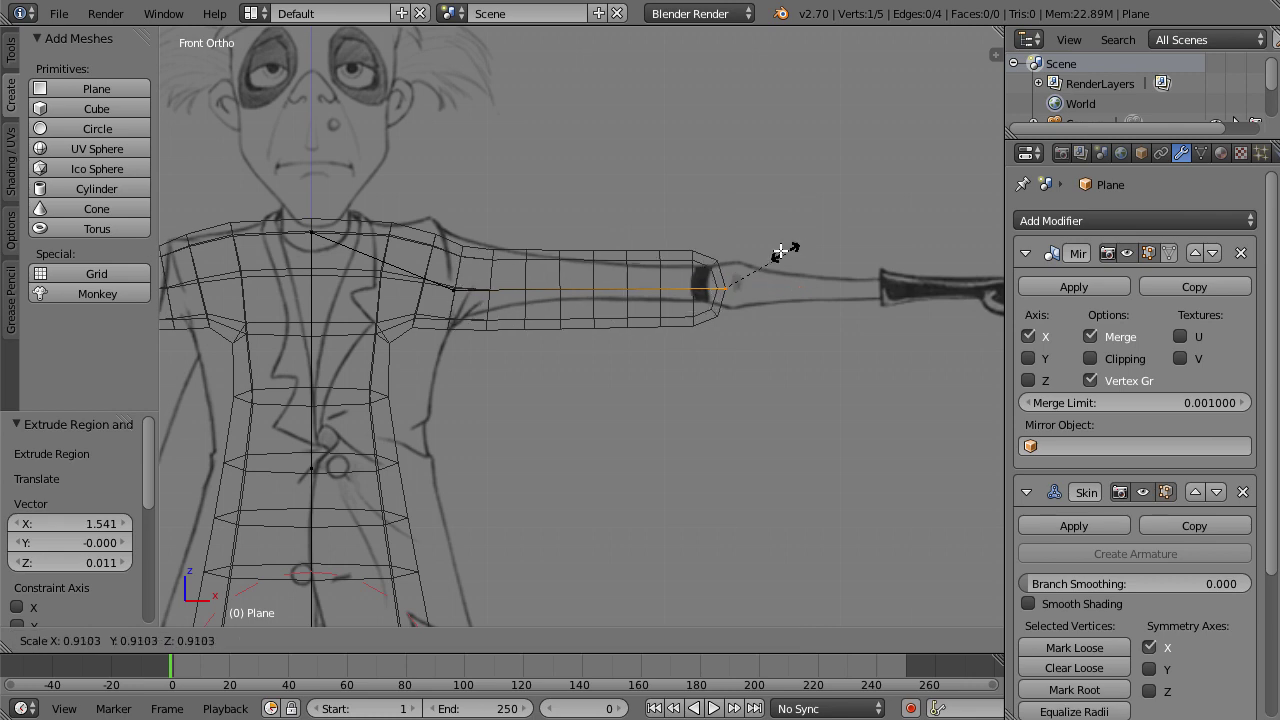
pyautogui.click(745, 247)
# - Raise the shoulder vertex about 0.045 along Z and move the elbow vertex about -0.102 along X onto the dark band
pyautogui.rightClick(453, 286)
pyautogui.moveTo(452, 226); pyautogui.dragTo(460, 211)
pyautogui.rightClick(748, 287)
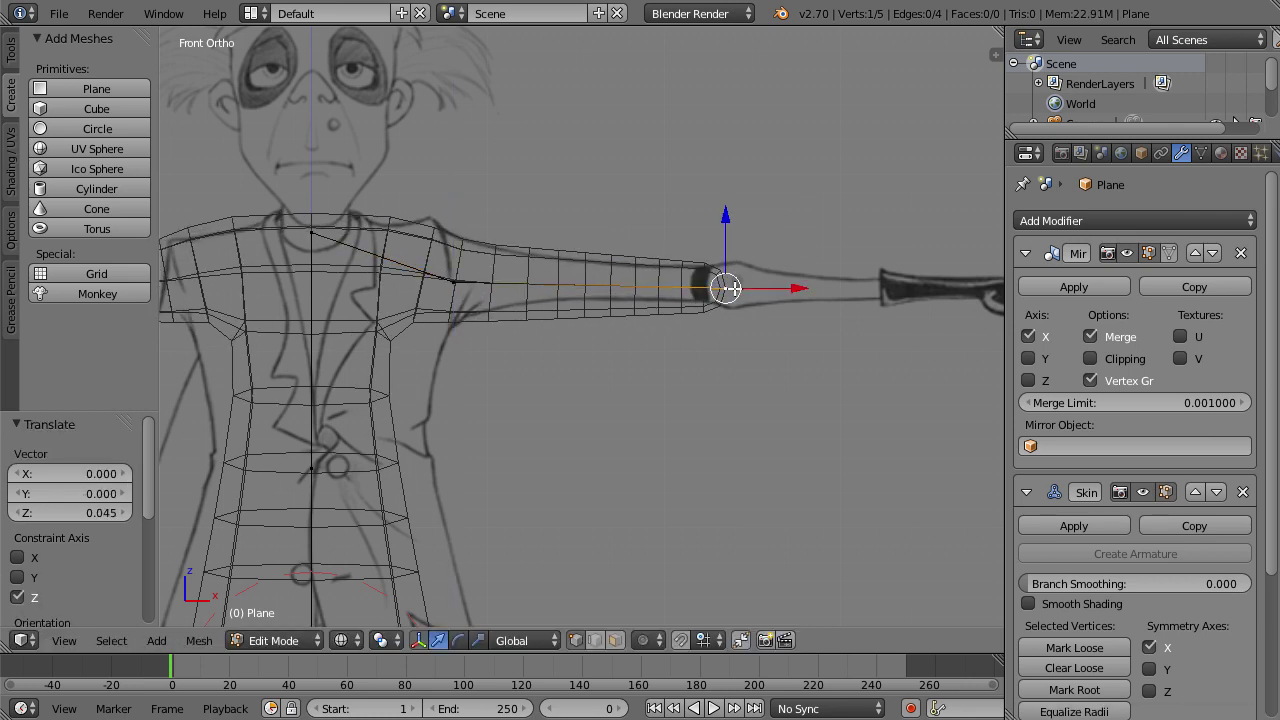
pyautogui.moveTo(757, 289); pyautogui.dragTo(765, 285)
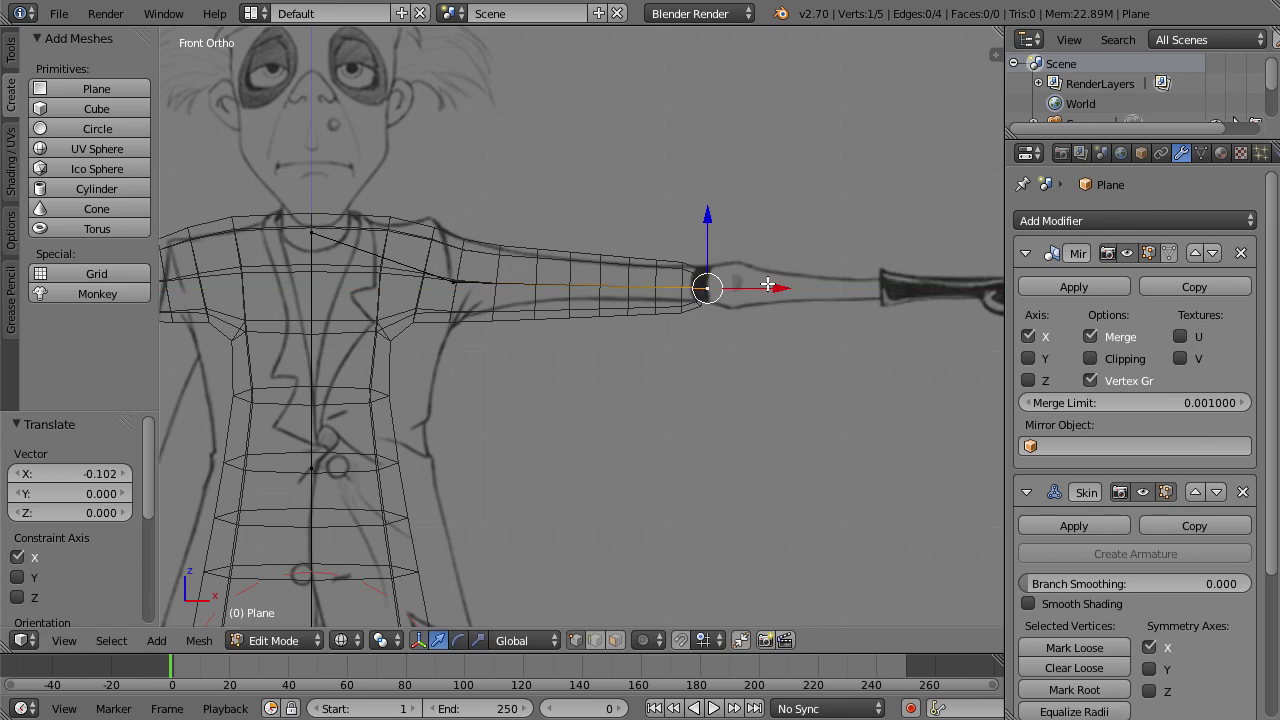
# - Extrude the elbow vertex about 1.558 in X and -0.017 in Z towards the hand and scale the new vertex's skin radius by about 0.532
pyautogui.press('e')
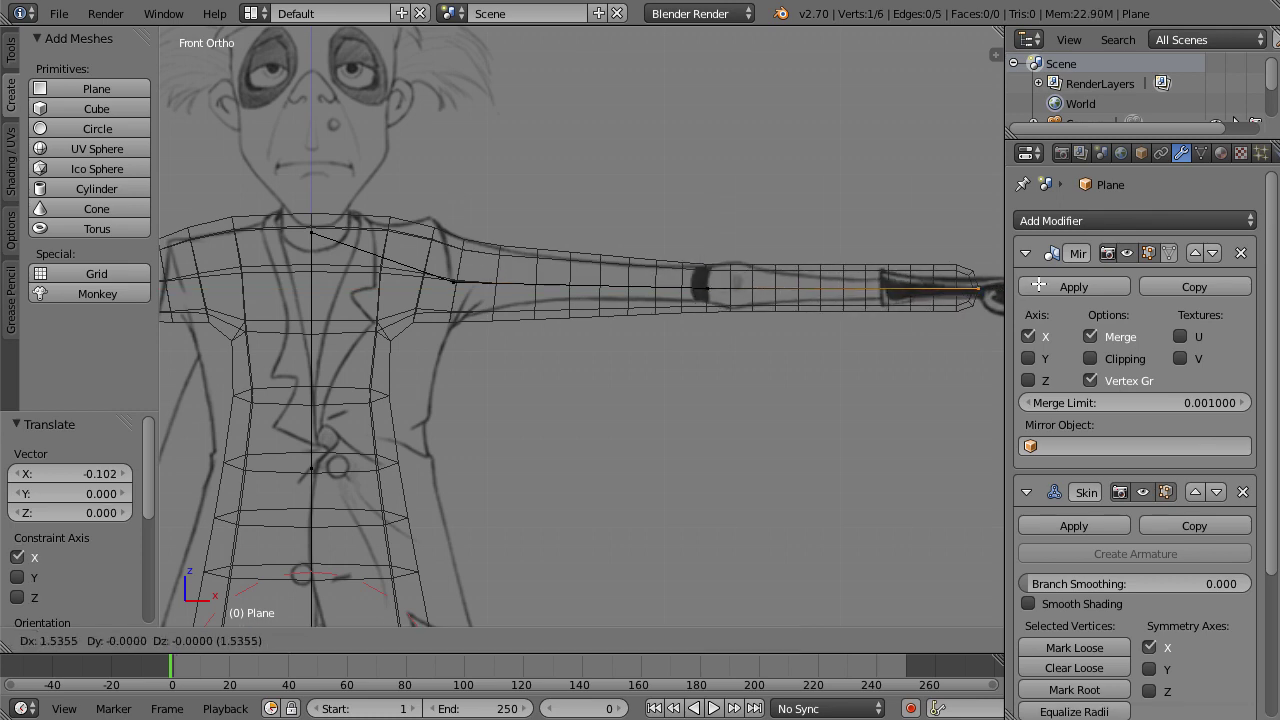
pyautogui.click(1000, 288)
pyautogui.keyDown('shift'); pyautogui.moveTo(910, 240); pyautogui.dragTo(688, 249, button='middle'); pyautogui.keyUp('shift')
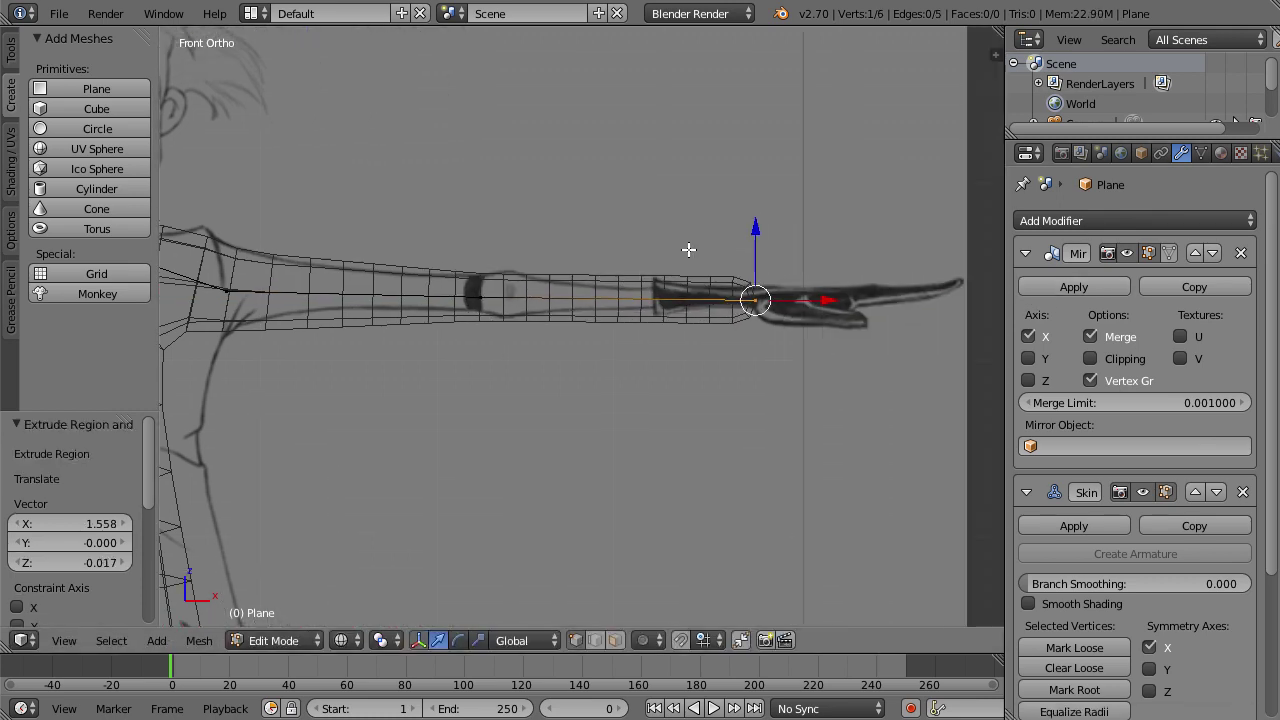
pyautogui.press('s')
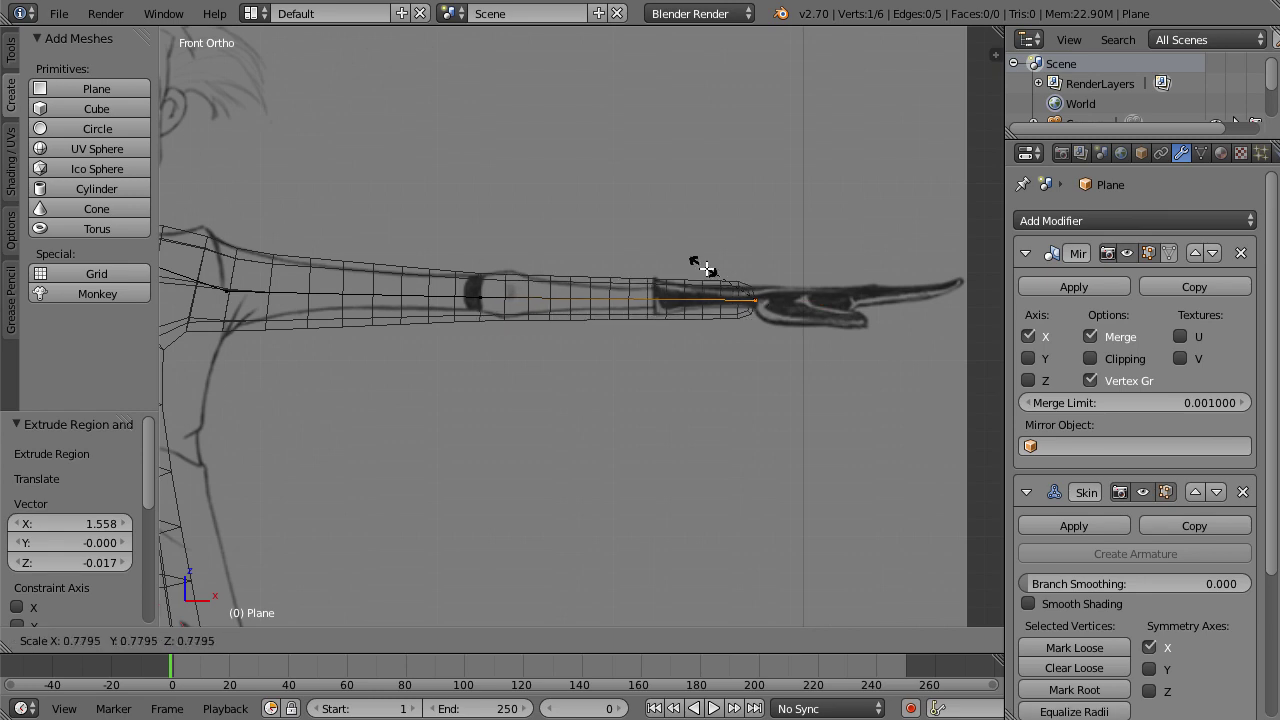
pyautogui.click(716, 285)
# - In the left side view, extrude the top spine vertex about -0.118 in Y and 0.146 in Z to the neck base
pyautogui.moveTo(471, 206); pyautogui.dragTo(729, 240, button='middle')
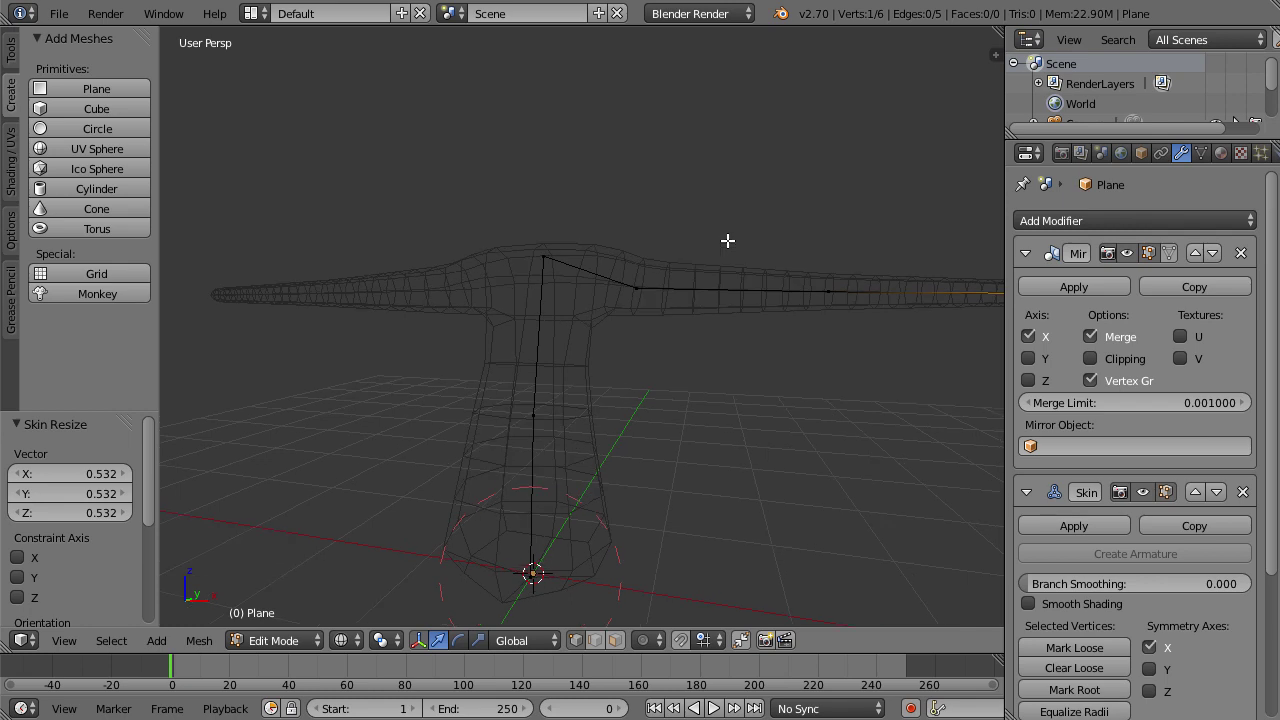
pyautogui.moveTo(771, 203); pyautogui.dragTo(706, 229, button='middle')
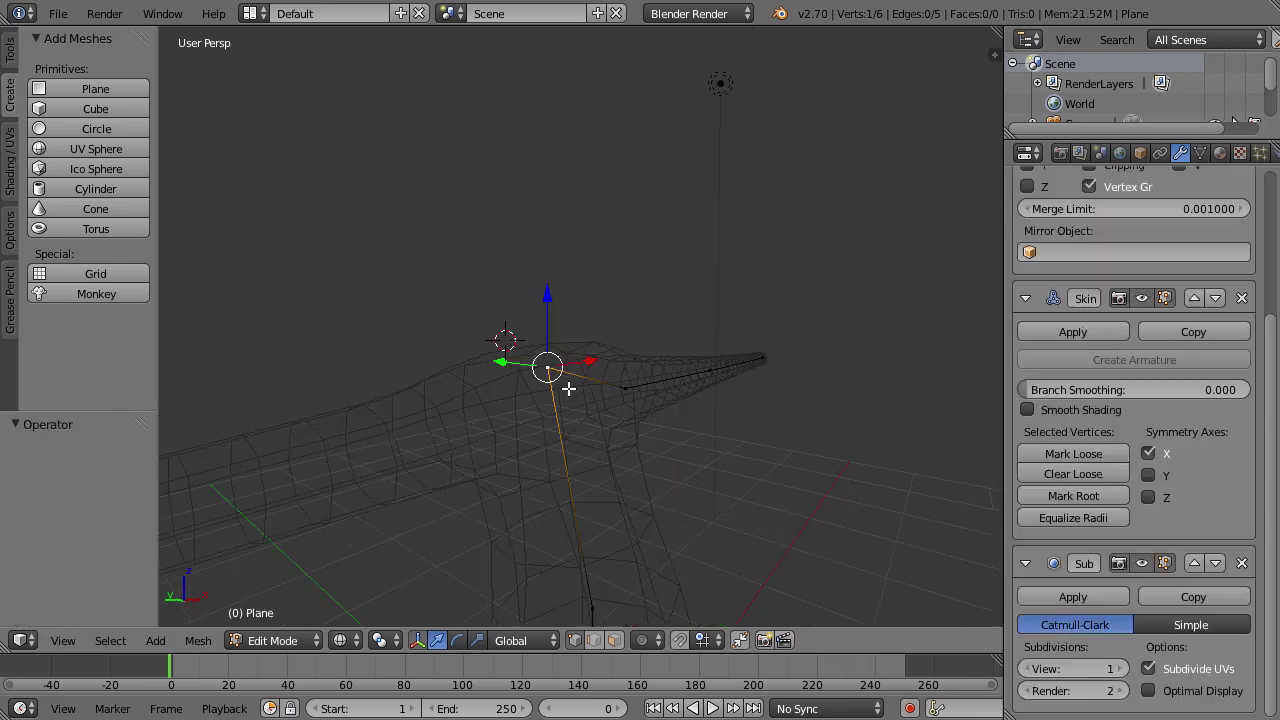
pyautogui.press('KP_1')
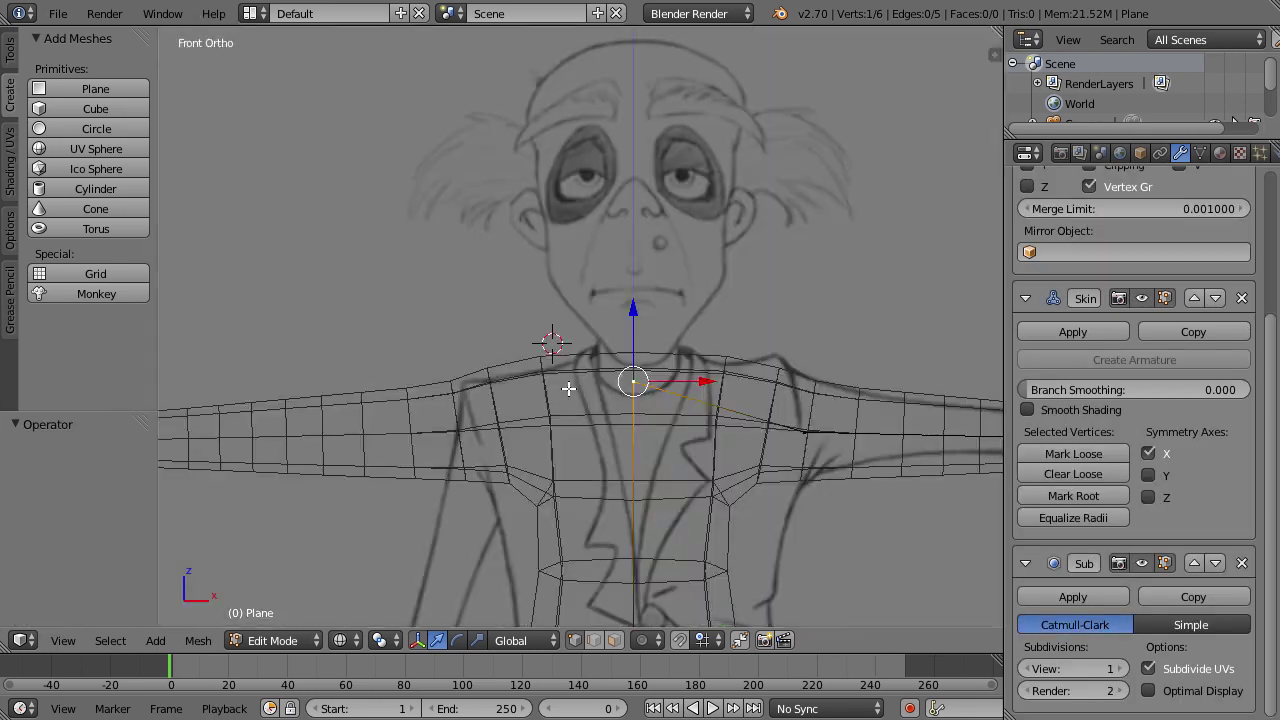
pyautogui.press('ctrl+KP_3')
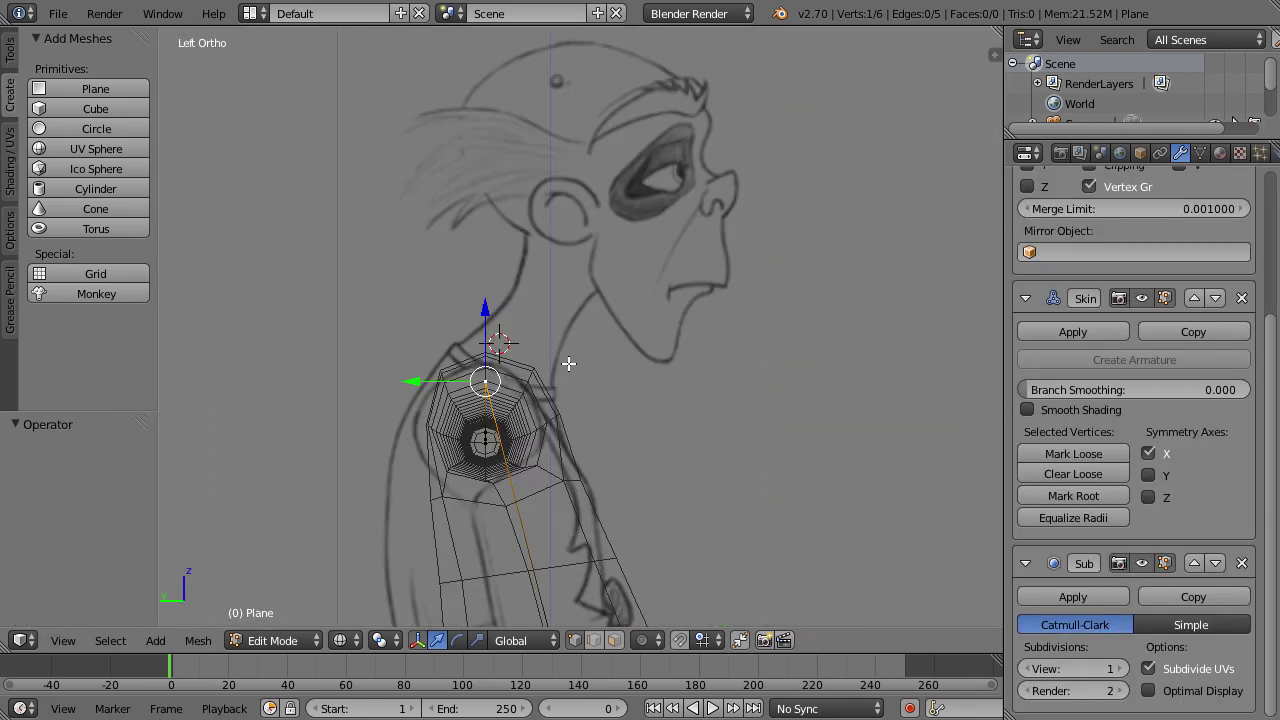
pyautogui.press('e')
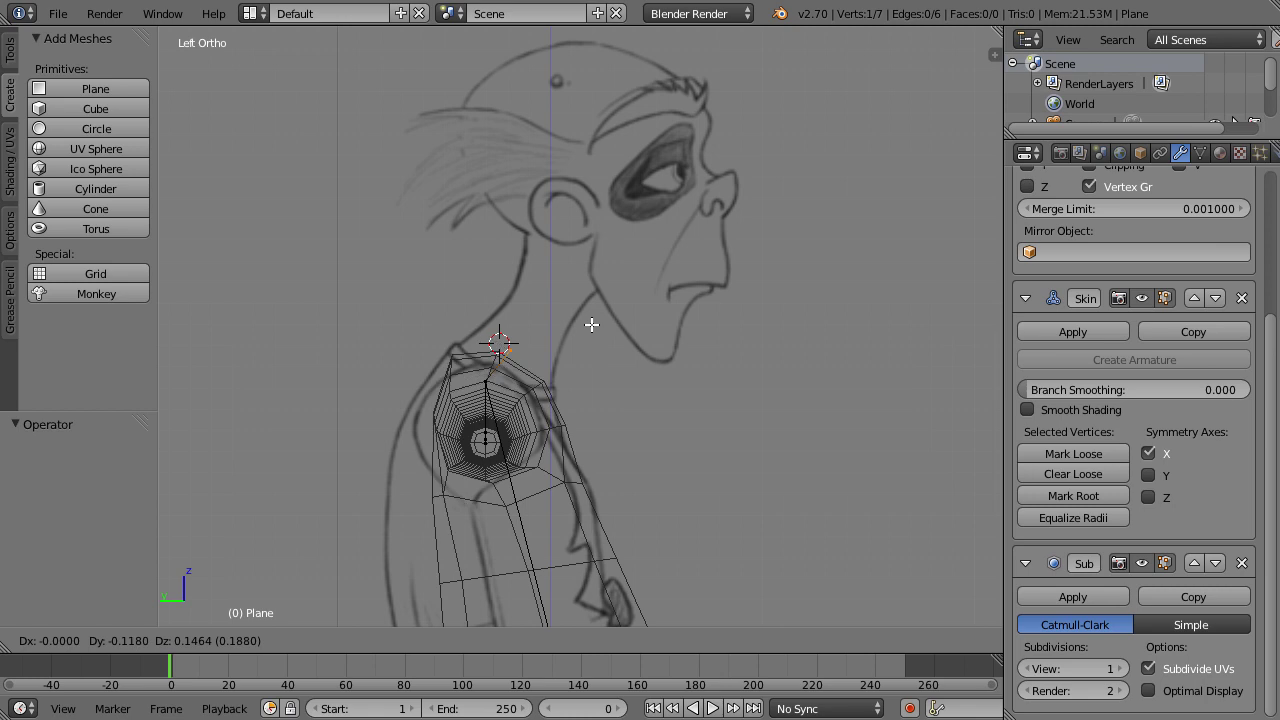
pyautogui.click(591, 324)
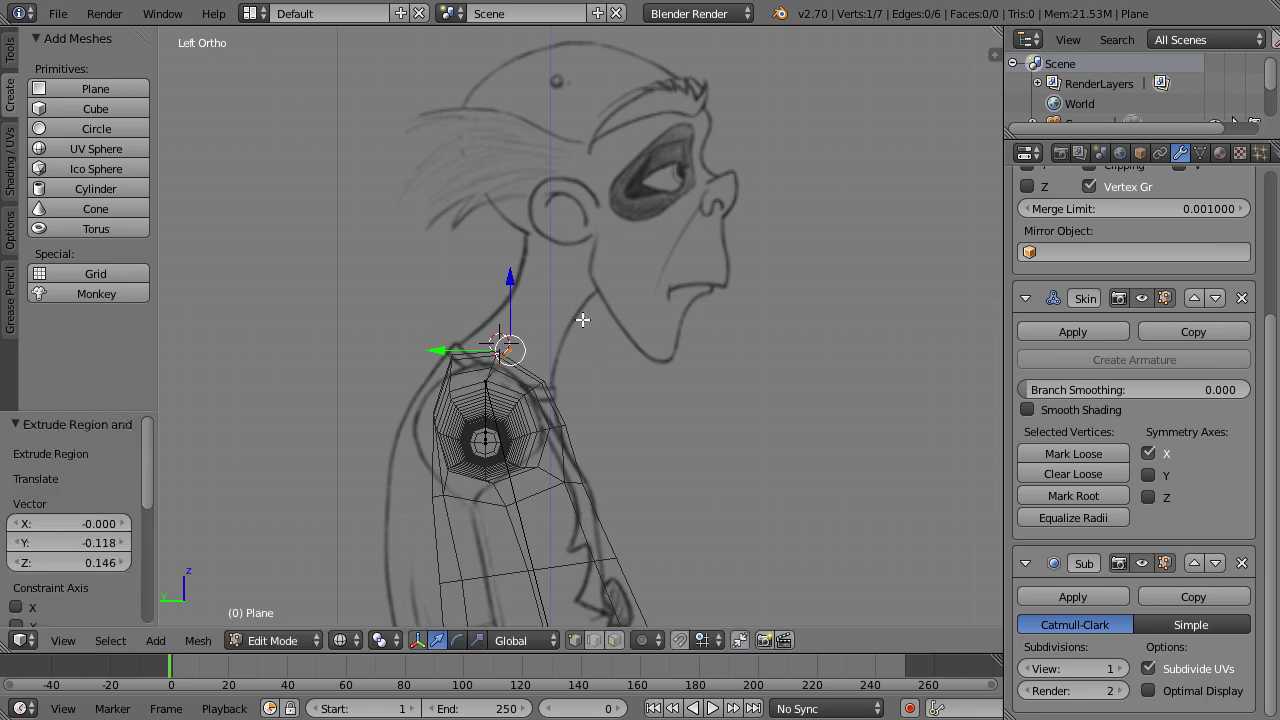
# - Extrude the neck-base vertex about -0.288 in Y and 0.543 in Z up to the ear and scale the new vertex's skin radius by about 0.319
pyautogui.press('e')
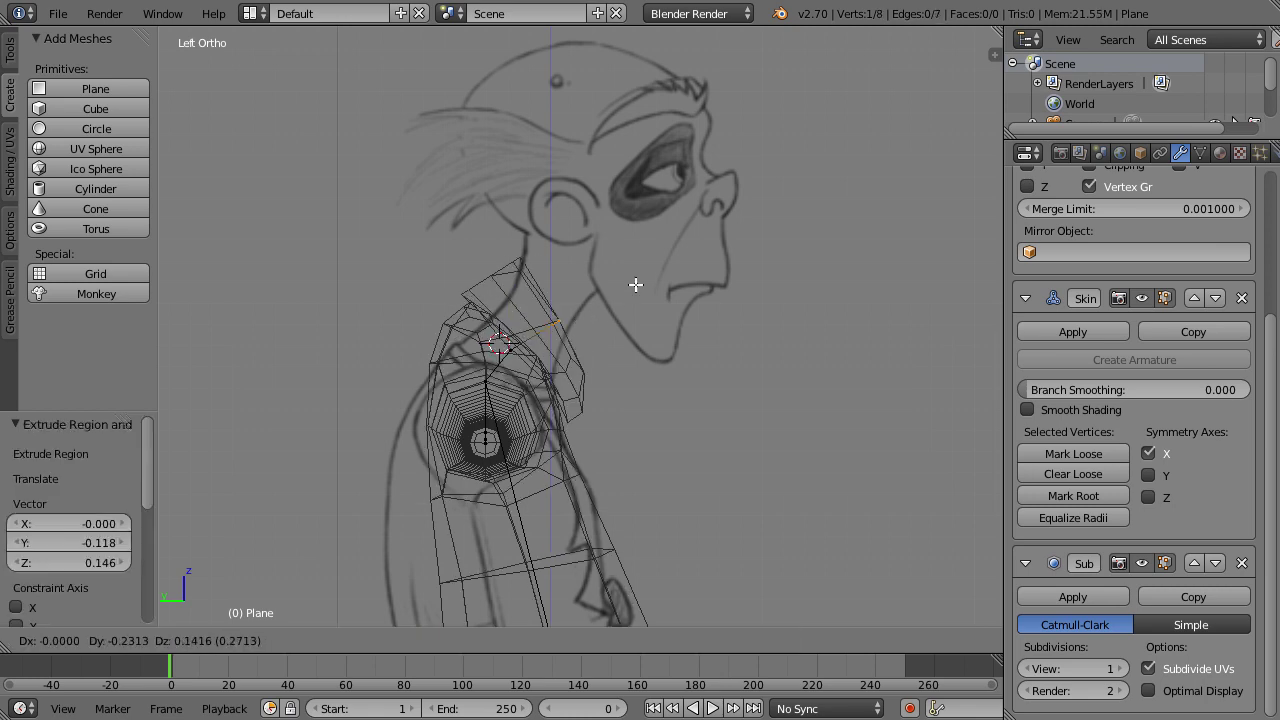
pyautogui.click(643, 204)
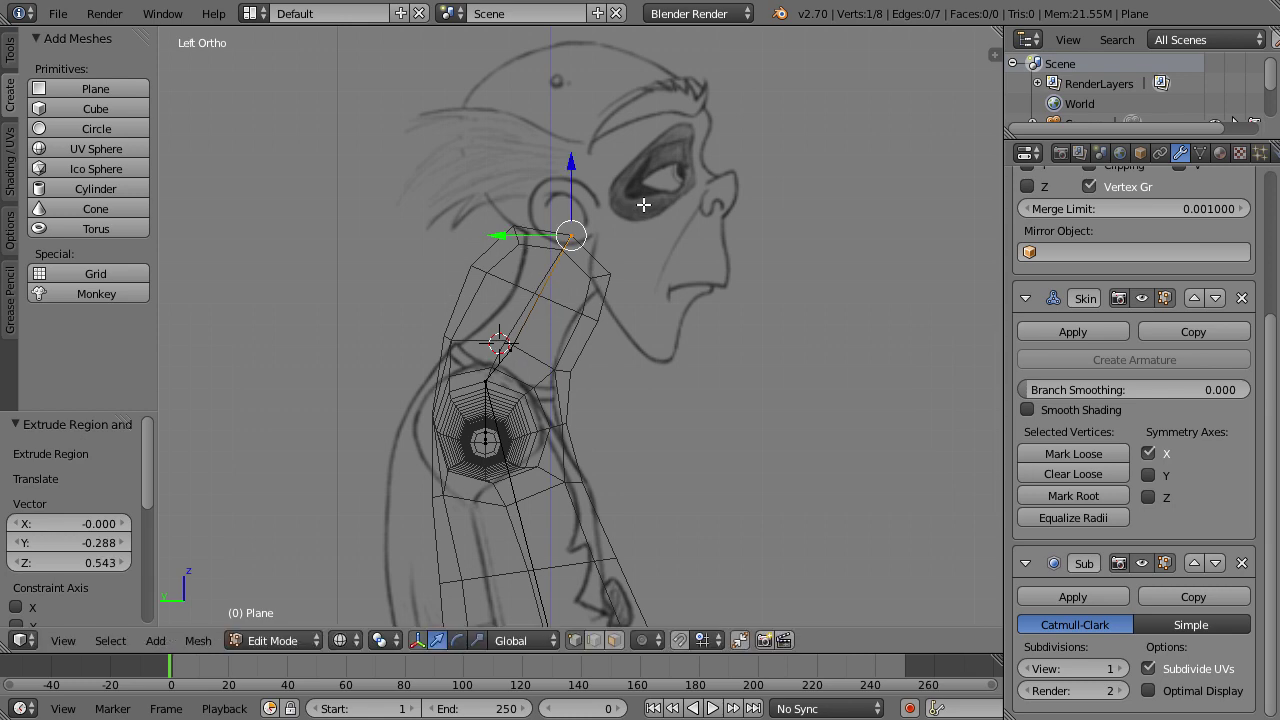
pyautogui.hotkey('ctrl', 'a')
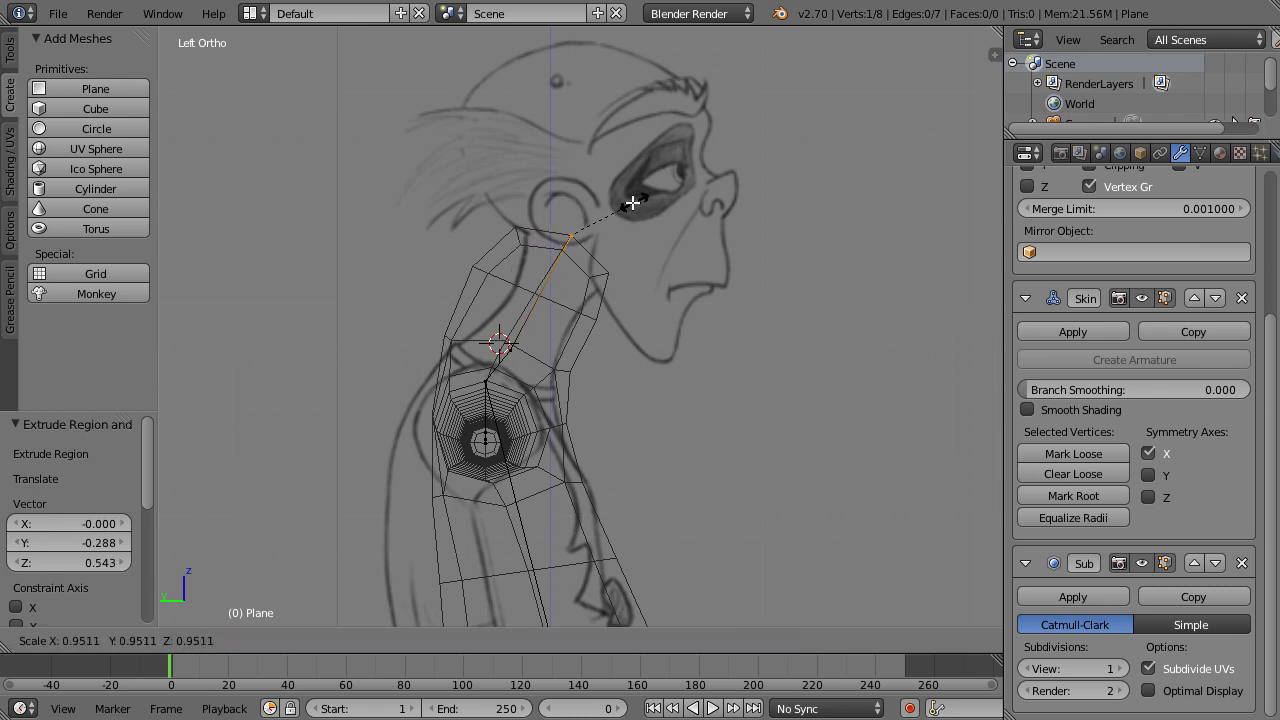
pyautogui.click(570, 212)
# - Rescale the neck-base vertex's skin radius and move the spine vertex below it about -0.014 along Y
pyautogui.hotkey('ctrl', 'a')
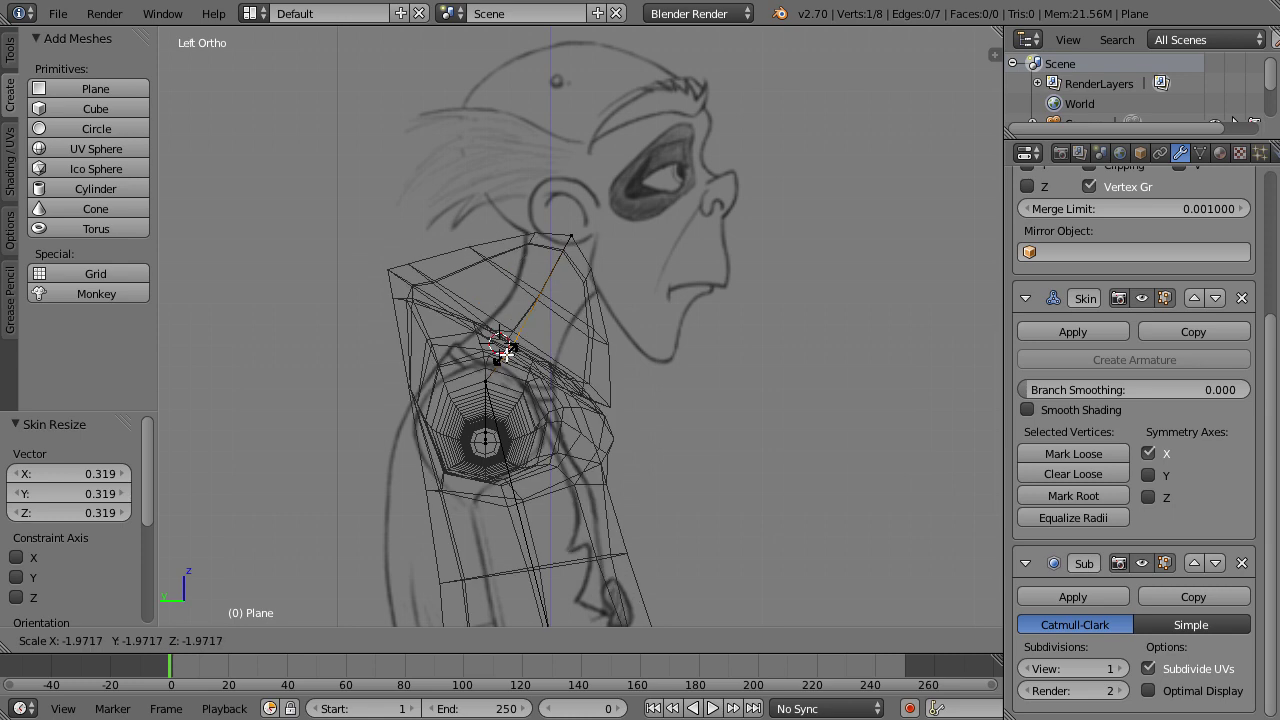
pyautogui.click(511, 352)
pyautogui.moveTo(455, 350); pyautogui.dragTo(418, 383)
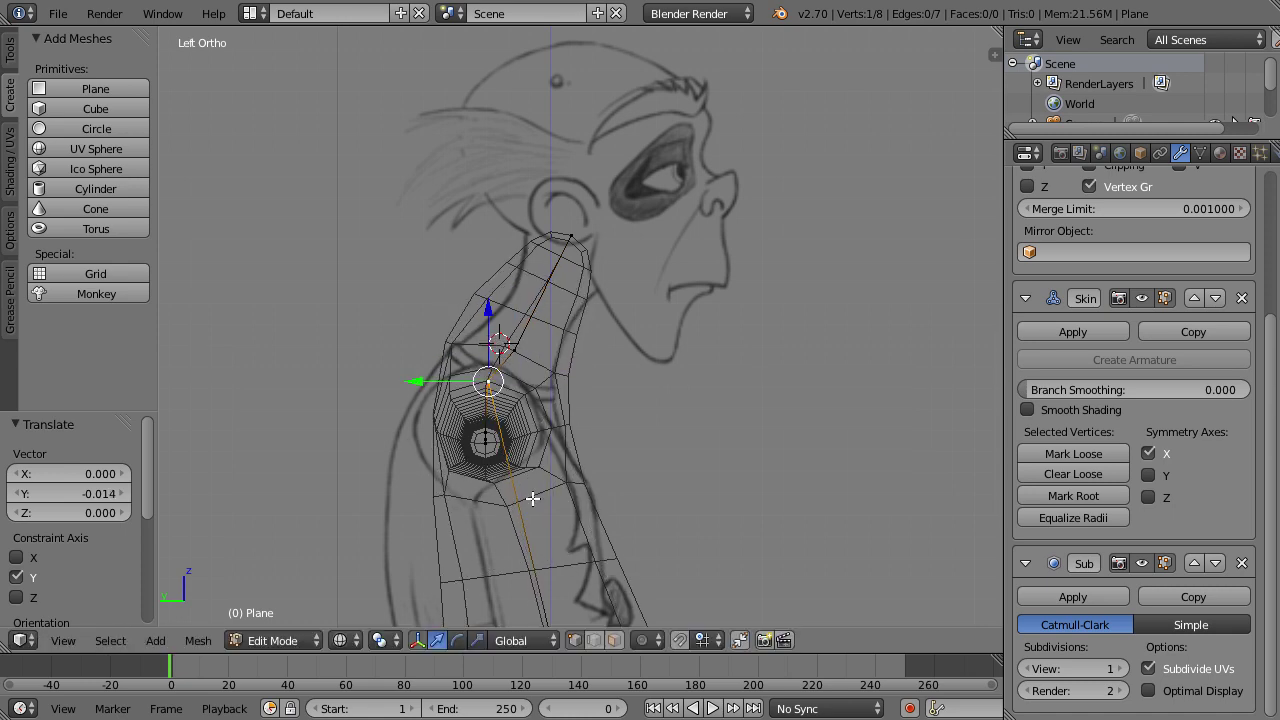
# - Fine-tune the scale at the neck-base vertex and move that vertex up and forward inside the drawn neck
pyautogui.press('s')
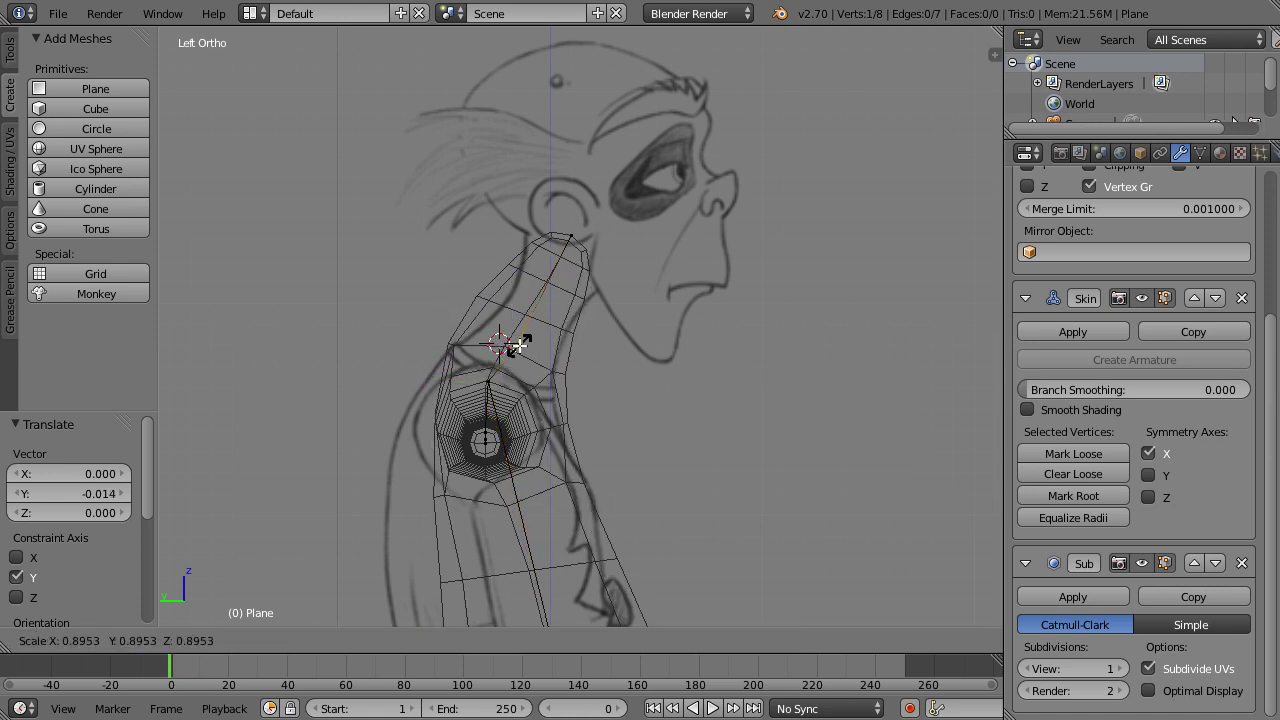
pyautogui.click(514, 348)
pyautogui.moveTo(517, 300); pyautogui.dragTo(511, 278)
pyautogui.moveTo(460, 335); pyautogui.dragTo(463, 331)
# - Extrude the upper neck vertex about -0.066 in Y and 0.930 in Z to the crown and scale the new vertex's skin radius by about 8.757
pyautogui.rightClick(570, 232)
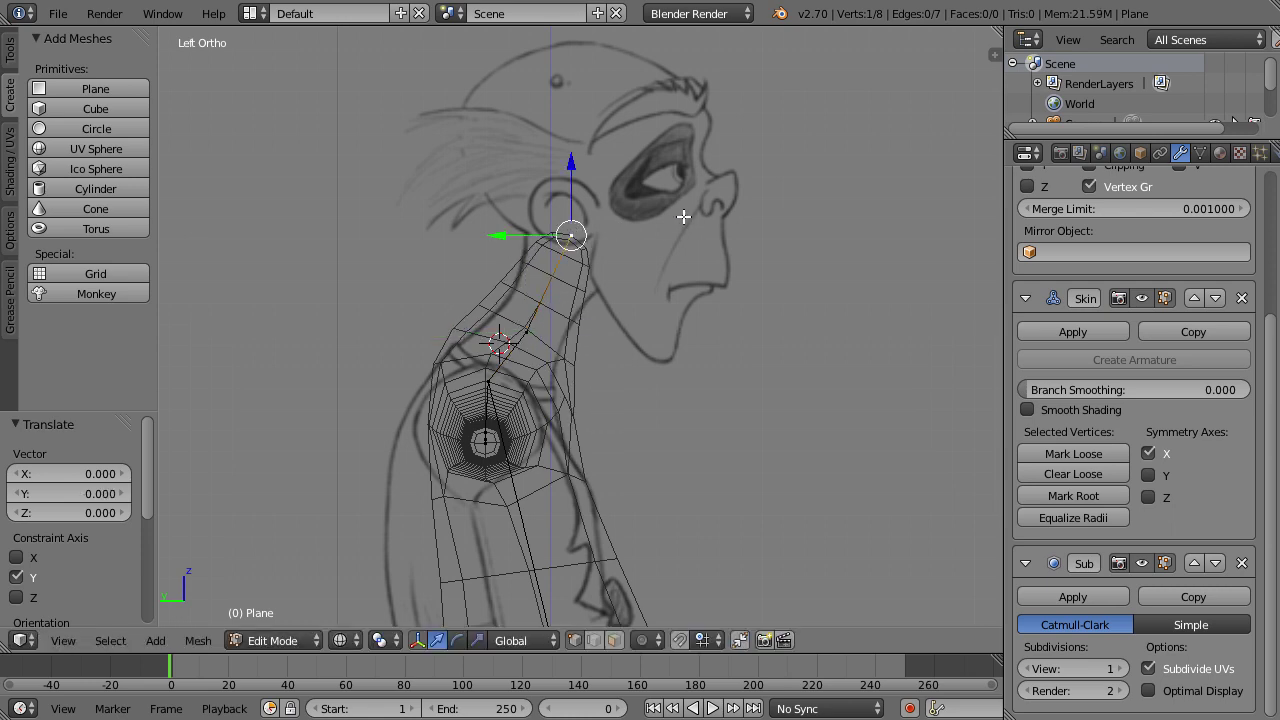
pyautogui.keyDown('shift'); pyautogui.scroll(4, 702, 185); pyautogui.keyUp('shift')
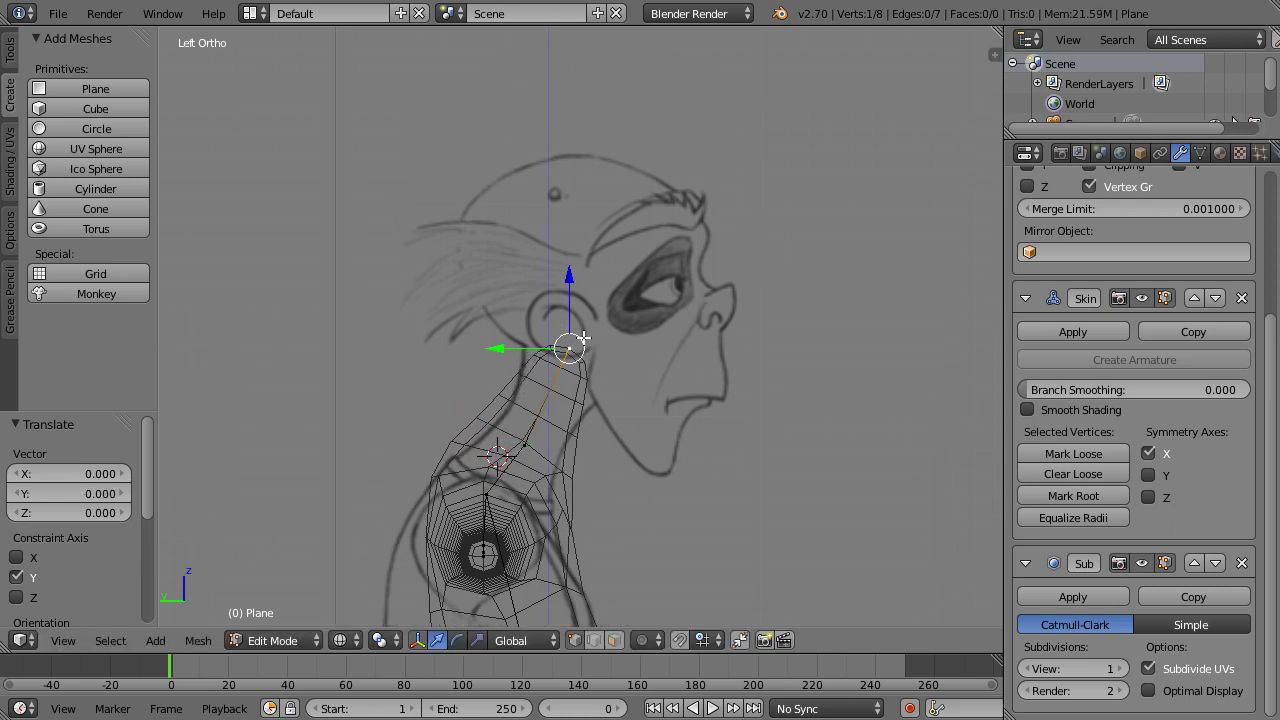
pyautogui.press('e')
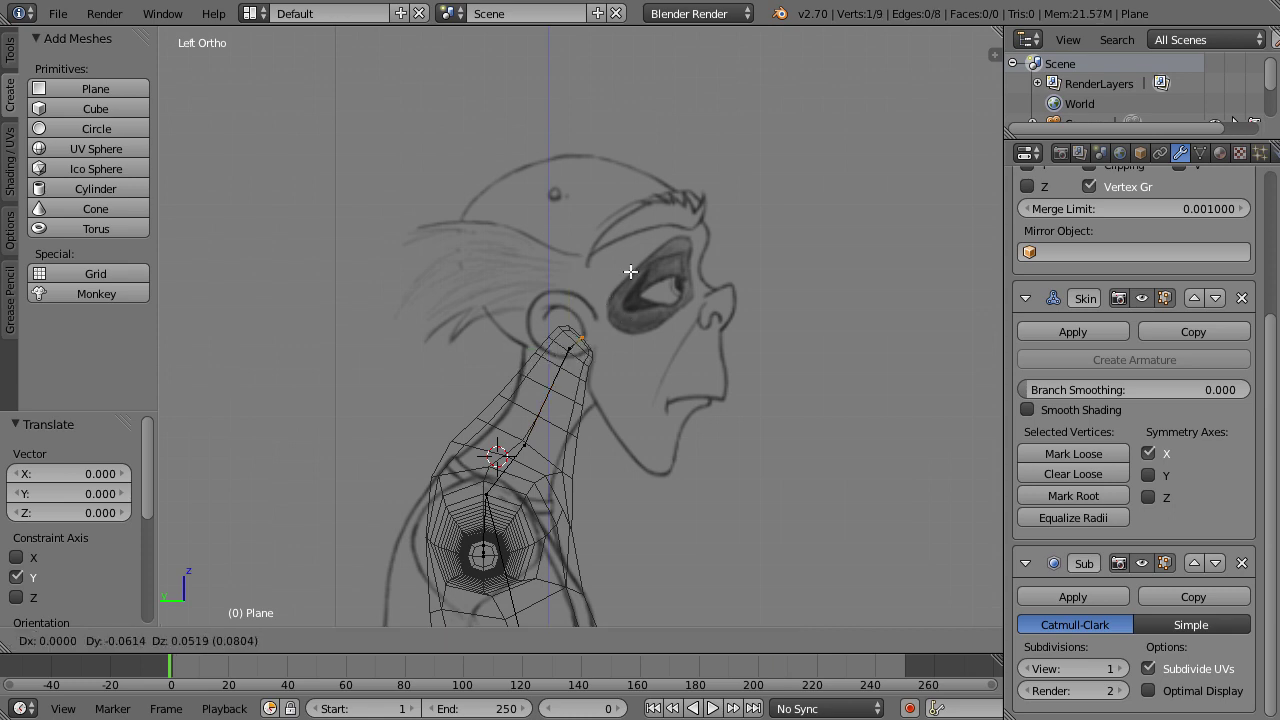
pyautogui.click(620, 102)
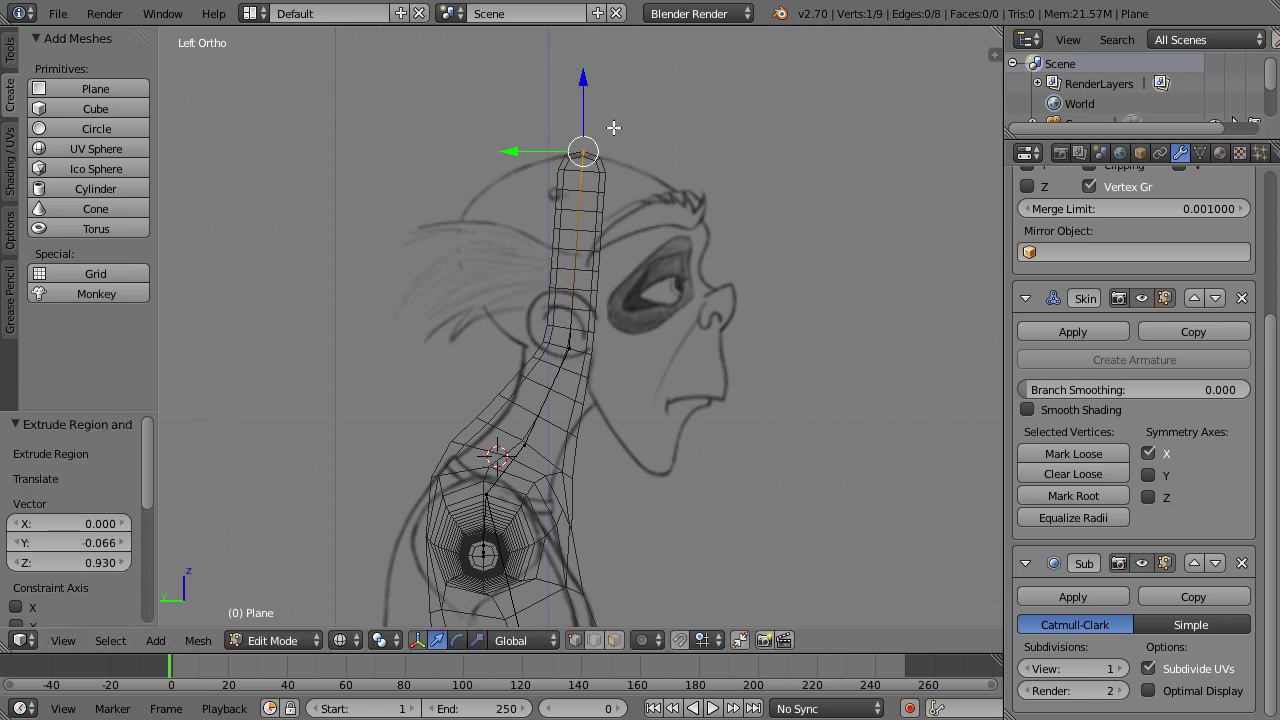
pyautogui.hotkey('ctrl', 'a')
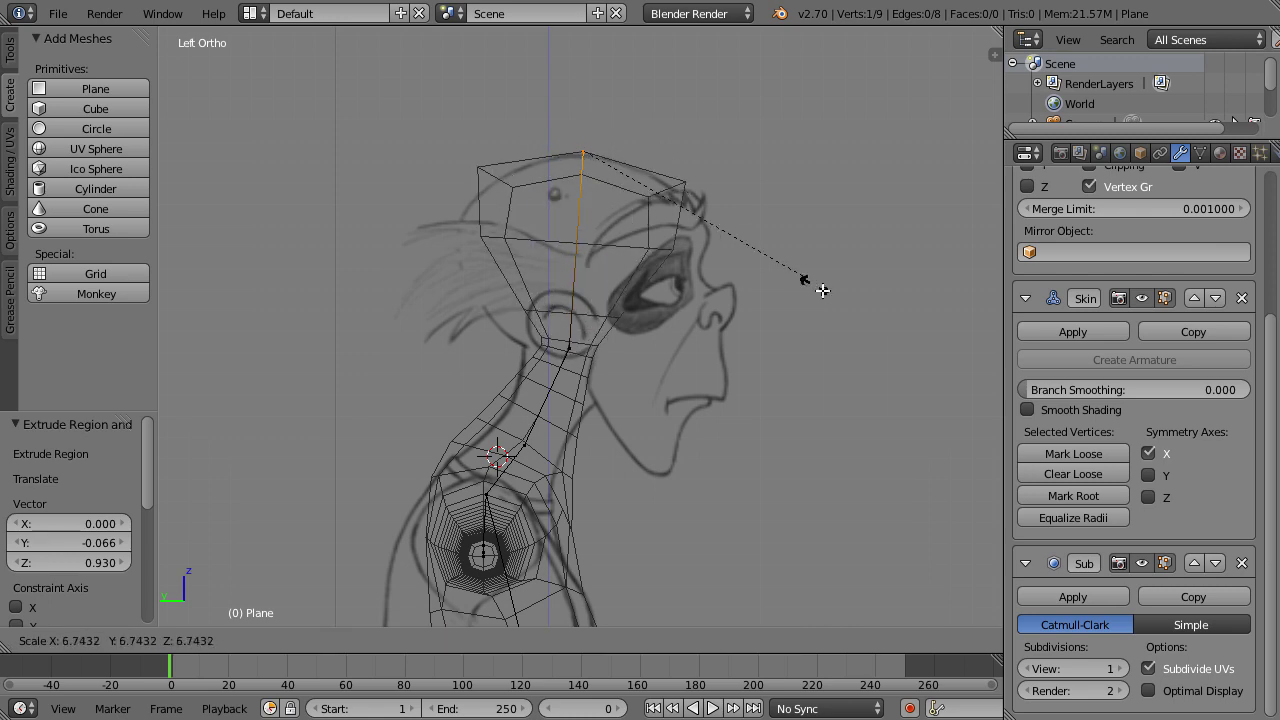
pyautogui.click(840, 360)
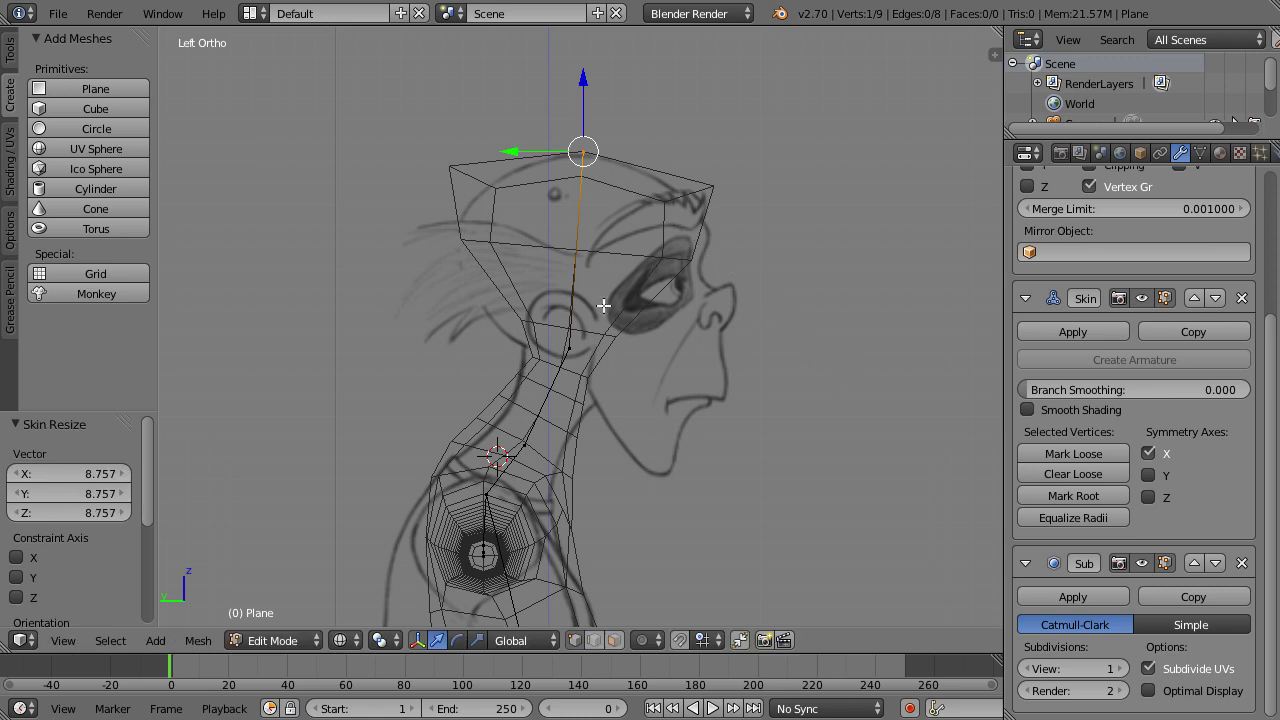
# - Subdivide the edge between the upper neck and crown vertices and move the new vertex down and forward into the drawn cheek
pyautogui.keyDown('shift'); pyautogui.rightClick(568, 351); pyautogui.keyUp('shift')
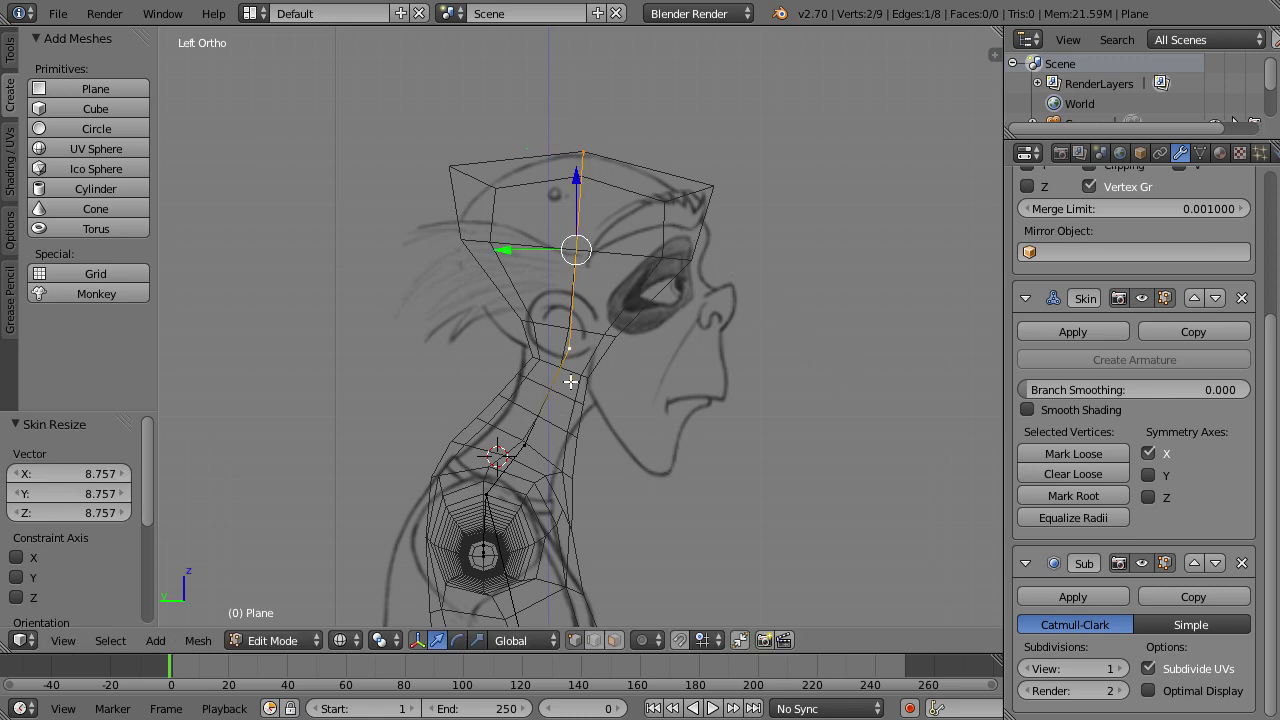
pyautogui.press('w')
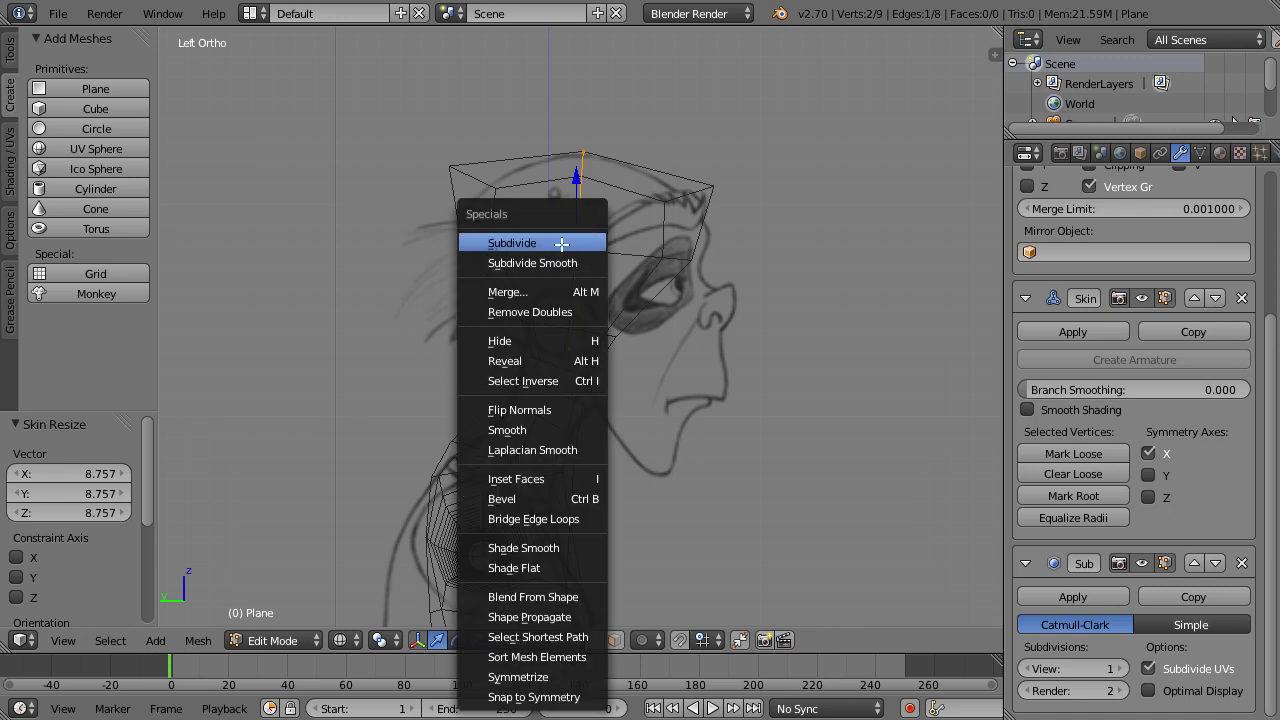
pyautogui.click(562, 244)
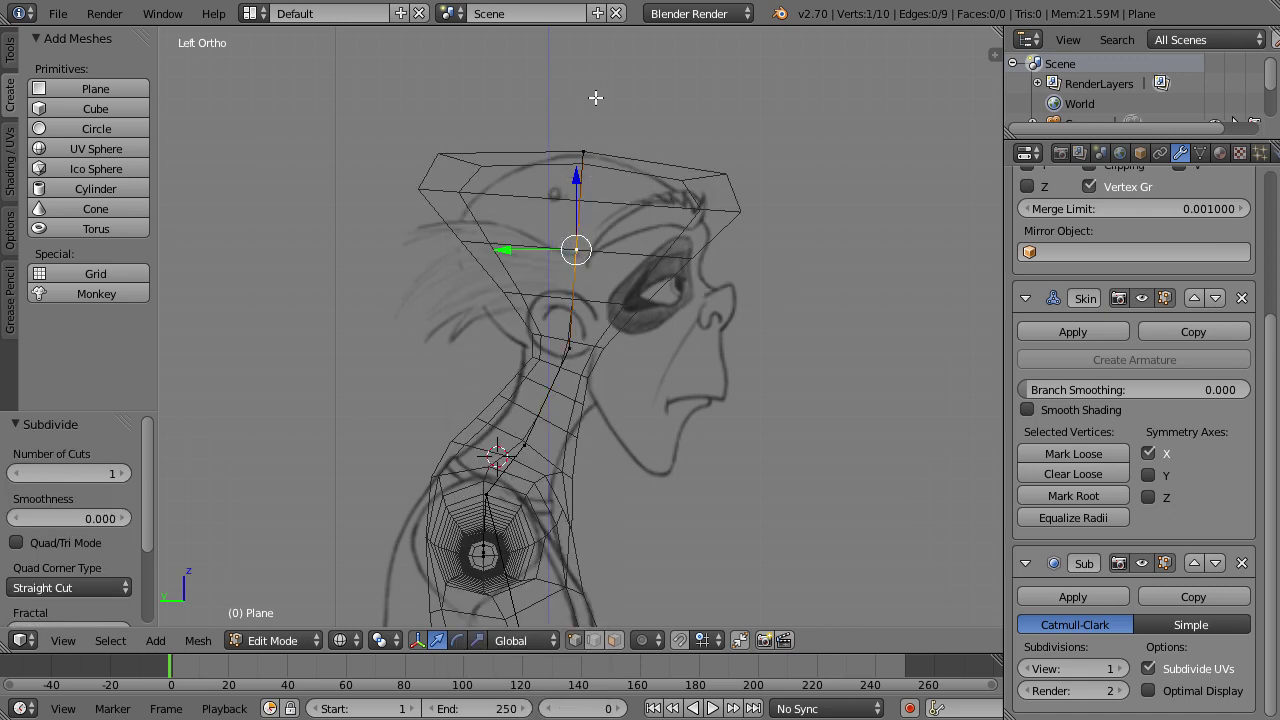
pyautogui.moveTo(520, 249); pyautogui.dragTo(620, 270)
pyautogui.moveTo(530, 341); pyautogui.dragTo(547, 342)
# - Move the crown vertex slightly forward along Y and lower the upper neck vertex beneath the ear
pyautogui.rightClick(583, 156)
pyautogui.moveTo(520, 151); pyautogui.dragTo(541, 150)
pyautogui.rightClick(571, 356)
pyautogui.moveTo(568, 289); pyautogui.dragTo(531, 338)
# - Scale the skin radius at the new cheek vertex by about 1.028
pyautogui.rightClick(622, 341)
pyautogui.hotkey('ctrl', 'a')
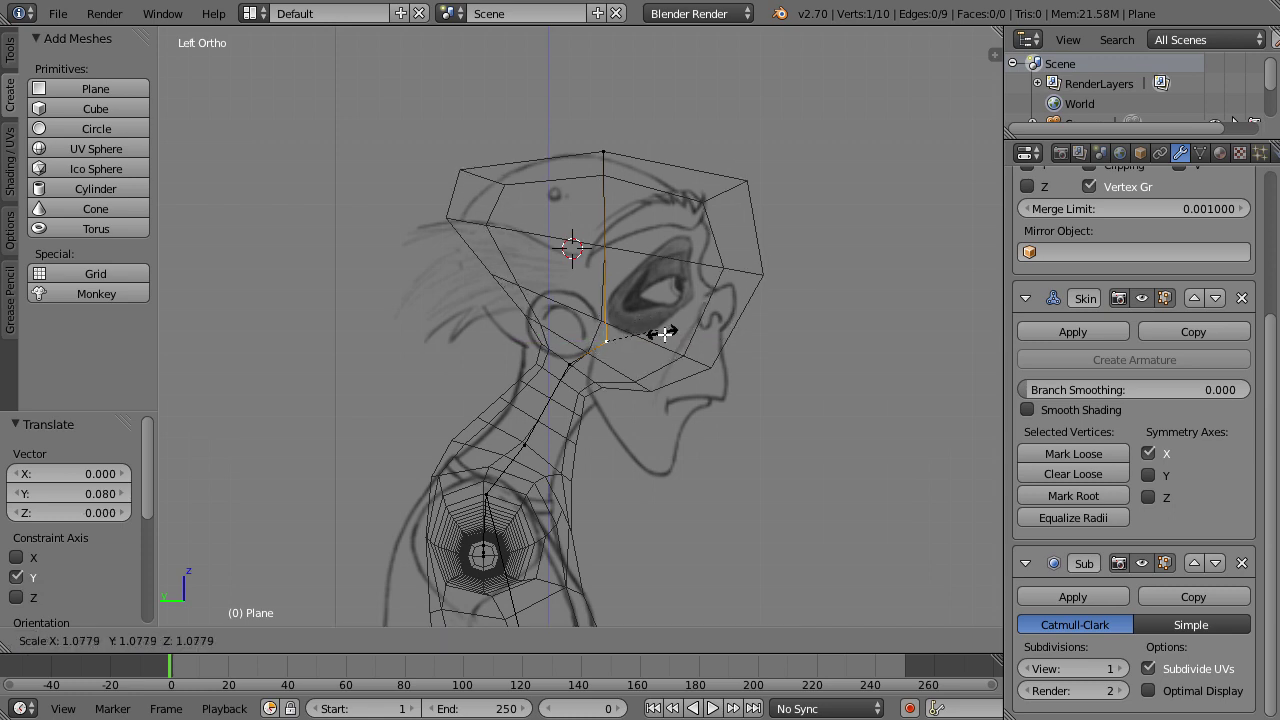
pyautogui.click(660, 333)
# - Scale the crown vertex's skin radius by about 0.943 and set the Subdivision Surface view level to 2
pyautogui.rightClick(603, 180)
pyautogui.hotkey('ctrl', 'a')
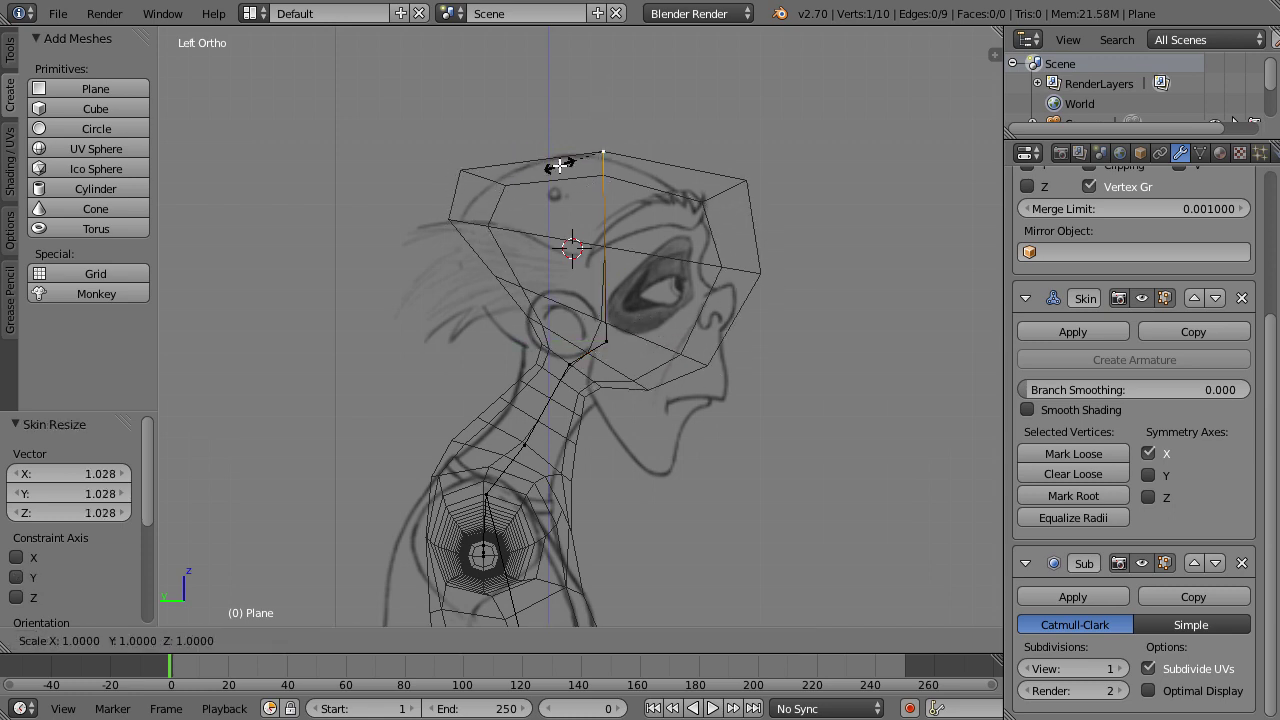
pyautogui.click(564, 169)
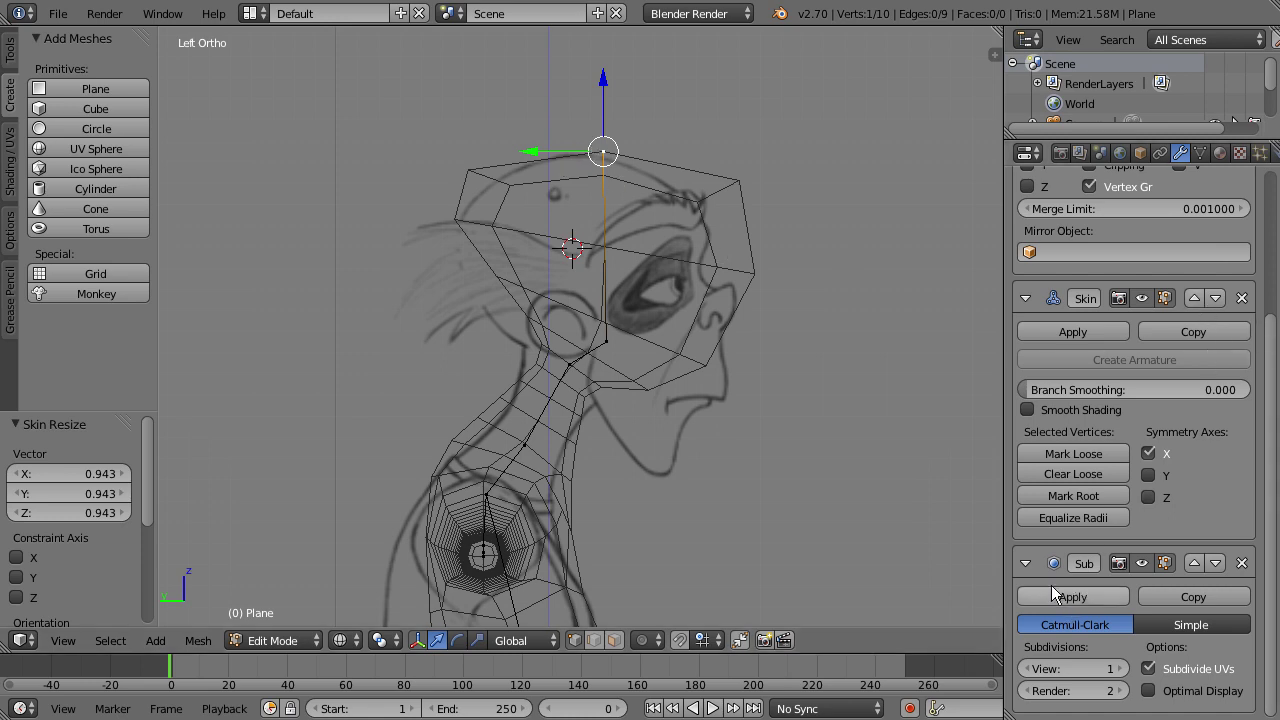
pyautogui.click(1120, 670)
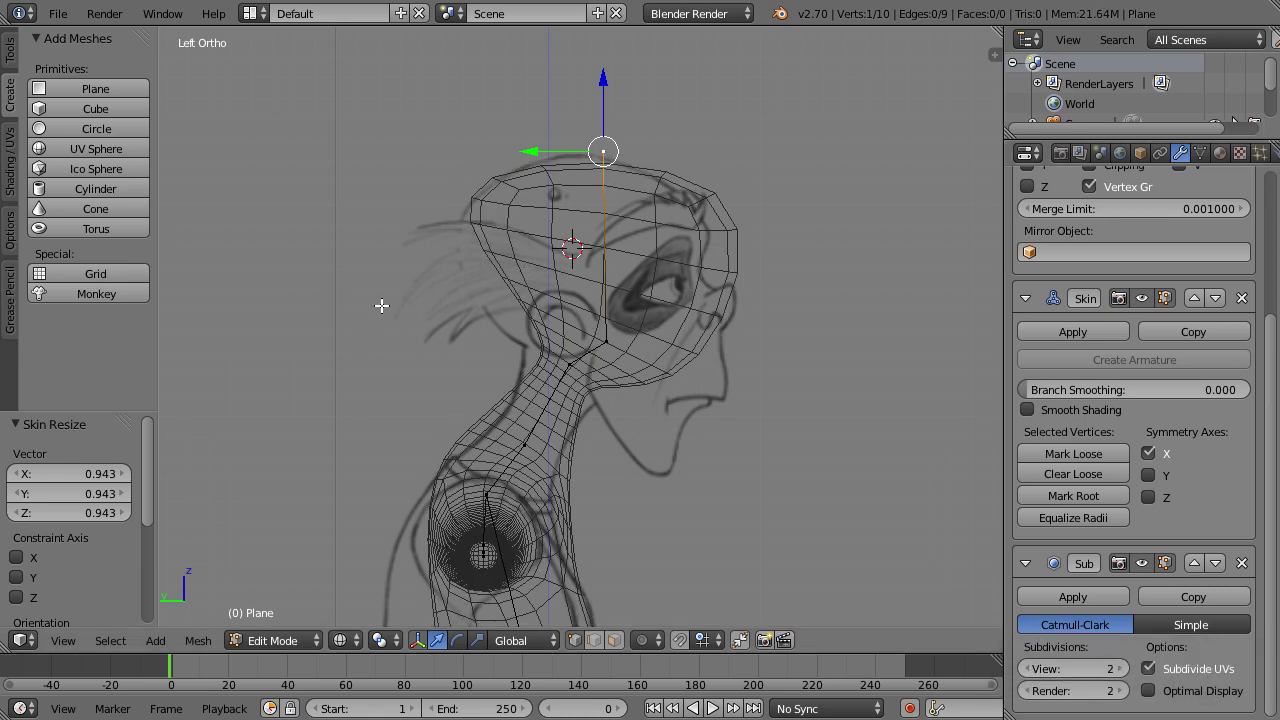
# - Move the cheek vertex slightly forward and about -0.109 in Z toward the jaw, and enlarge its skin radius
pyautogui.rightClick(623, 339)
pyautogui.moveTo(534, 342); pyautogui.dragTo(542, 342)
pyautogui.moveTo(614, 270); pyautogui.dragTo(617, 290)
pyautogui.press('s')
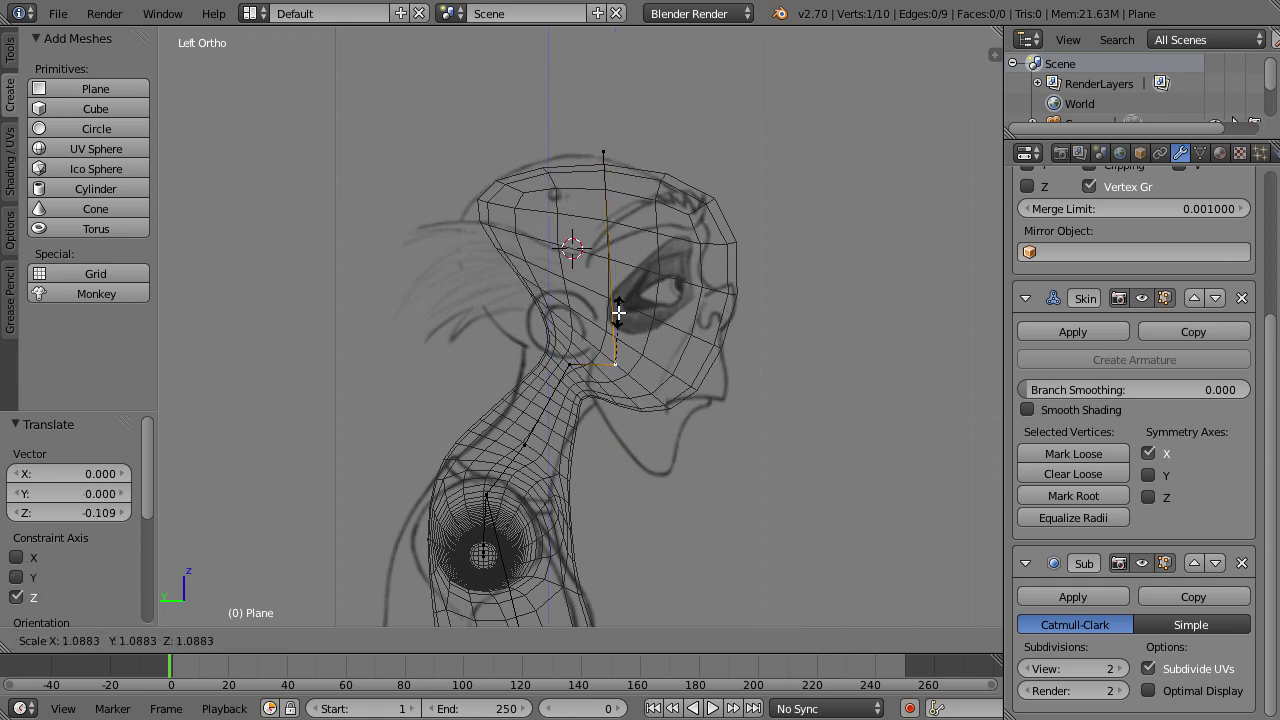
pyautogui.click(617, 309)
# - Move the upper neck vertex about 0.057 along Y and scale its skin radius by about 1.233
pyautogui.rightClick(570, 364)
pyautogui.press('g')
pyautogui.press('y')
pyautogui.click(486, 358)
pyautogui.hotkey('ctrl', 'a')
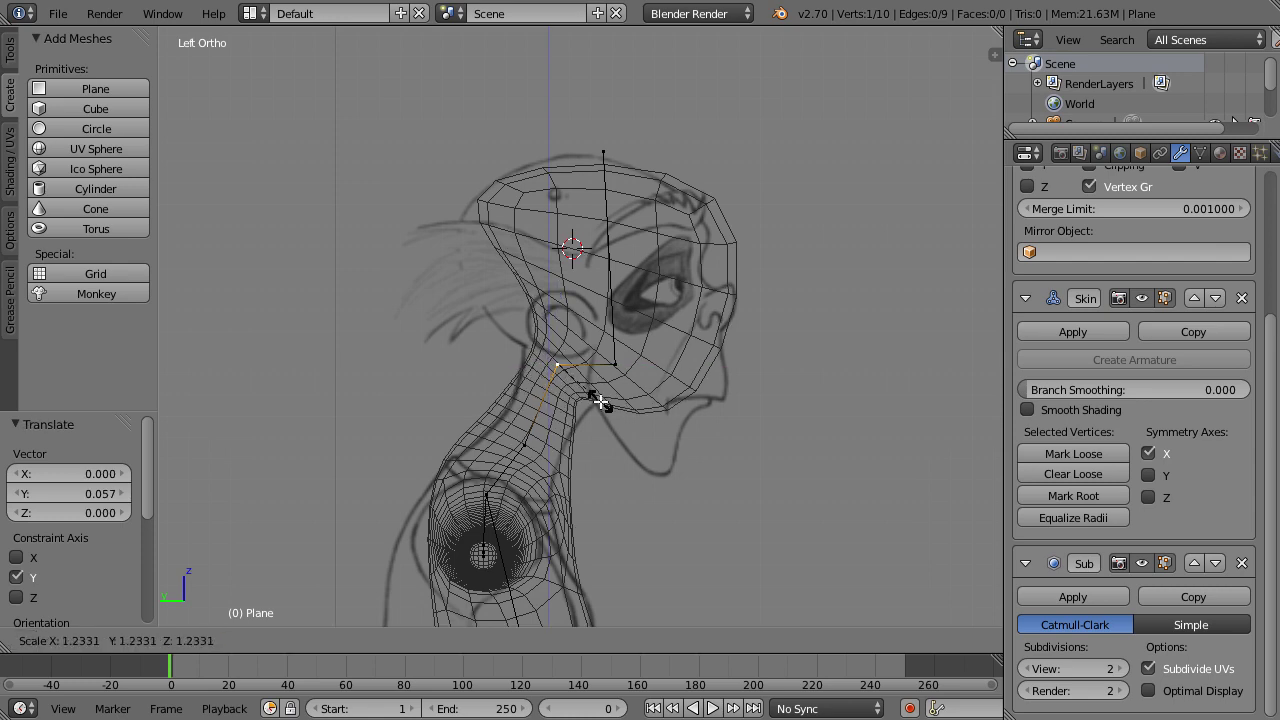
pyautogui.click(600, 402)
# - Move the lower neck vertex about 0.005 along Y and scale its skin radius by about 0.716
pyautogui.rightClick(525, 444)
pyautogui.moveTo(453, 443); pyautogui.dragTo(455, 443)
pyautogui.hotkey('ctrl', 'a')
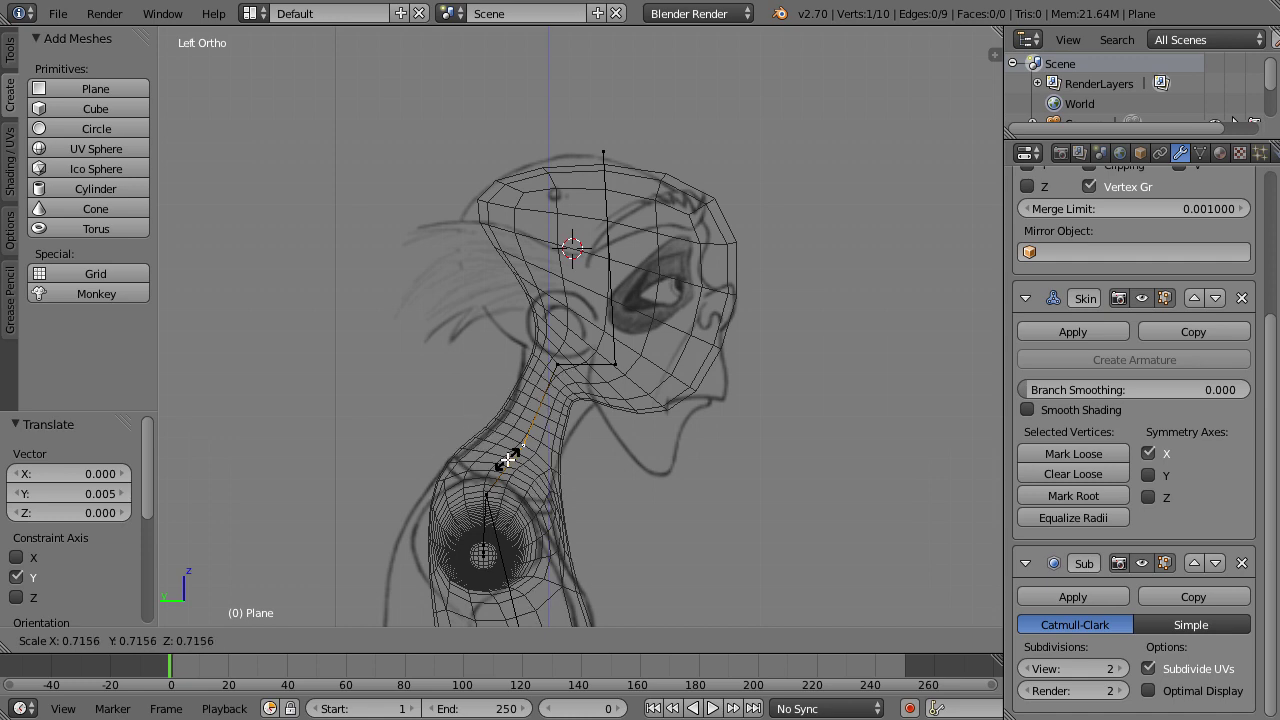
pyautogui.click(507, 459)
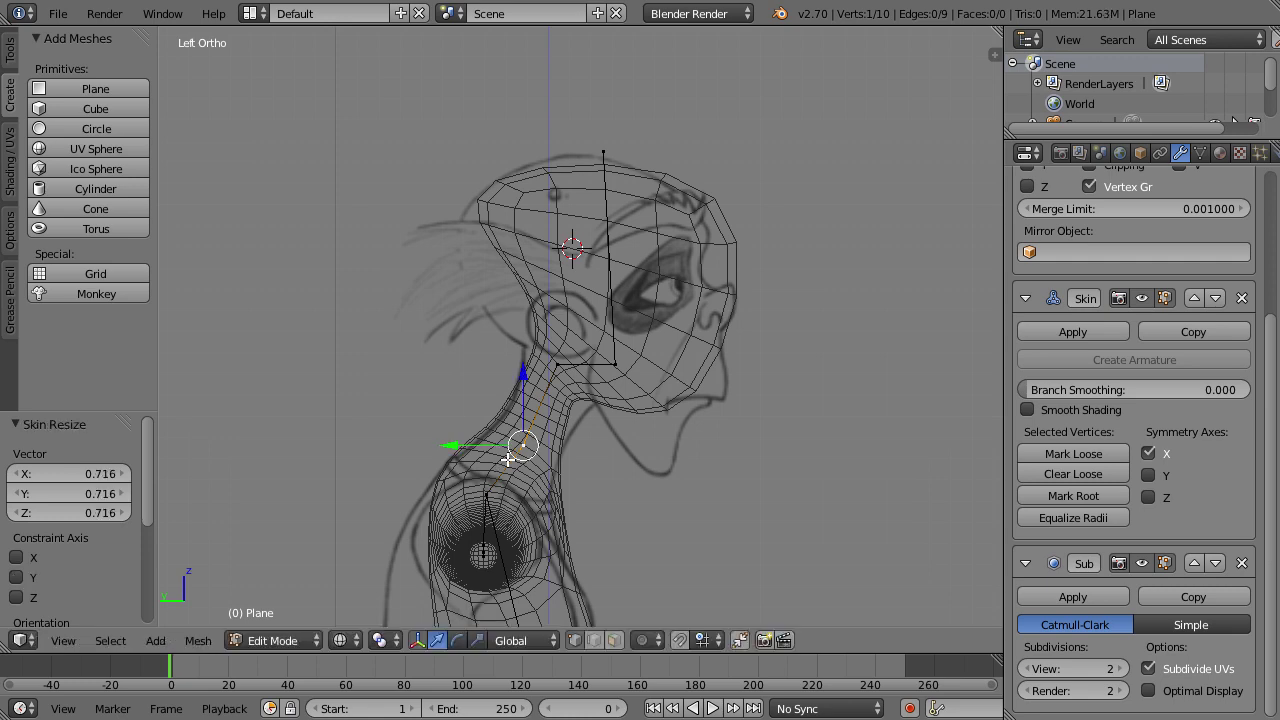
# - Scale the skin radius of the spine vertex just above the shoulder by about 1.180
pyautogui.rightClick(487, 494)
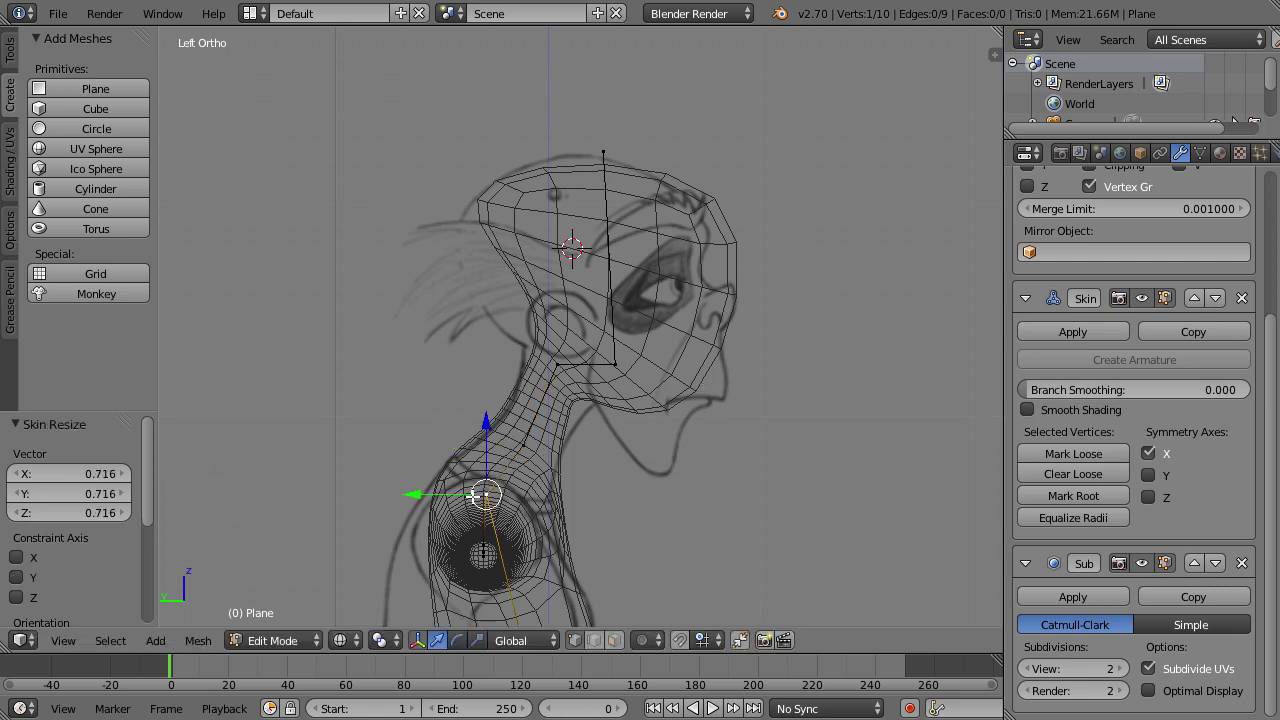
pyautogui.hotkey('ctrl', 'a')
pyautogui.rightClick(426, 496)
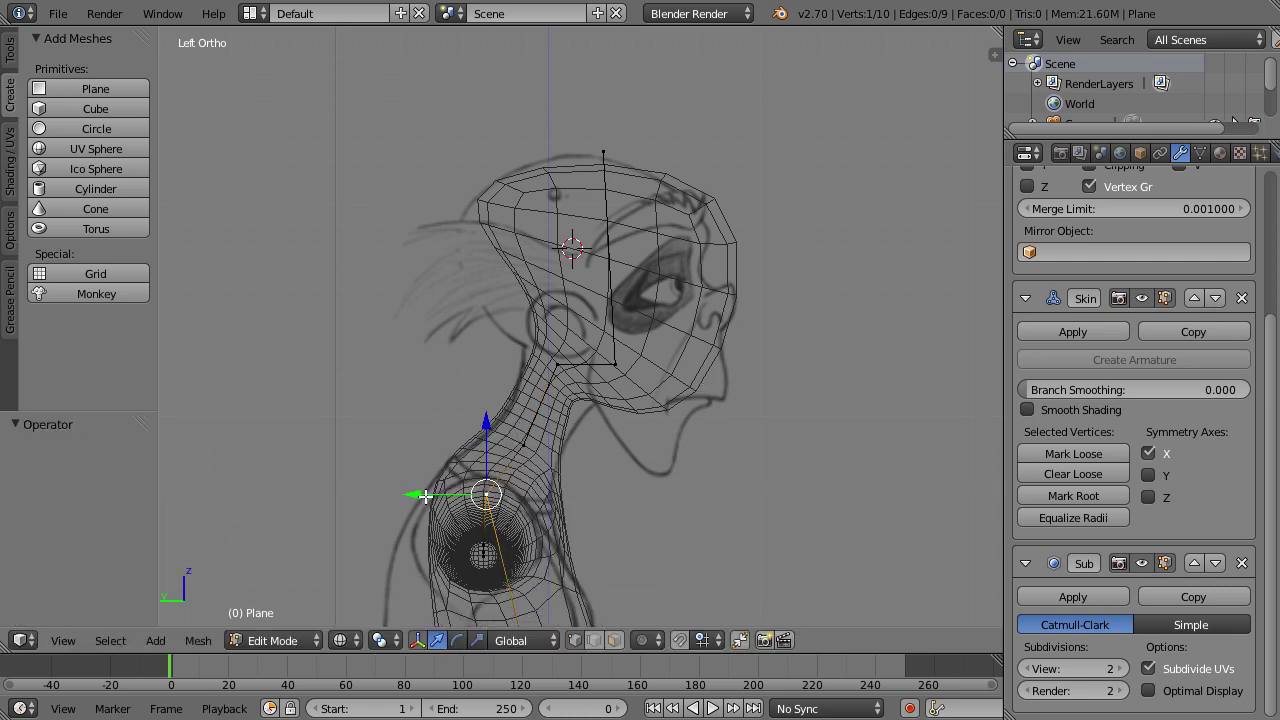
pyautogui.hotkey('ctrl', 'a')
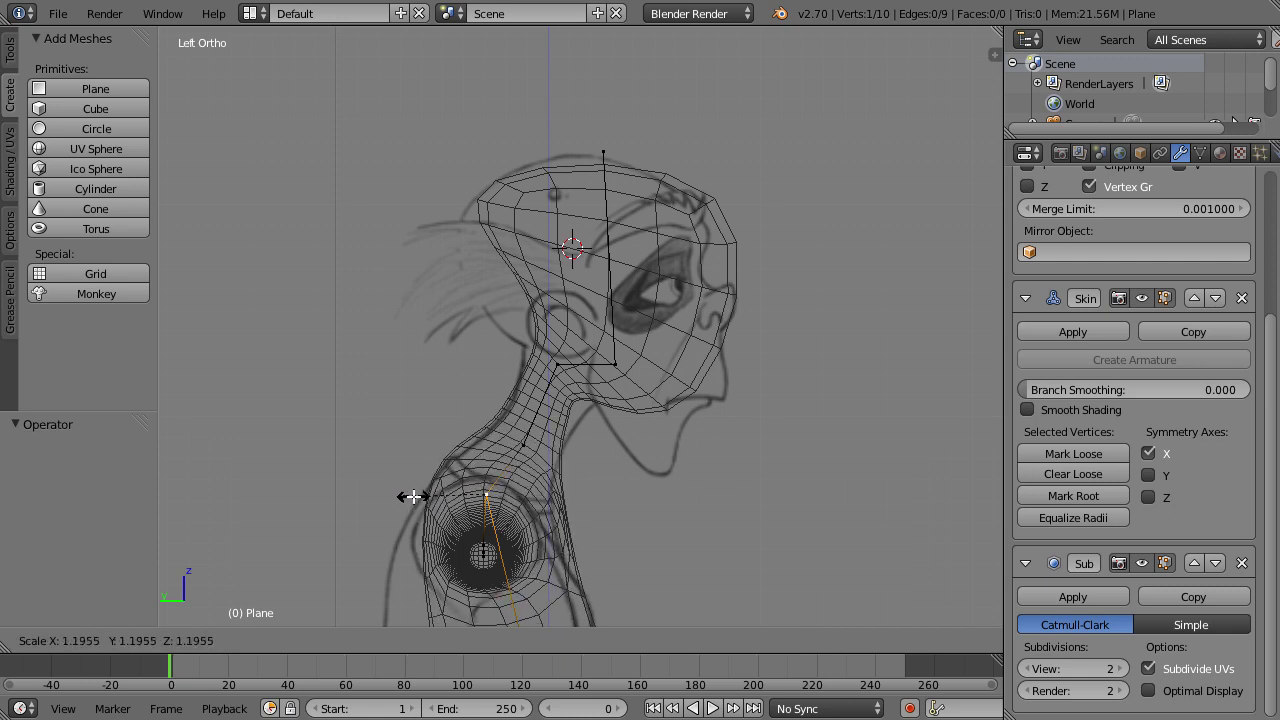
pyautogui.click(415, 497)
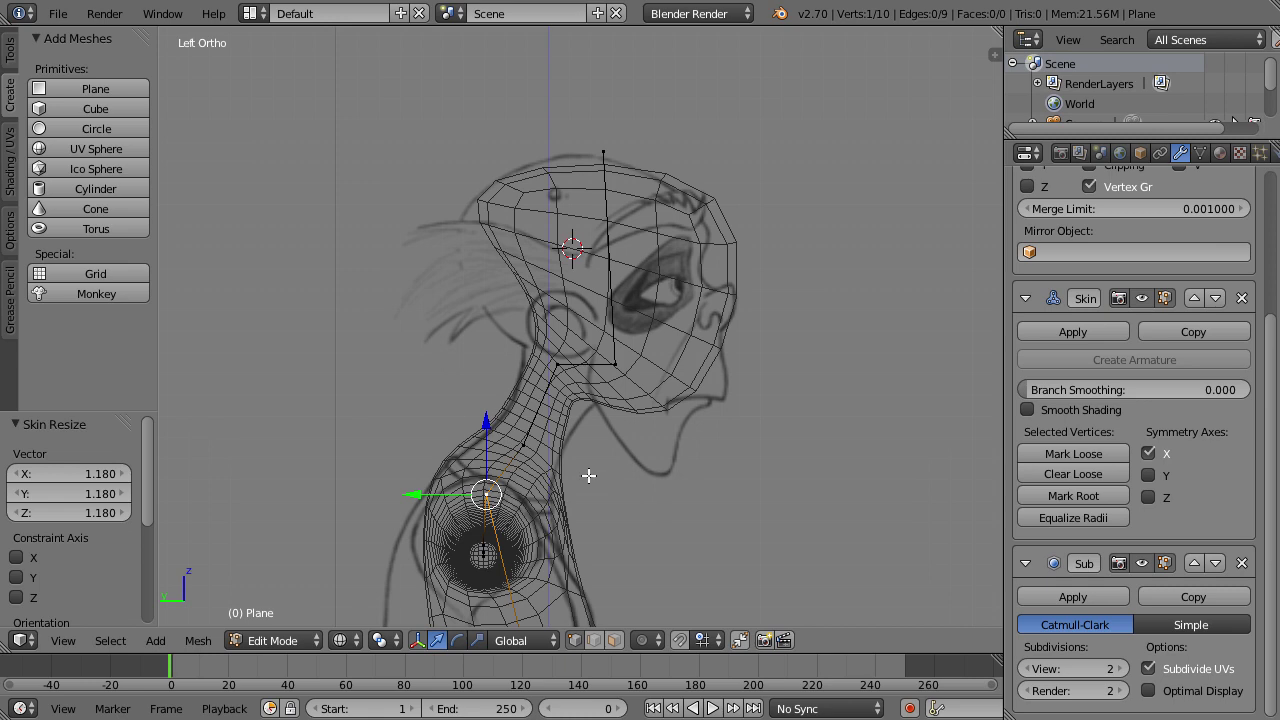
# - Move the crown vertex up about 0.061 along Z
pyautogui.rightClick(618, 353)
pyautogui.rightClick(610, 157)
pyautogui.press('g')
pyautogui.press('z')
pyautogui.click(600, 266)
# - In the front view, scale the crown vertex's skin radius by about 0.553 along X to match the drawn head width
pyautogui.scroll(-4, 617, 356)
pyautogui.moveTo(617, 356); pyautogui.dragTo(513, 382, button='middle')
pyautogui.press('KP_1')
pyautogui.scroll(8, 493, 375)
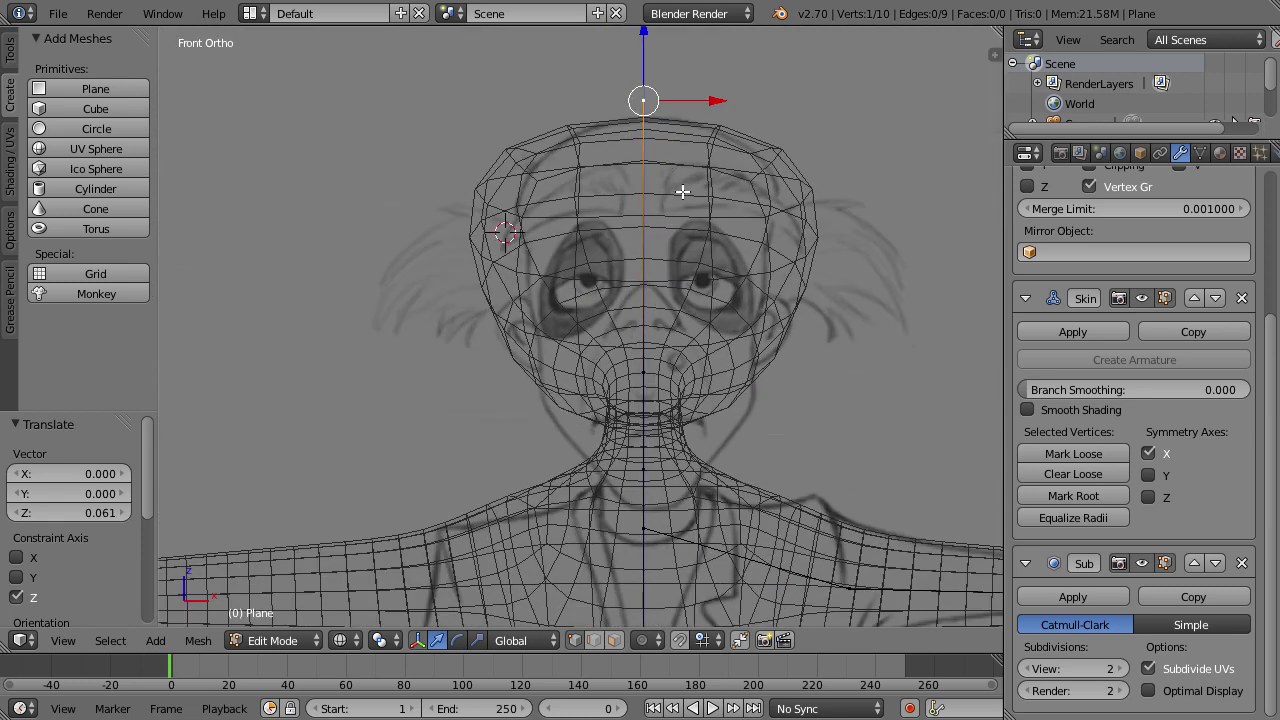
pyautogui.press('s')
pyautogui.press('x')
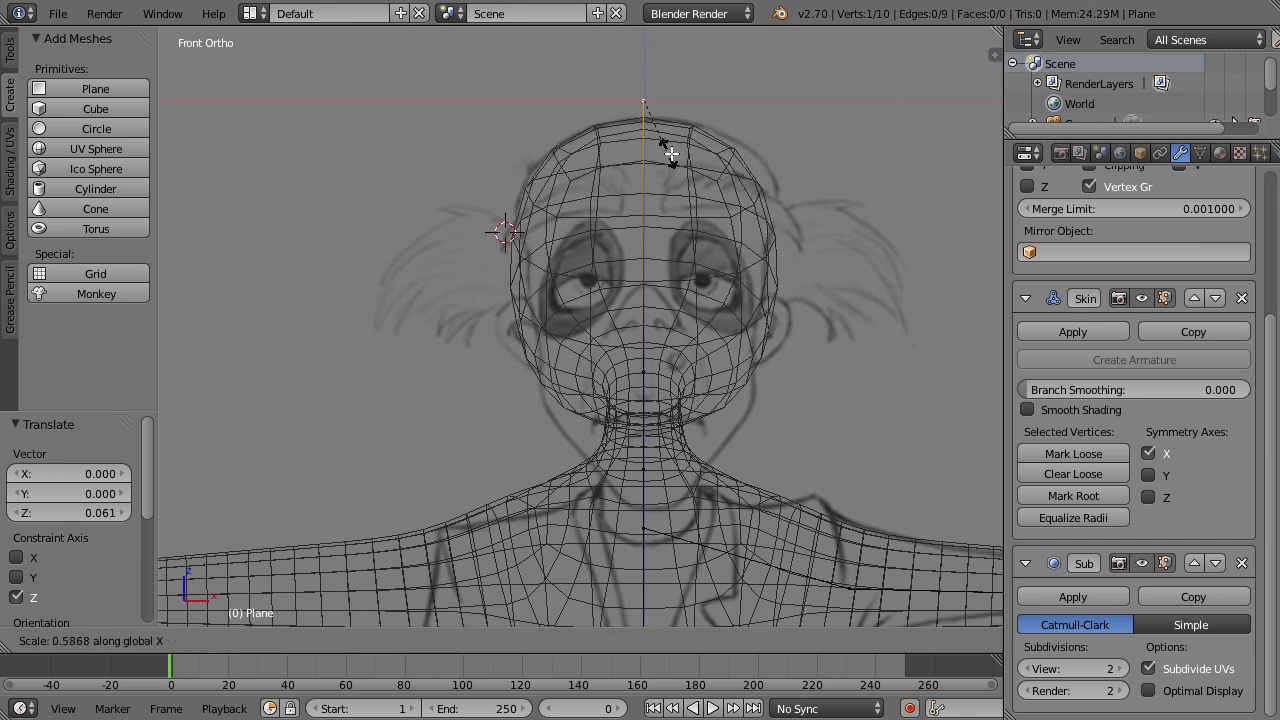
pyautogui.click(666, 150)
pyautogui.rightClick(650, 355)
pyautogui.hotkey('ctrl', 'a')
pyautogui.press('Escape')
pyautogui.rightClick(646, 103)
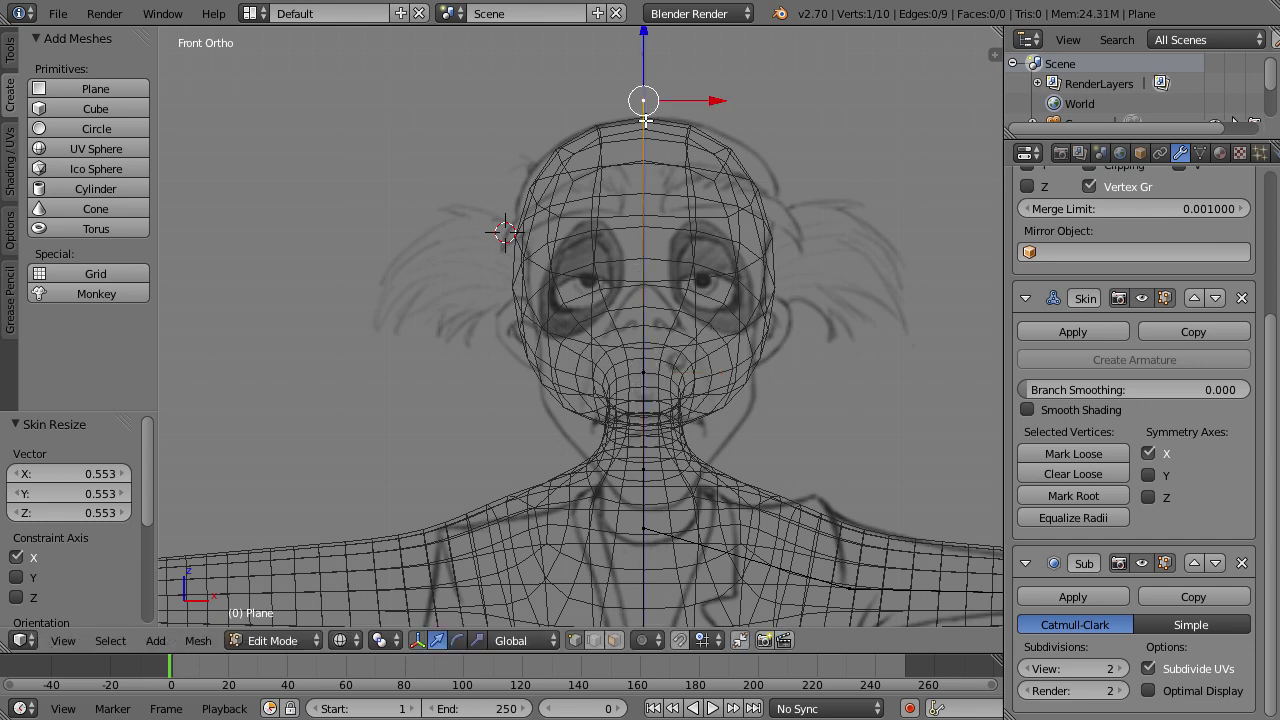
pyautogui.rightClick(643, 469)
pyautogui.hotkey('ctrl', 'a')
pyautogui.press('Escape')
# - Scale the jaw vertex's skin radius by about 0.871 along X in the front view
pyautogui.moveTo(589, 328); pyautogui.dragTo(660, 371, button='middle')
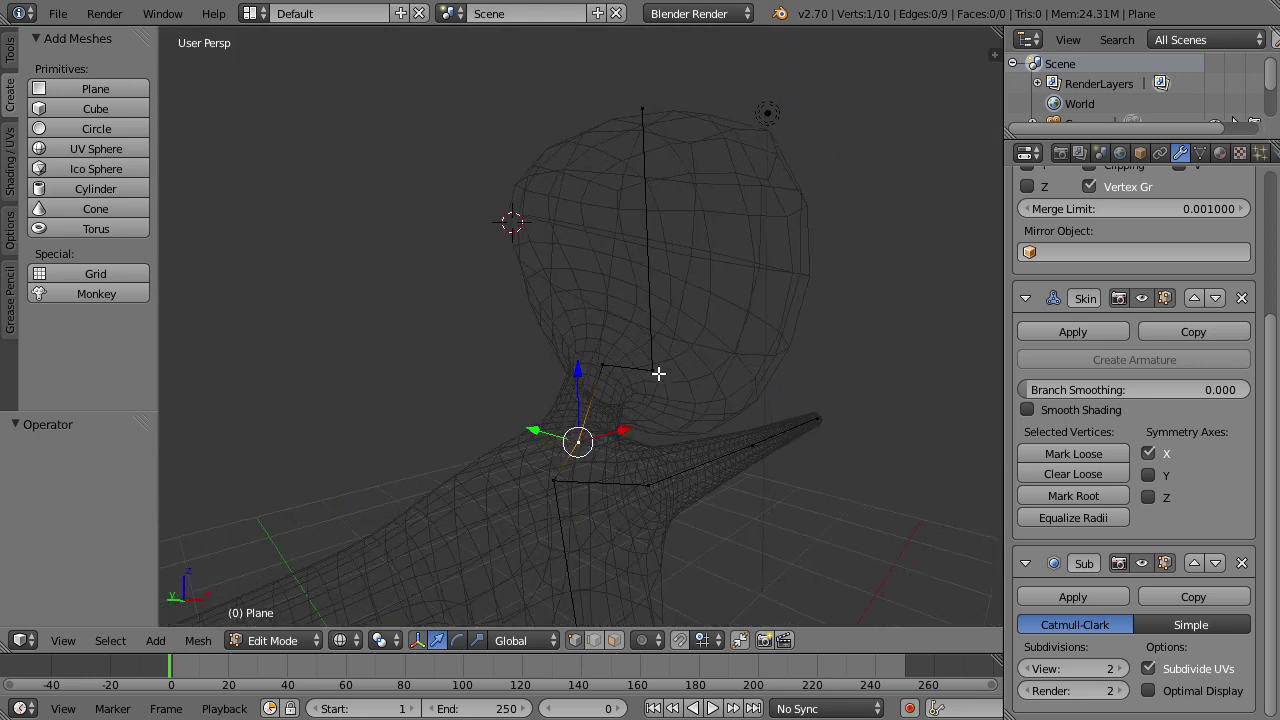
pyautogui.press('KP_1')
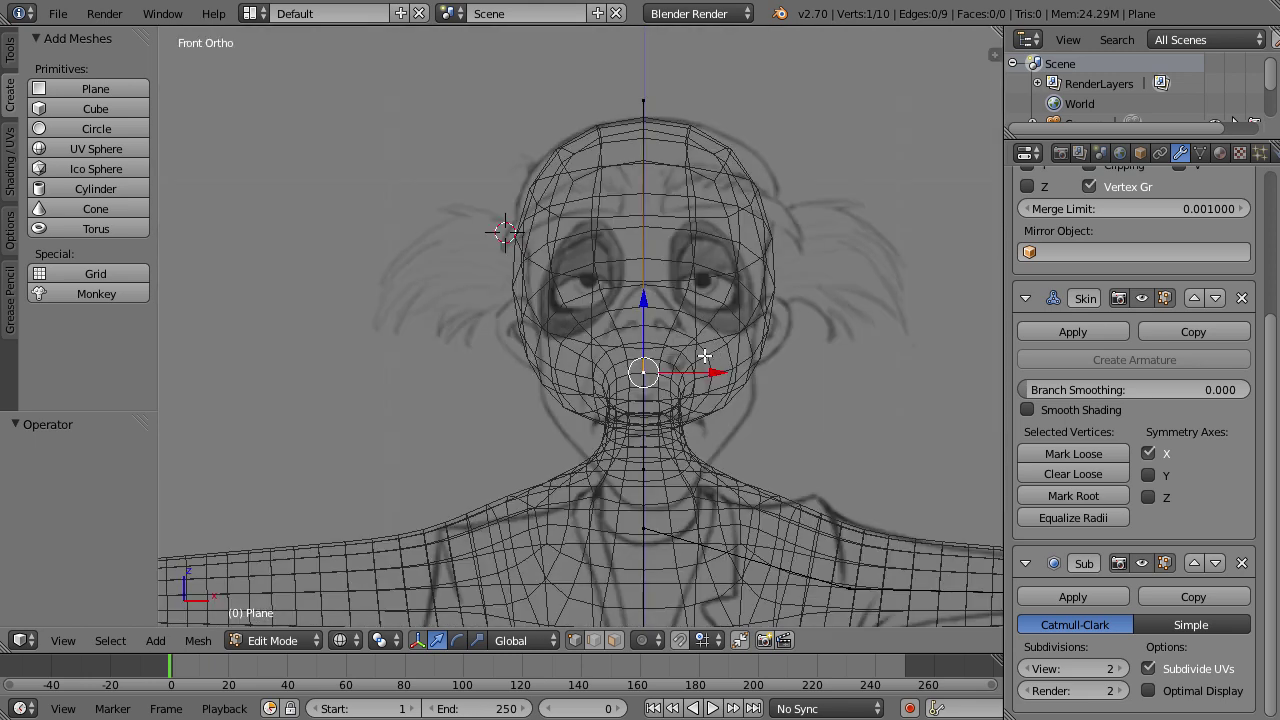
pyautogui.hotkey('ctrl', 'a')
pyautogui.press('x')
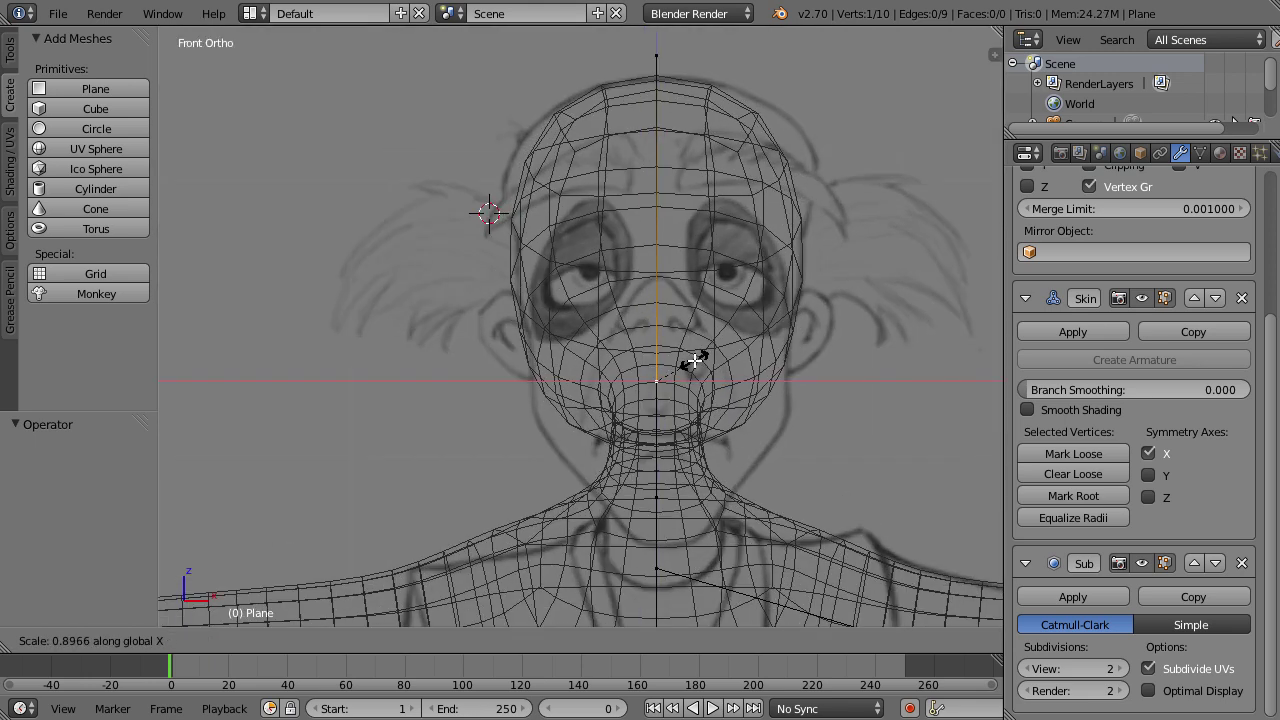
pyautogui.click(694, 357)
pyautogui.moveTo(801, 281); pyautogui.dragTo(688, 342, button='middle')
pyautogui.scroll(-2, 760, 331)
pyautogui.scroll(-2, 754, 340)
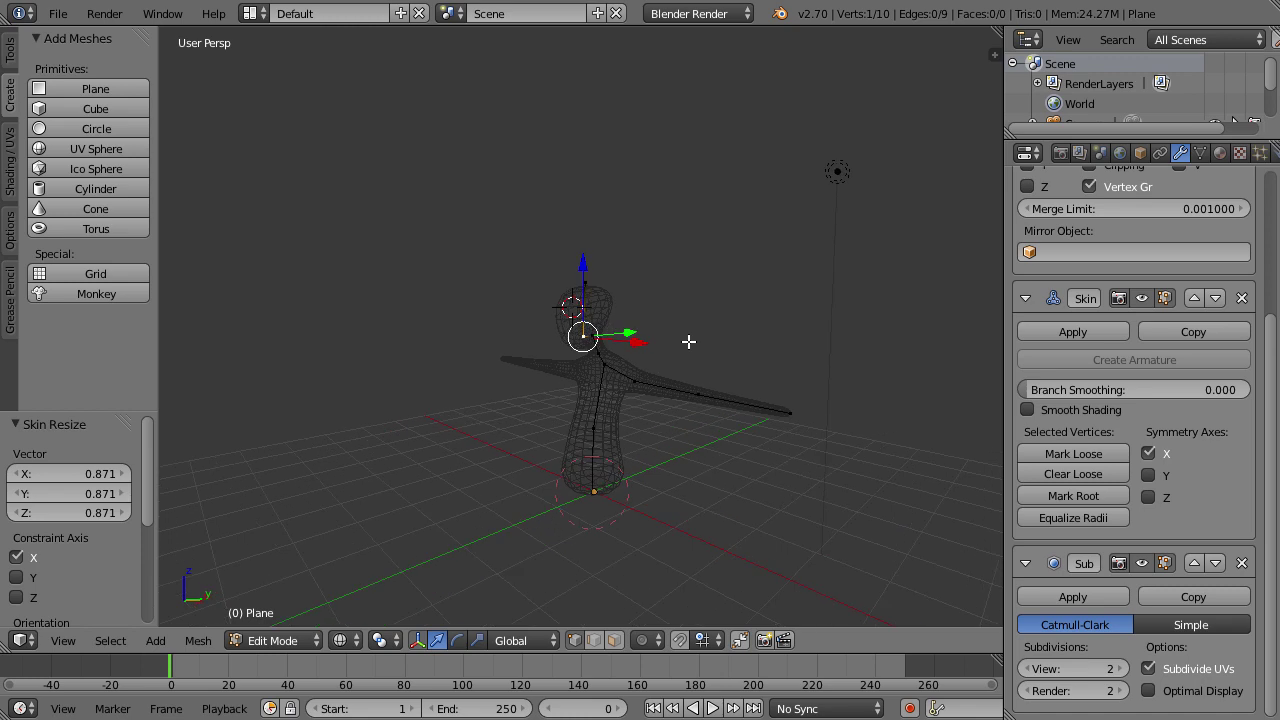